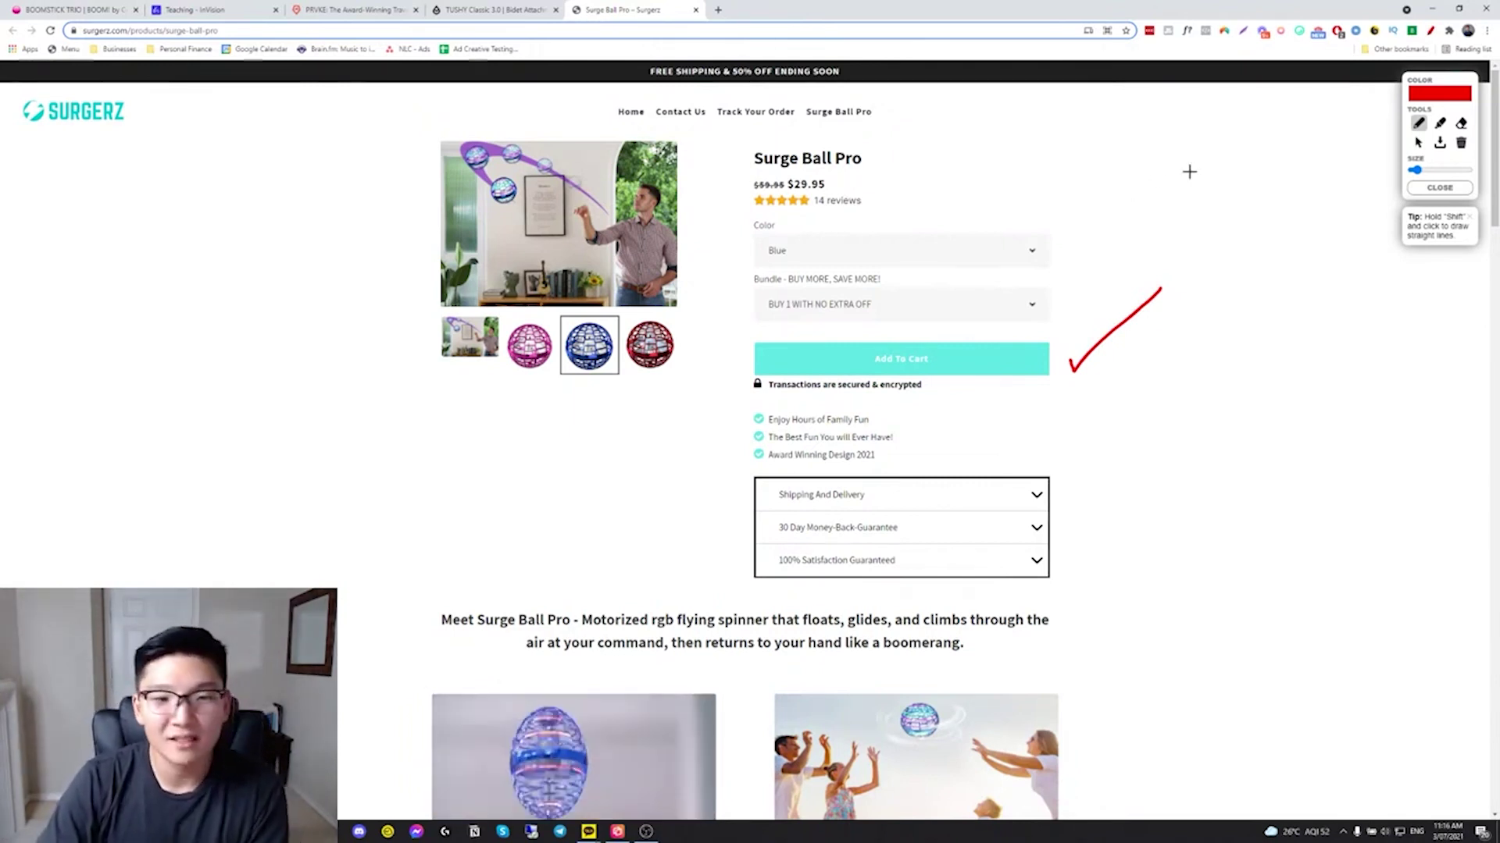
- Close the drawing overlay and view the lifestyle, pink and blue product pictures in the Surge Ball Pro gallery
left_click(1439, 186)
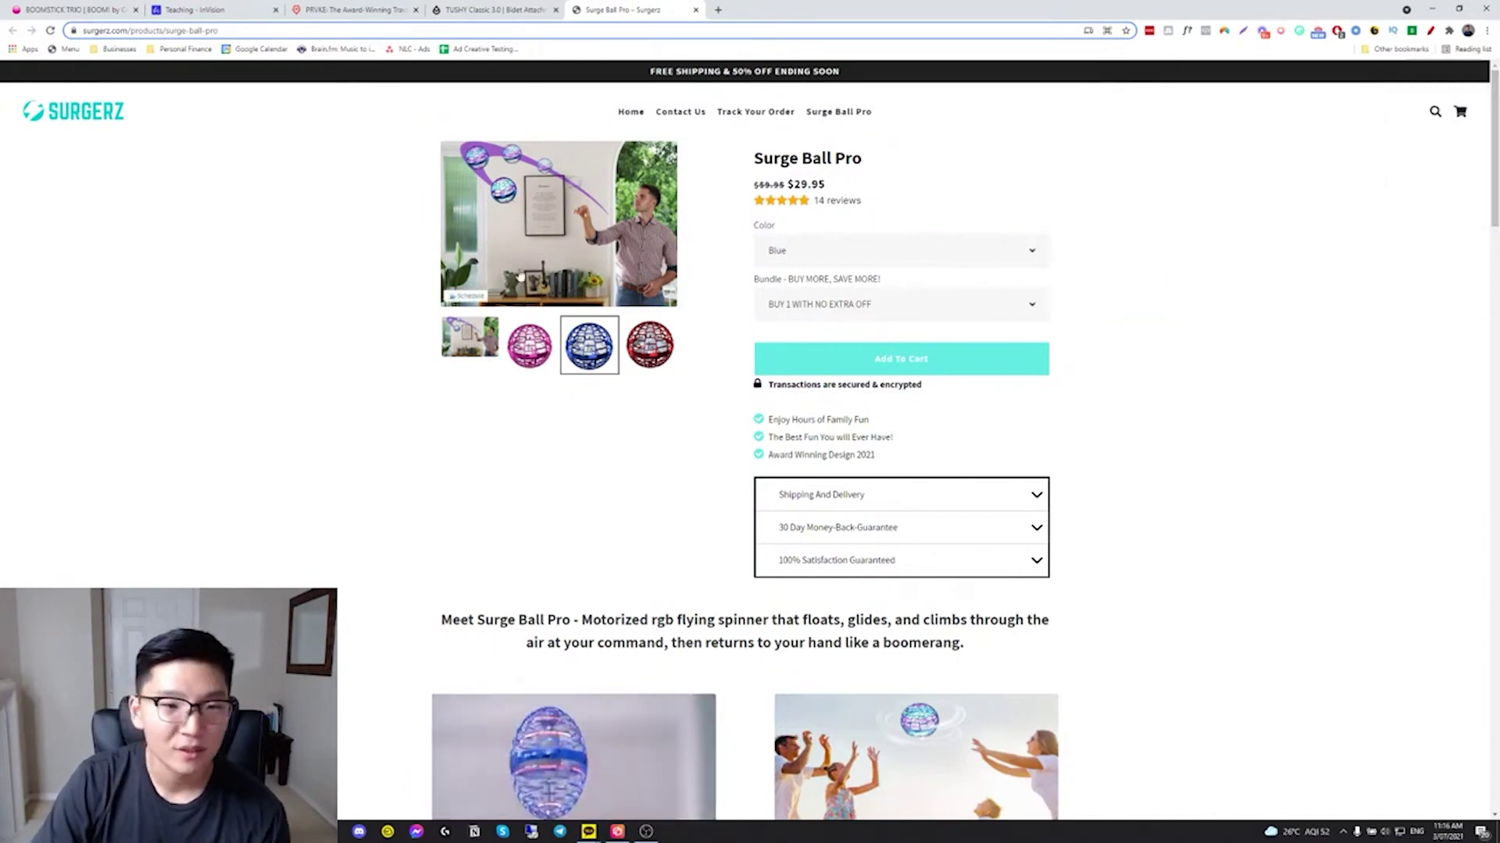
left_click(488, 337)
left_click(529, 346)
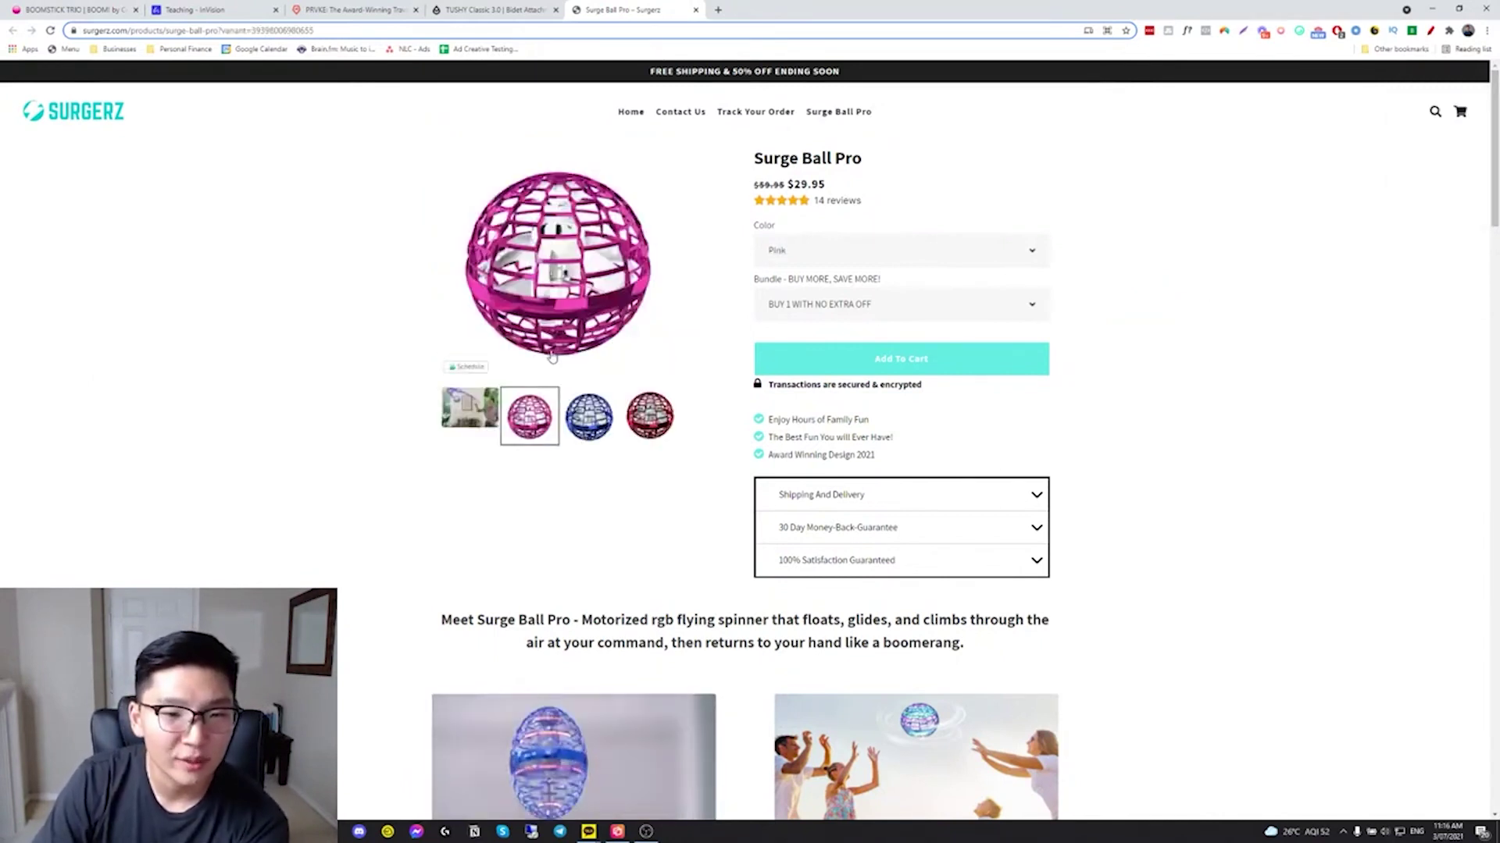
left_click(589, 416)
left_click(463, 421)
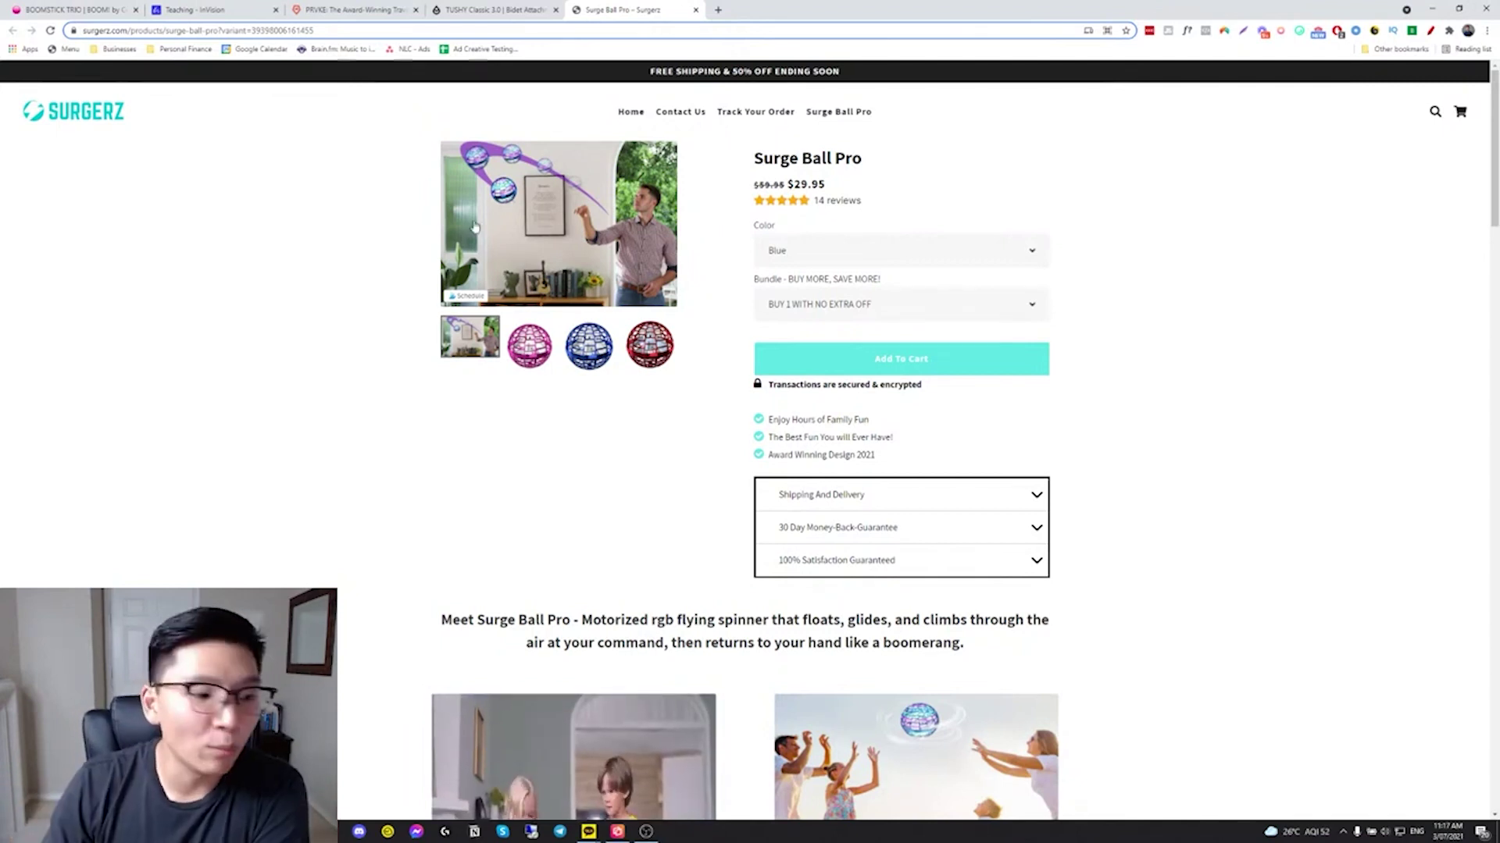
left_click(630, 328)
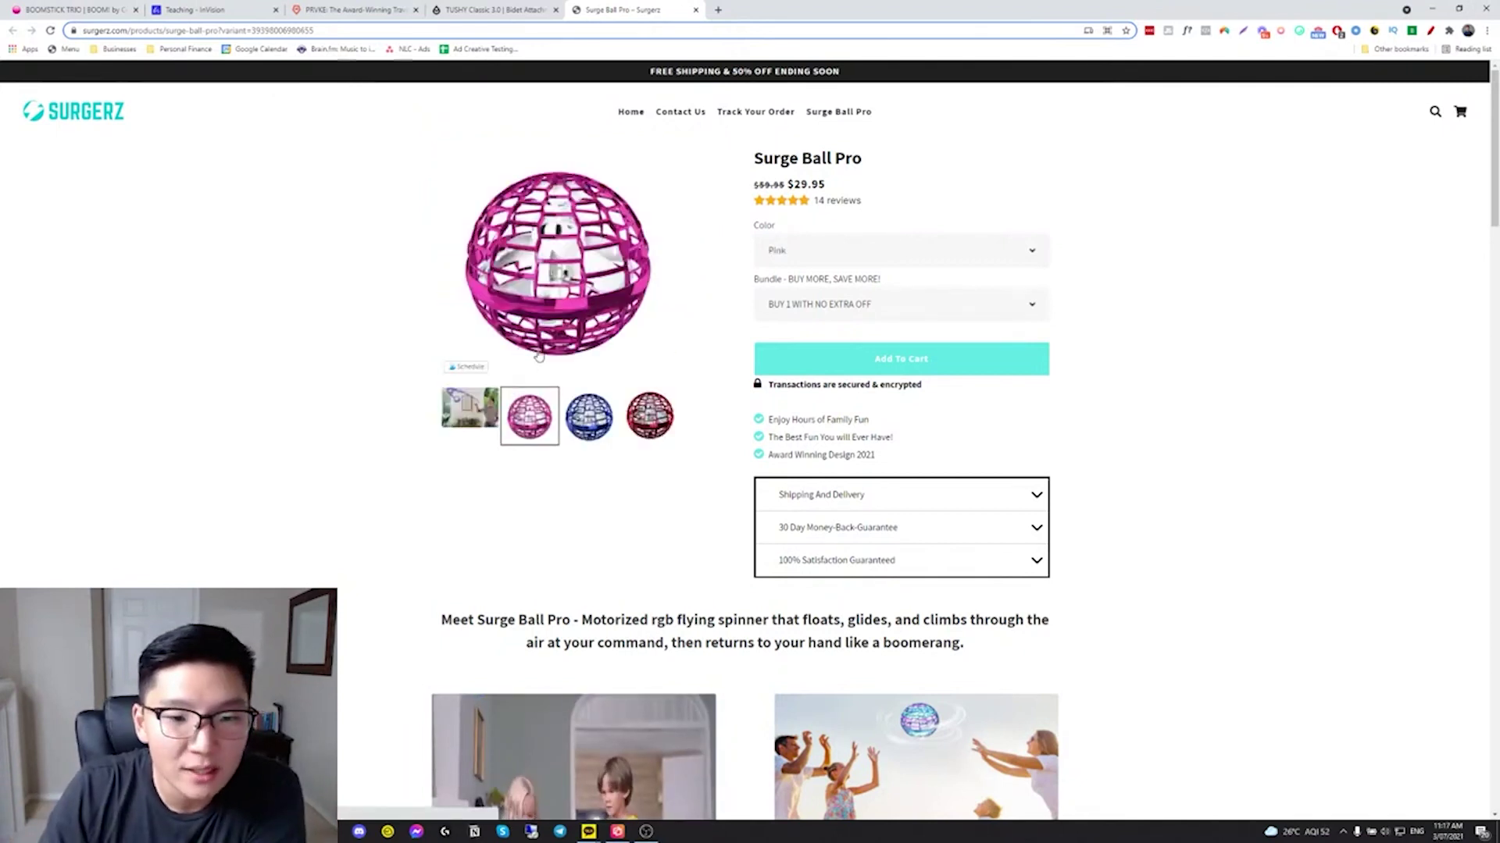
left_click(547, 430)
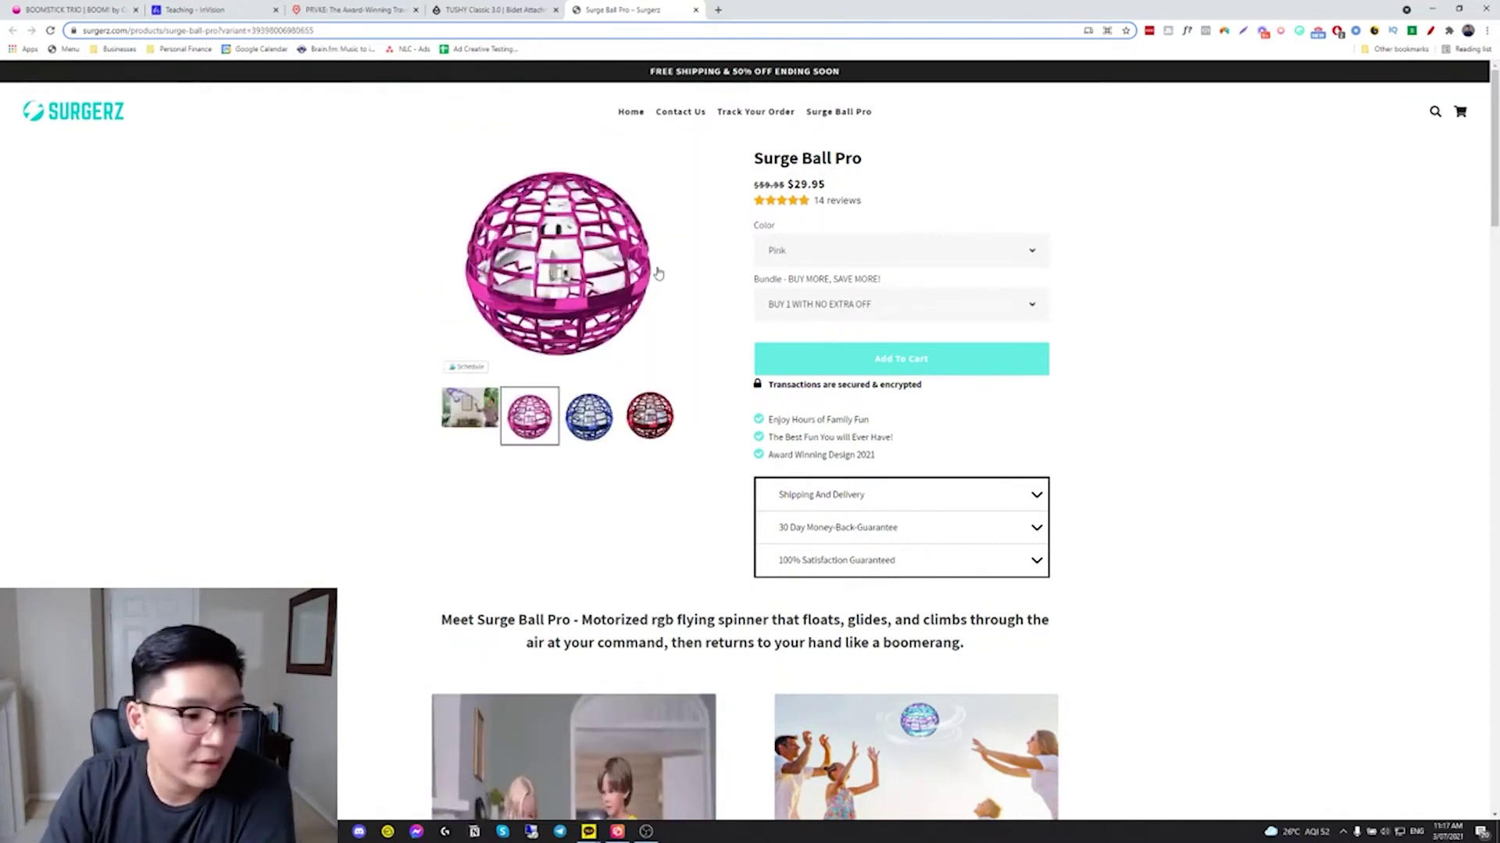
left_click(581, 436)
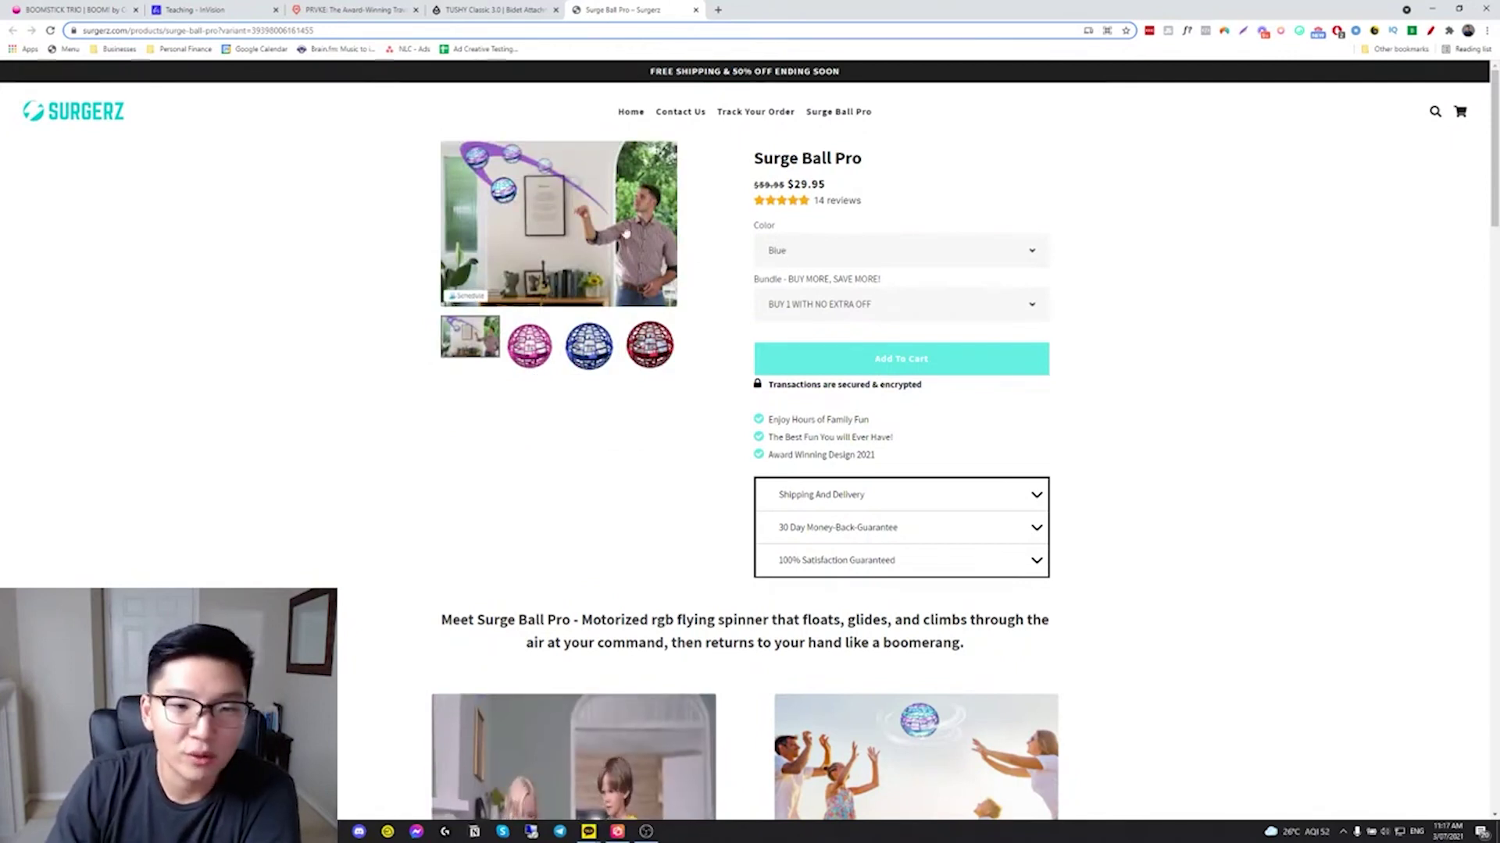
- Circle the "Surge Ball Pro!" and "Family Fun!" headings in red pen and draw a bracket beside each description
scroll(624, 299, "down", 5)
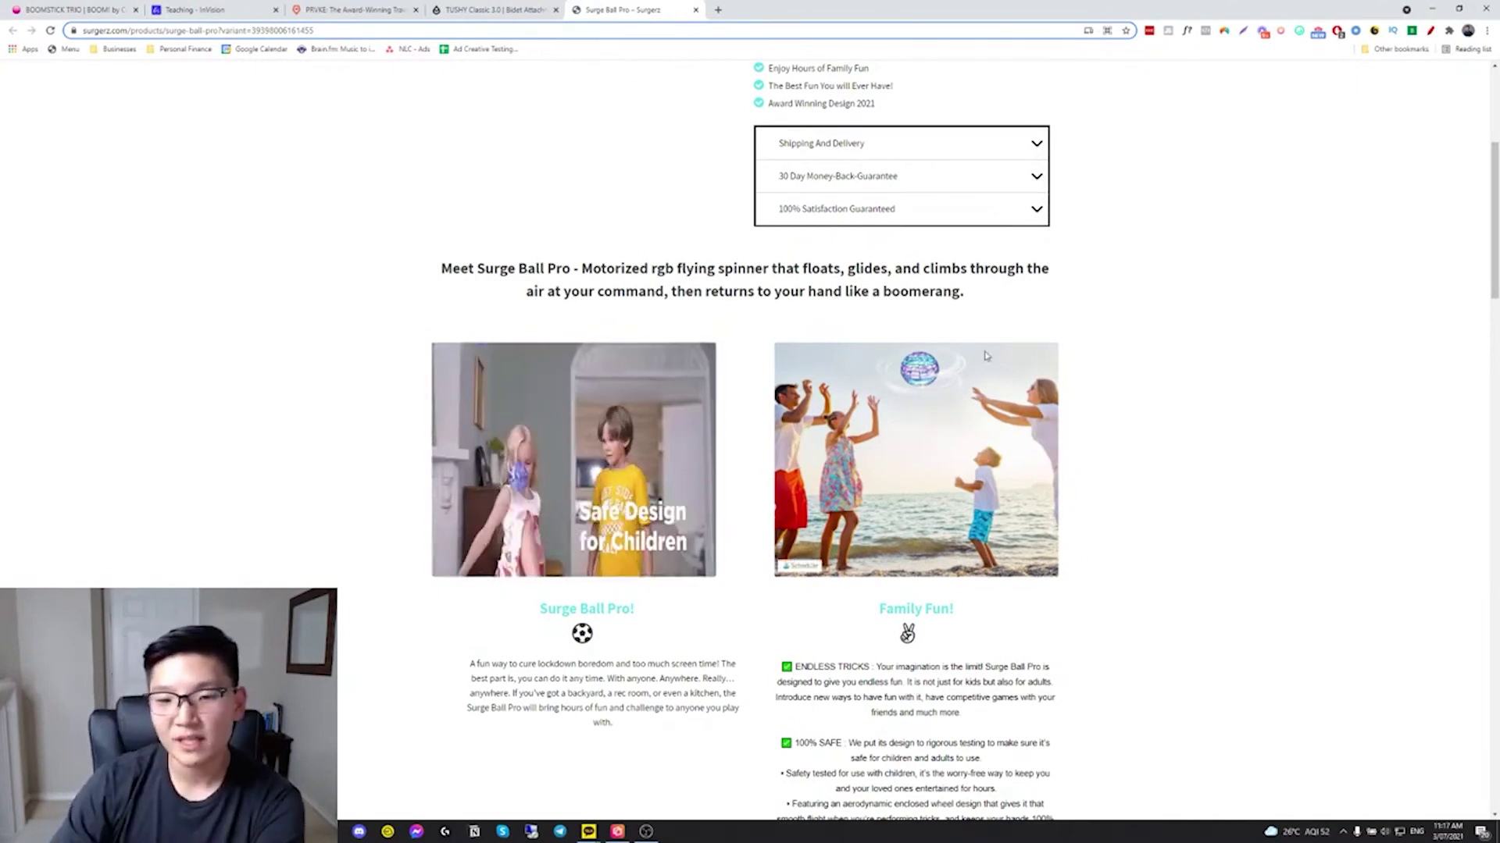
left_click_drag(945, 406, 1269, 455)
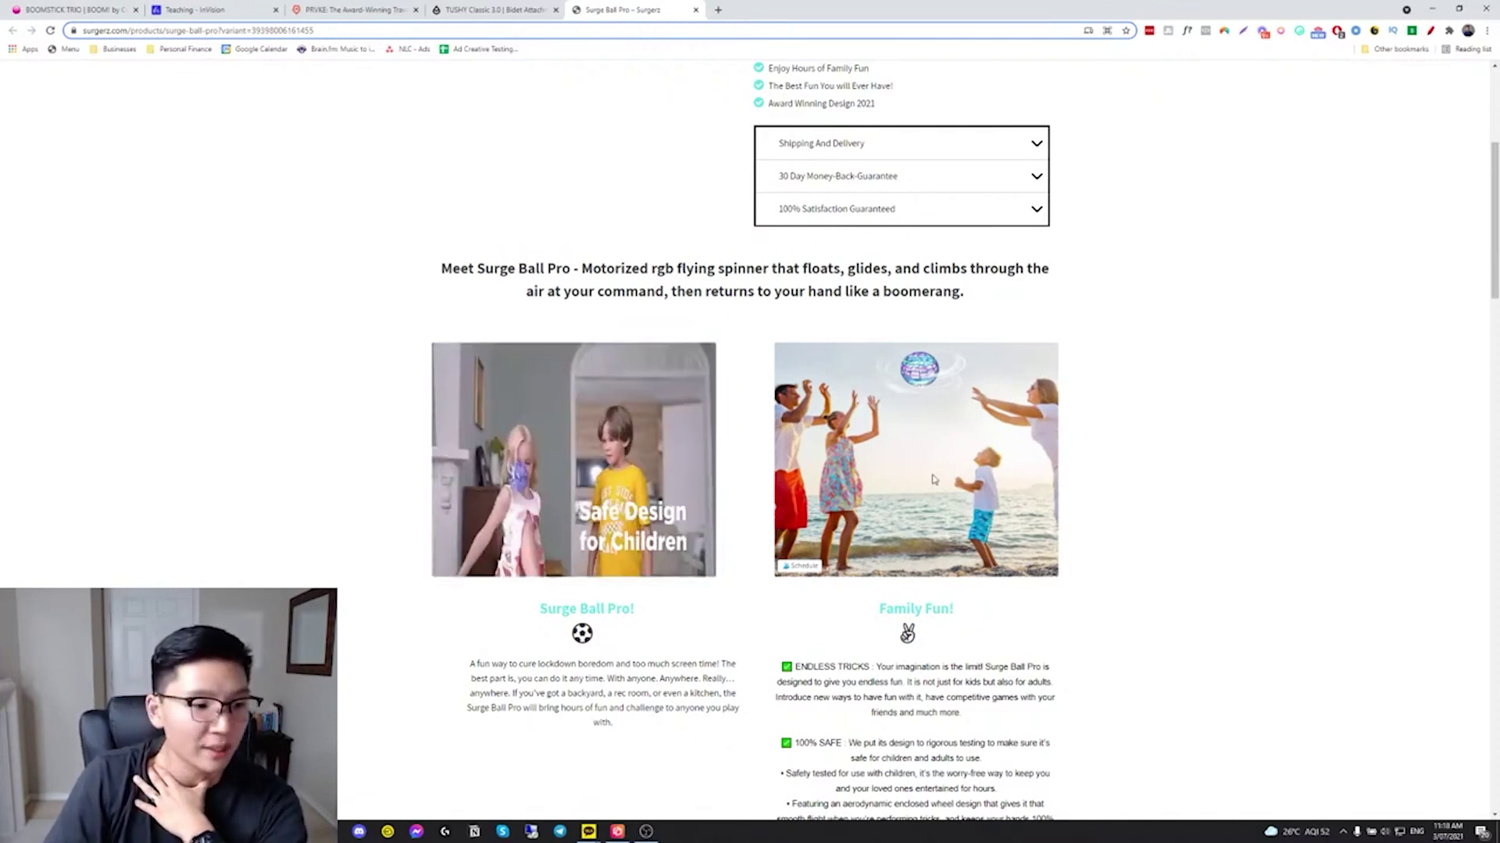
scroll(660, 382, "down", 3)
left_click(1430, 31)
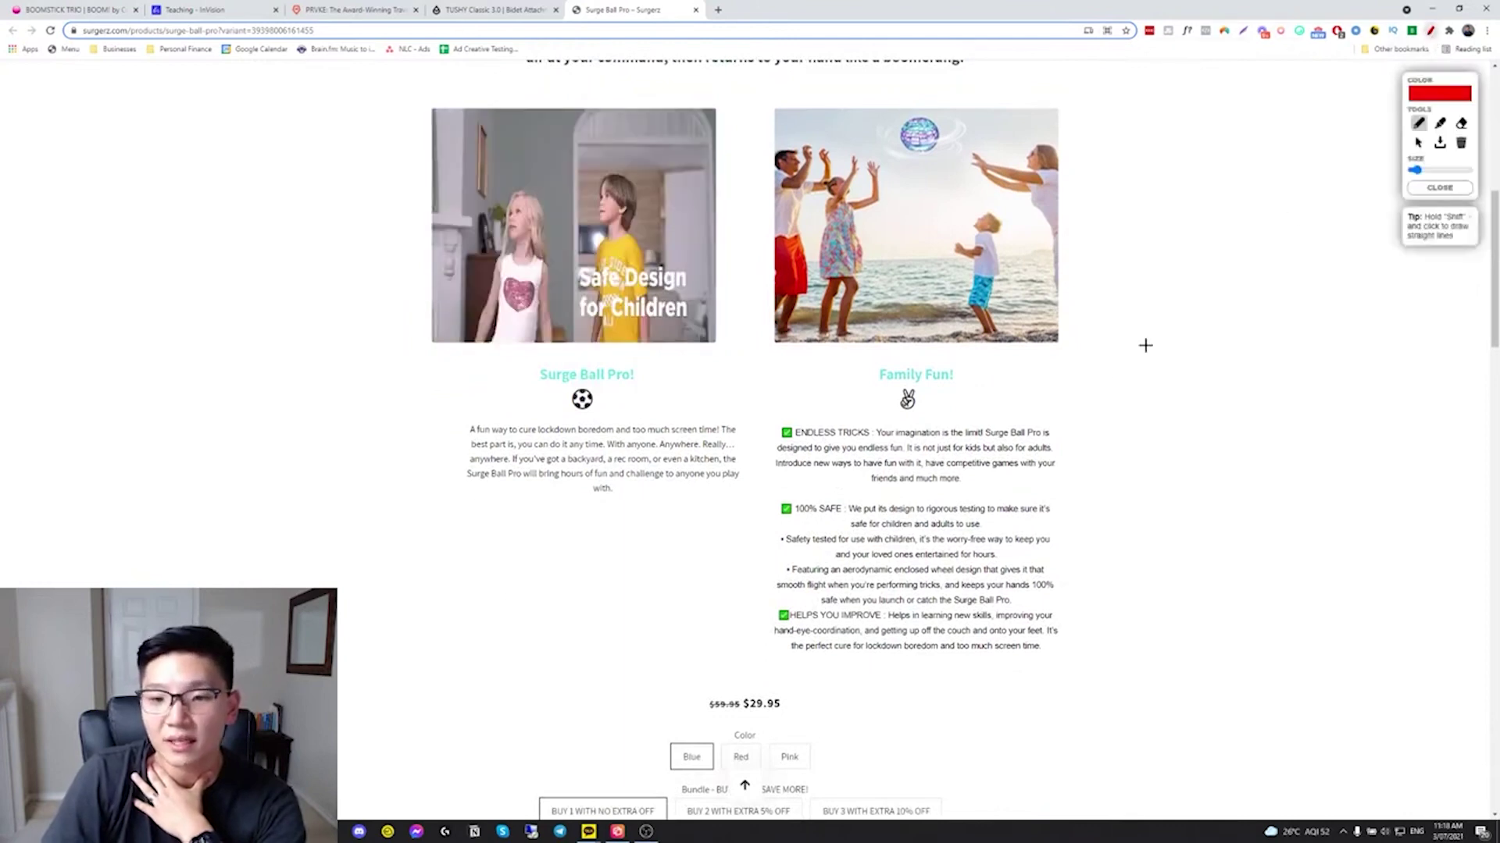
left_click_drag(1067, 365, 986, 372)
left_click_drag(684, 368, 645, 375)
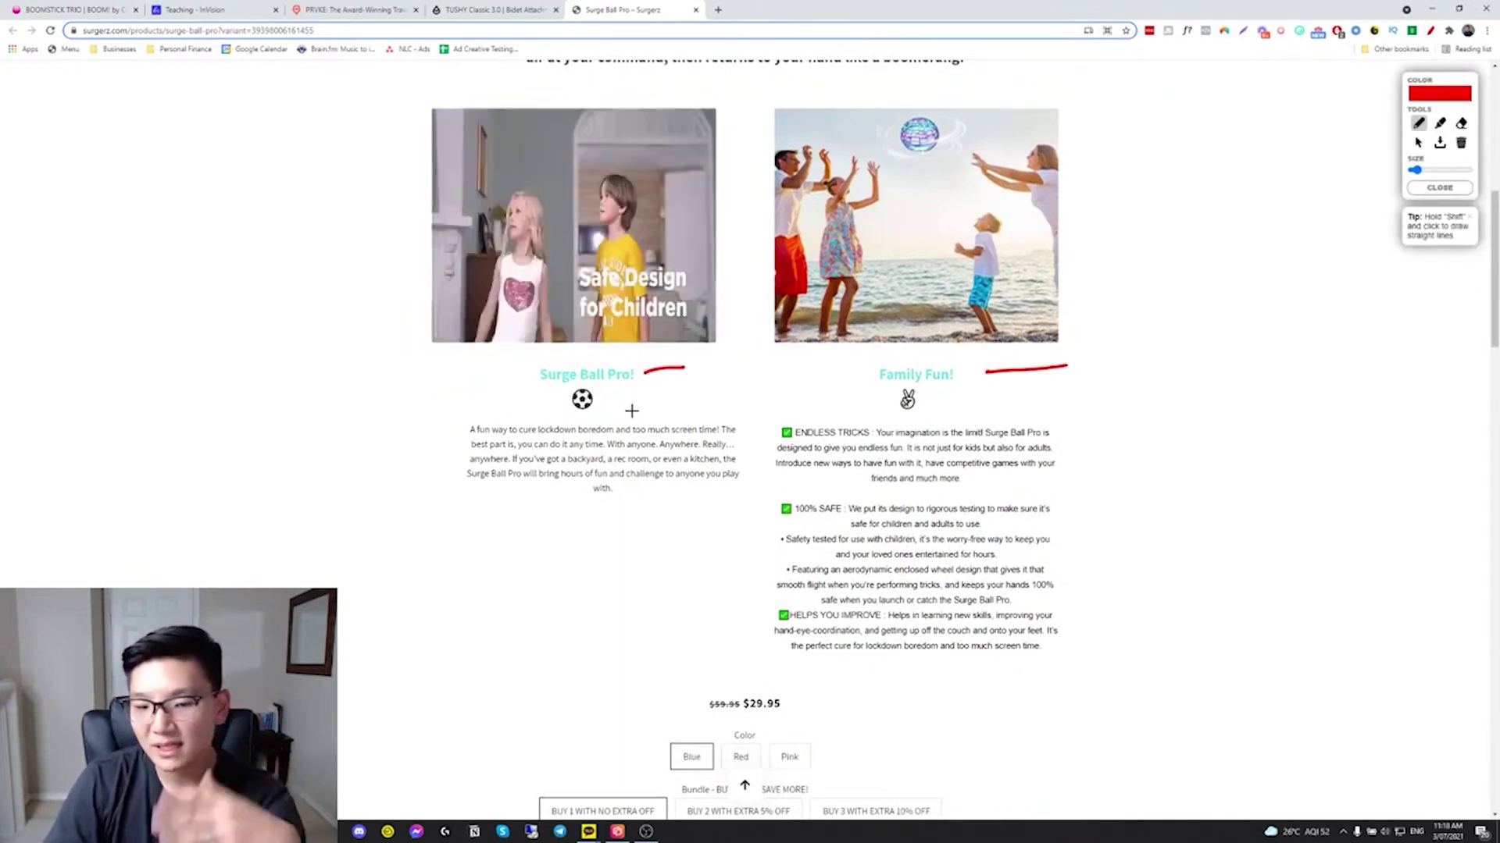
mouse_move(863, 387)
left_mouse_down()
mouse_move(993, 388)
mouse_move(832, 389)
left_mouse_up()
left_click_drag(534, 399, 587, 401)
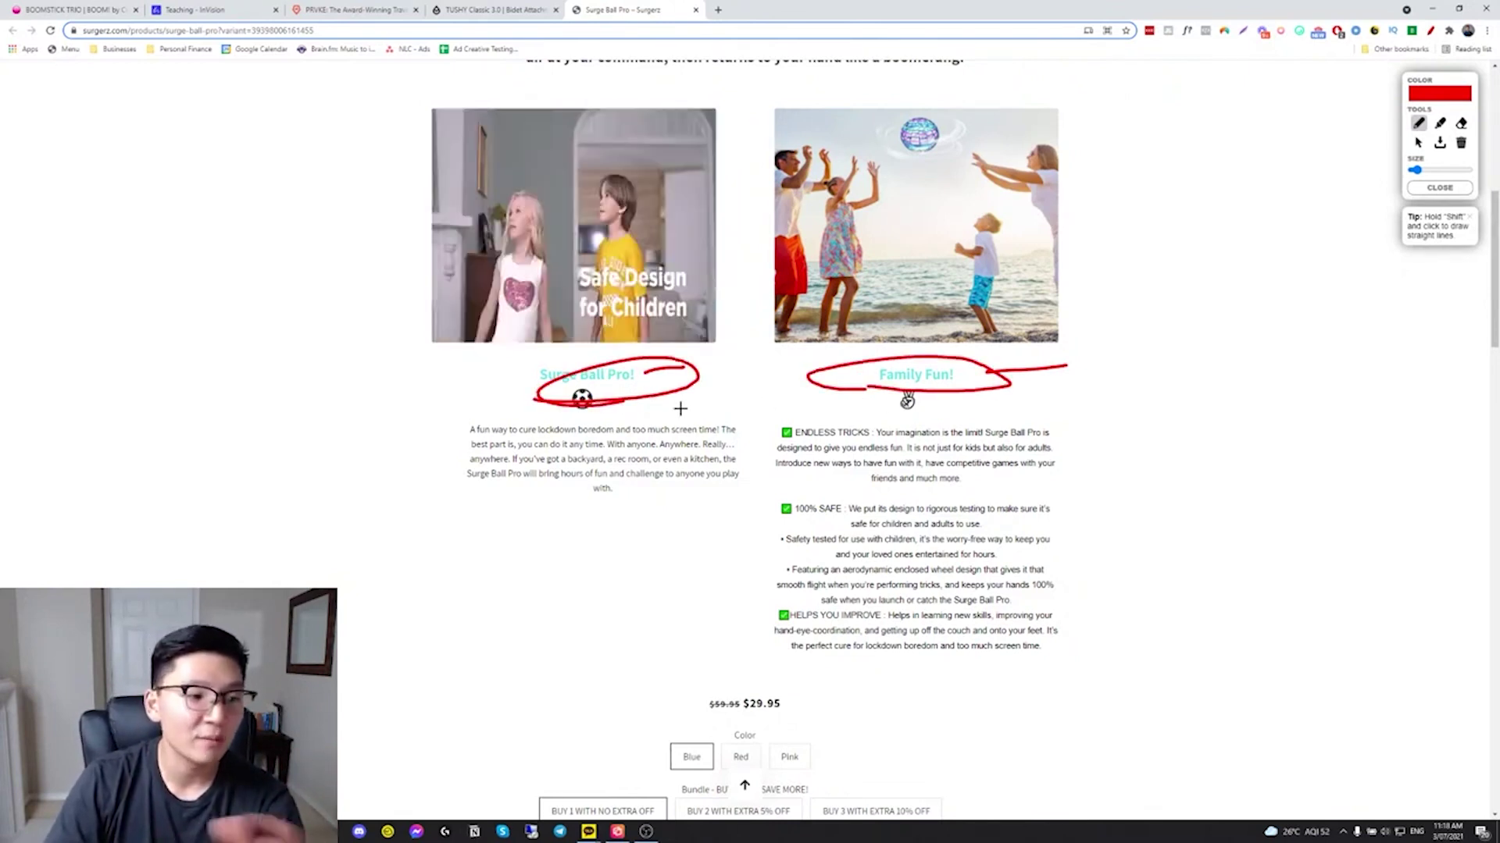
left_click_drag(472, 417, 448, 483)
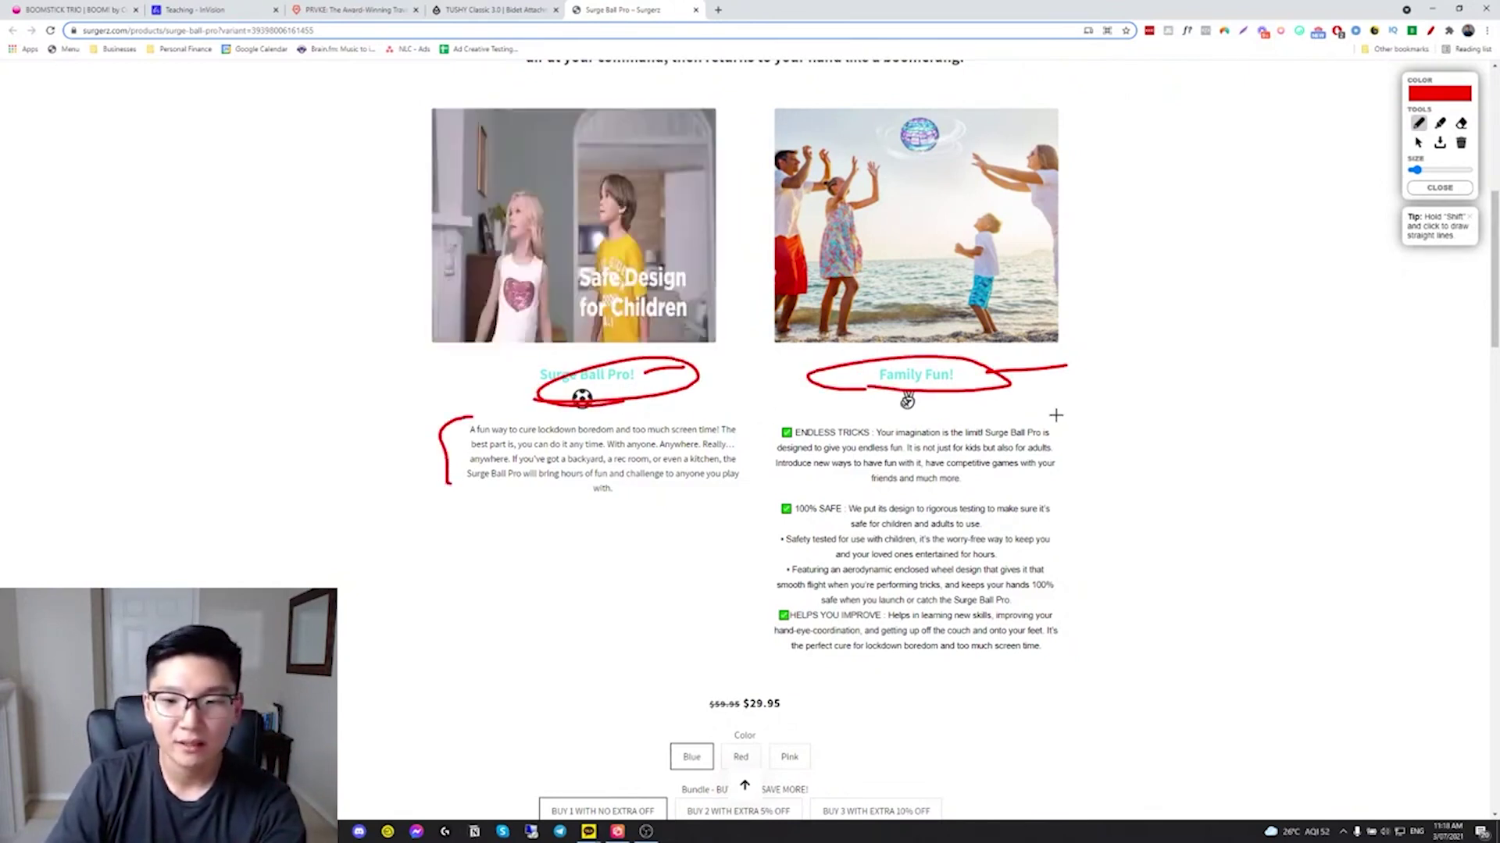
left_click_drag(1032, 411, 1021, 648)
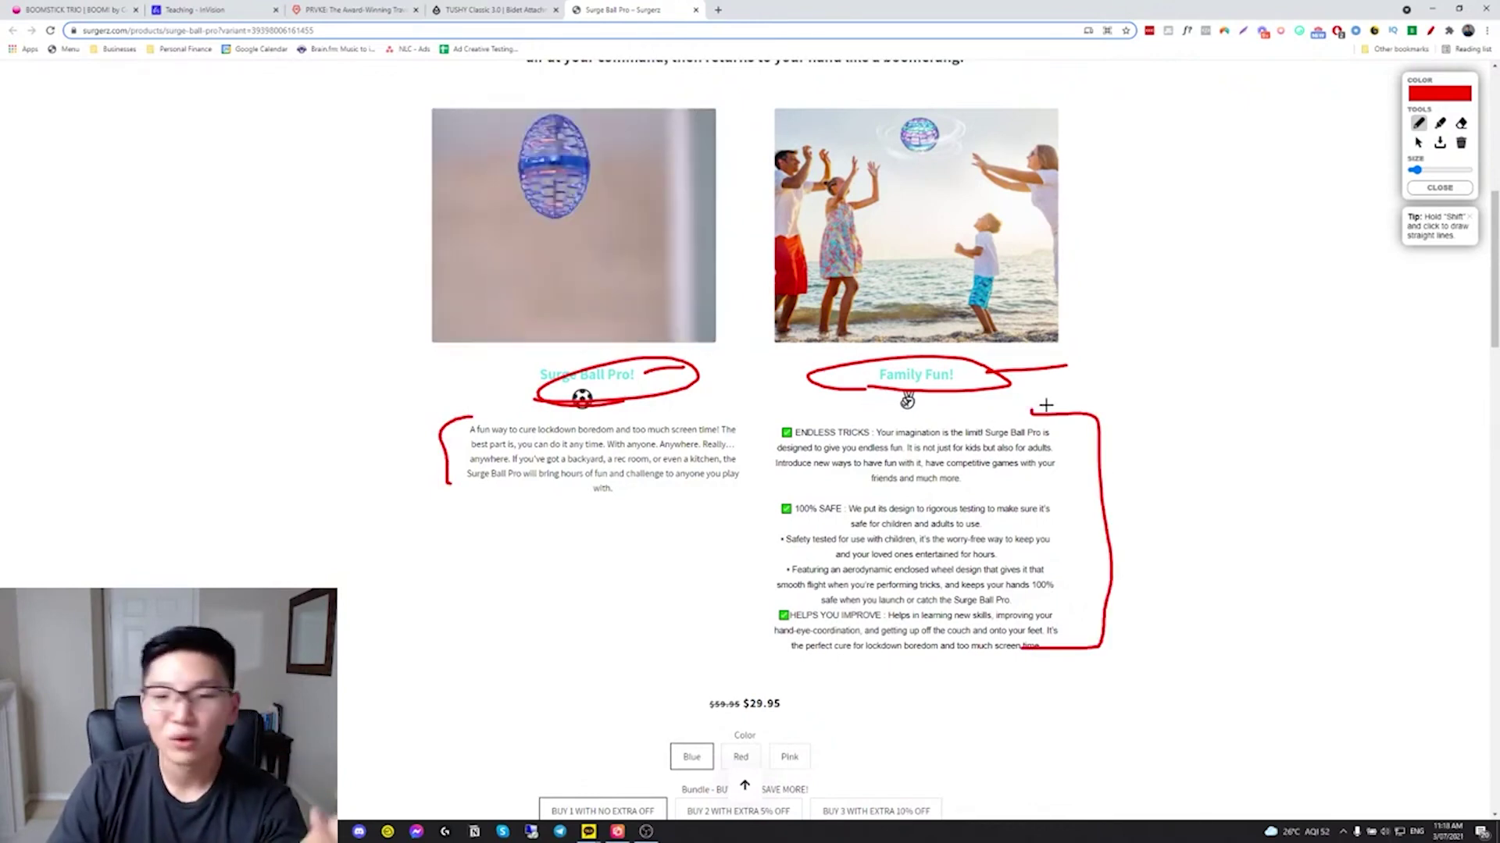
- Draw short red strokes beside the "Enjoy Hours of Family Fun" bullet and the product title
scroll(1045, 405, "up", 5)
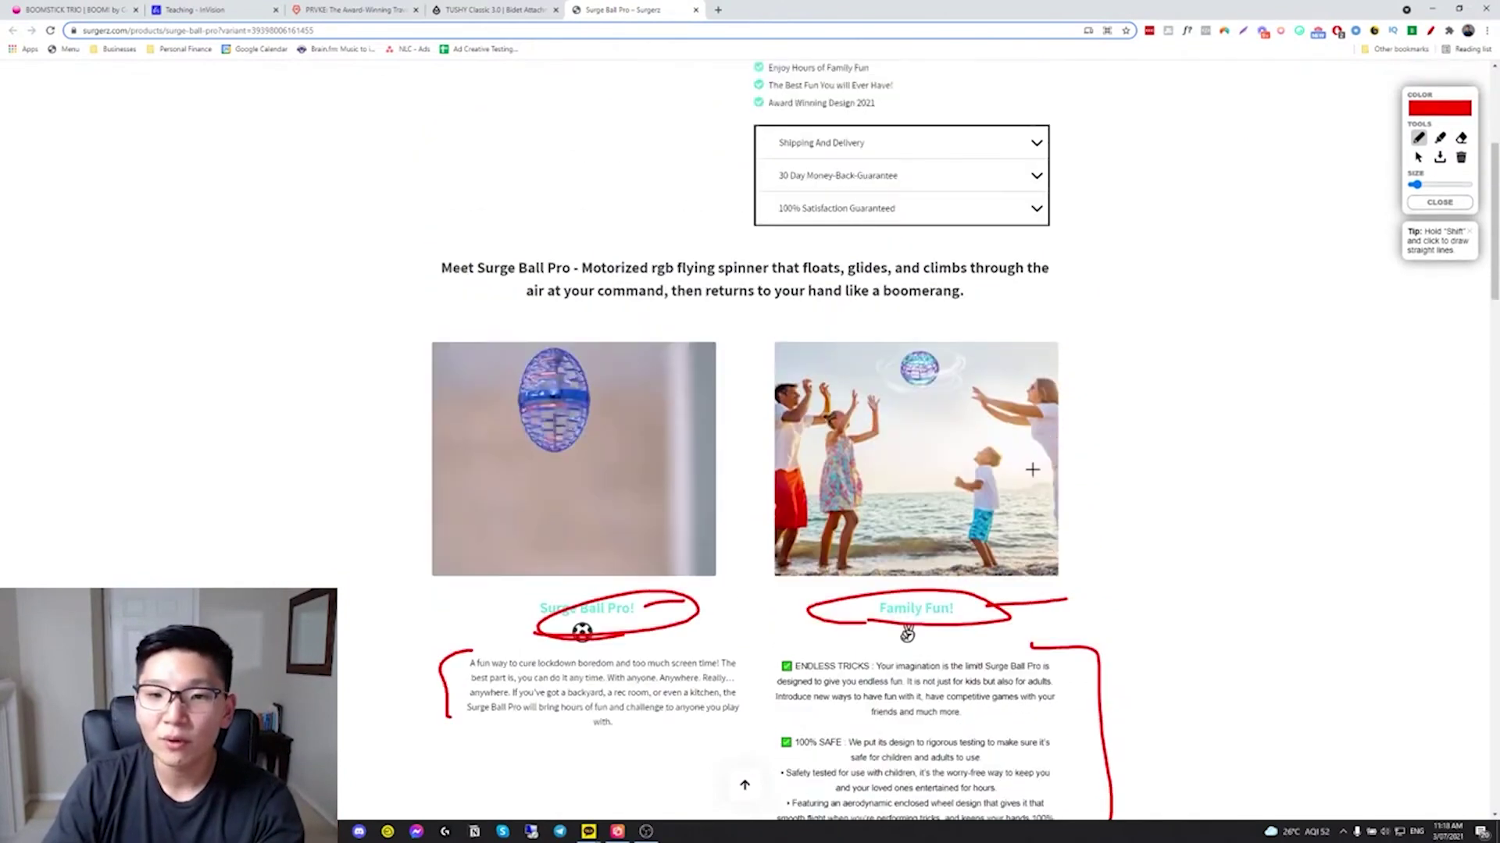
scroll(937, 297, "up", 2)
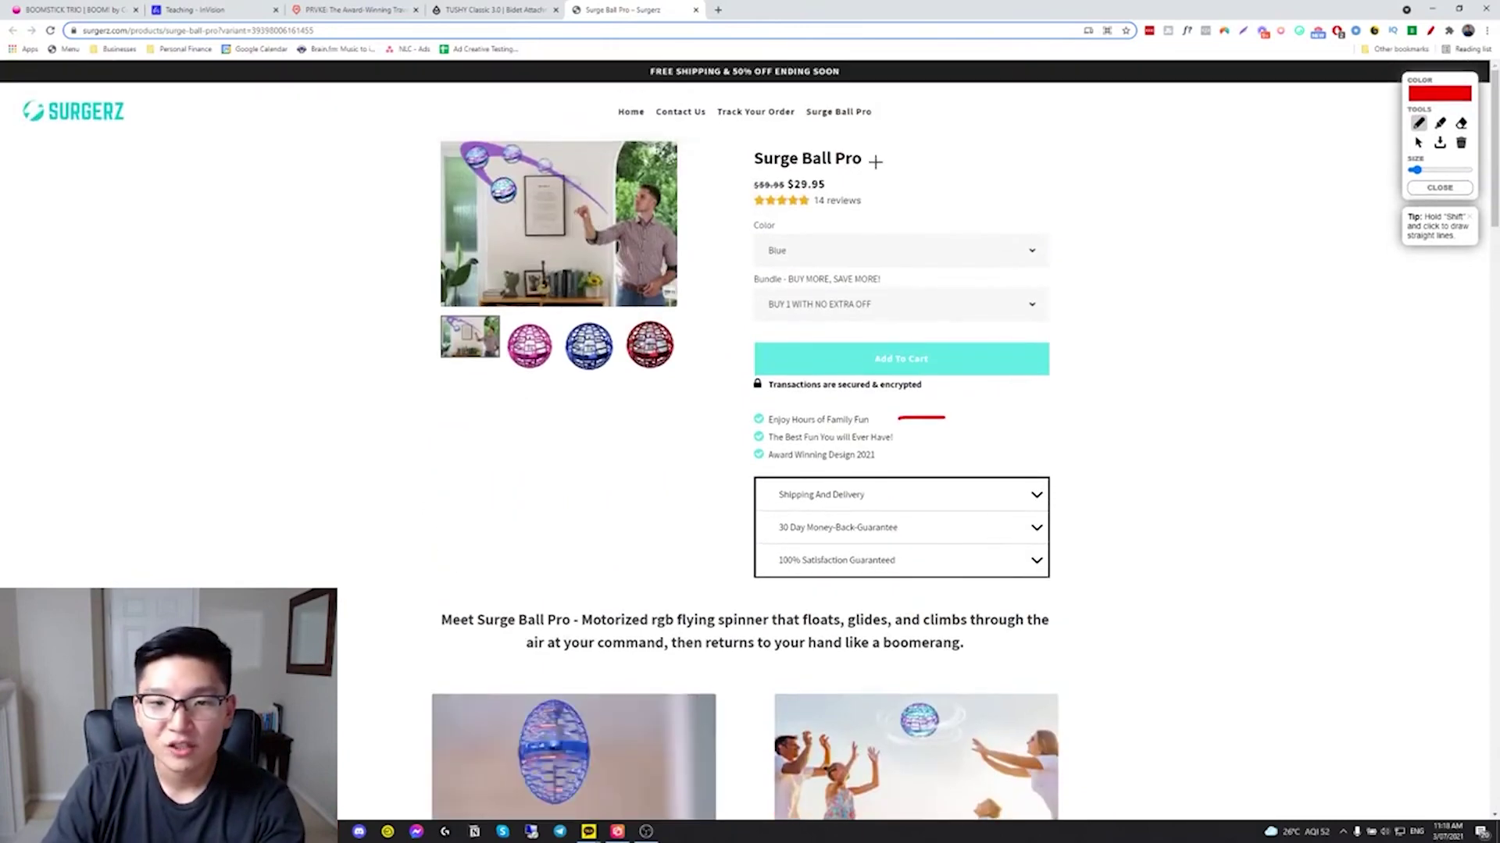
left_click_drag(881, 152, 943, 149)
- Add a red stroke beside the "Surge Ball Pro!" heading and a tick beside the "Family Fun!" heading
scroll(943, 150, "down", 6)
scroll(1024, 414, "down", 1)
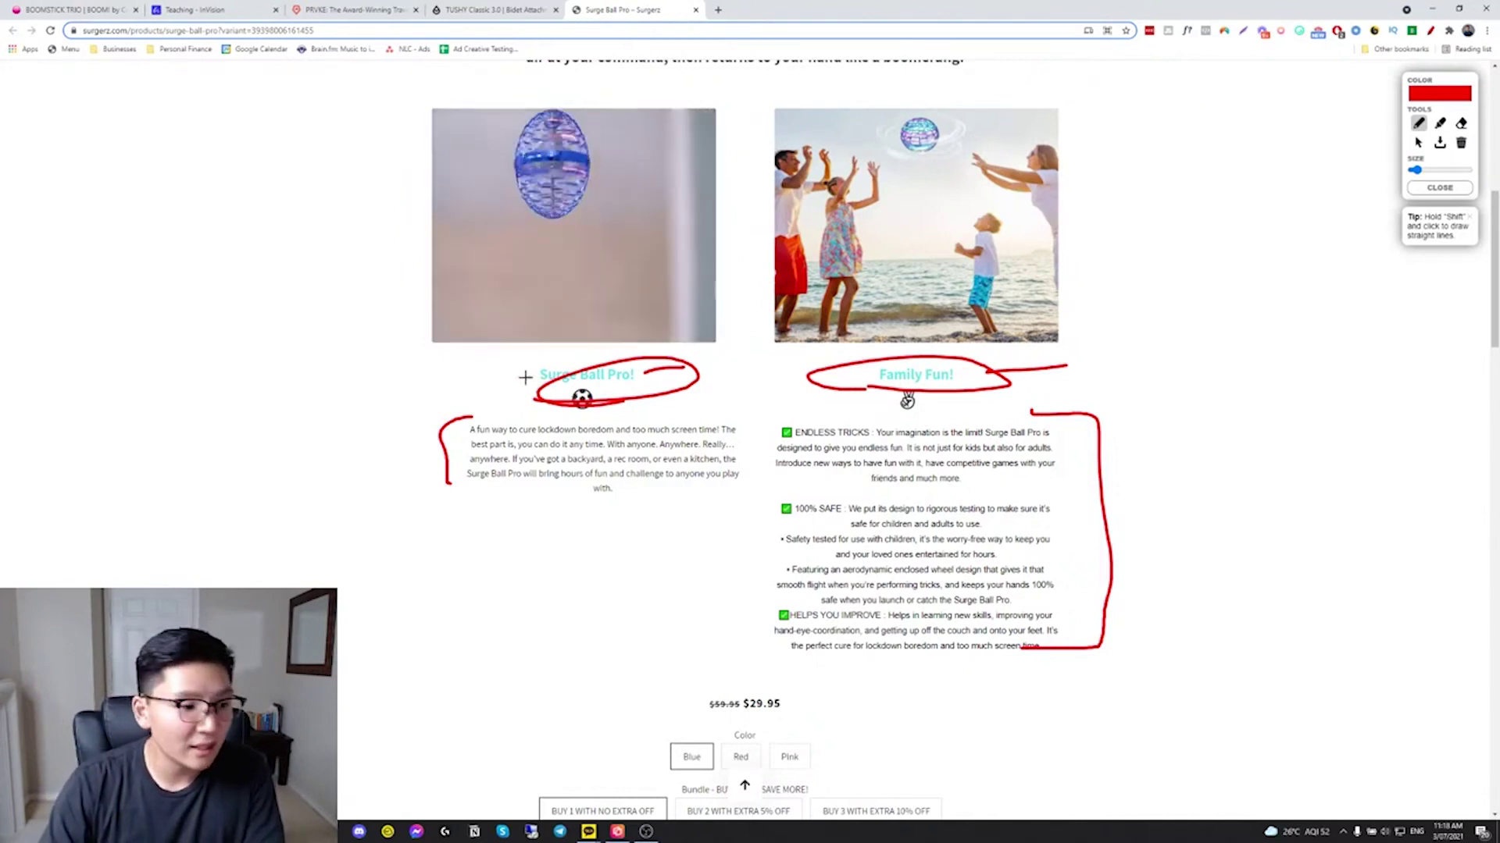
left_click_drag(508, 353, 507, 382)
left_click_drag(779, 373, 800, 363)
- Complete the brackets around both descriptions and draw a curved arrow from the "Family Fun!" heading to its text
mouse_move(468, 419)
left_mouse_down()
mouse_move(450, 469)
mouse_move(503, 492)
left_mouse_up()
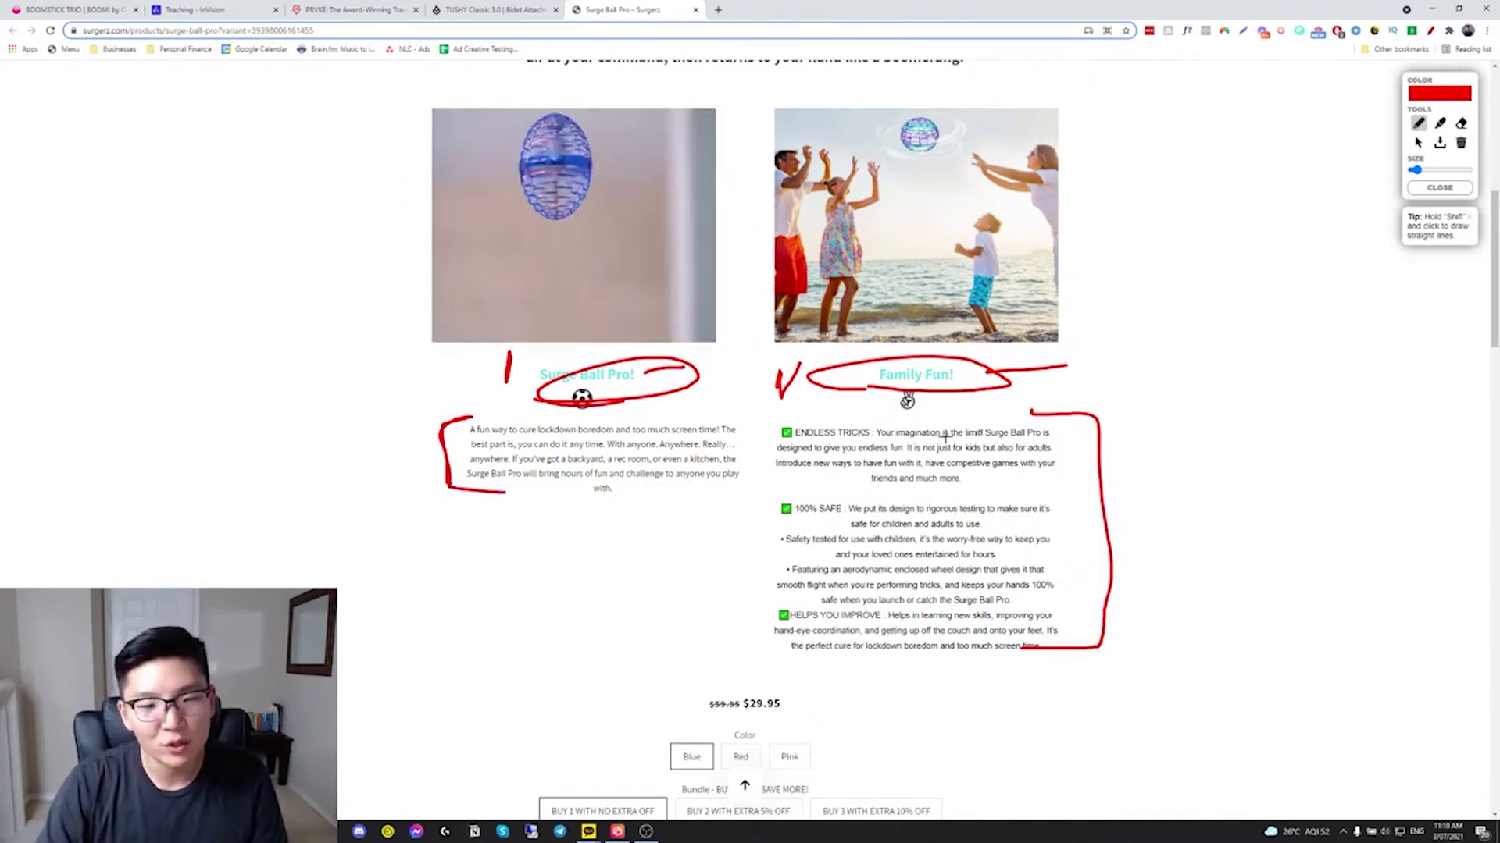
mouse_move(785, 412)
left_mouse_down()
mouse_move(738, 470)
mouse_move(724, 627)
mouse_move(875, 668)
left_mouse_up()
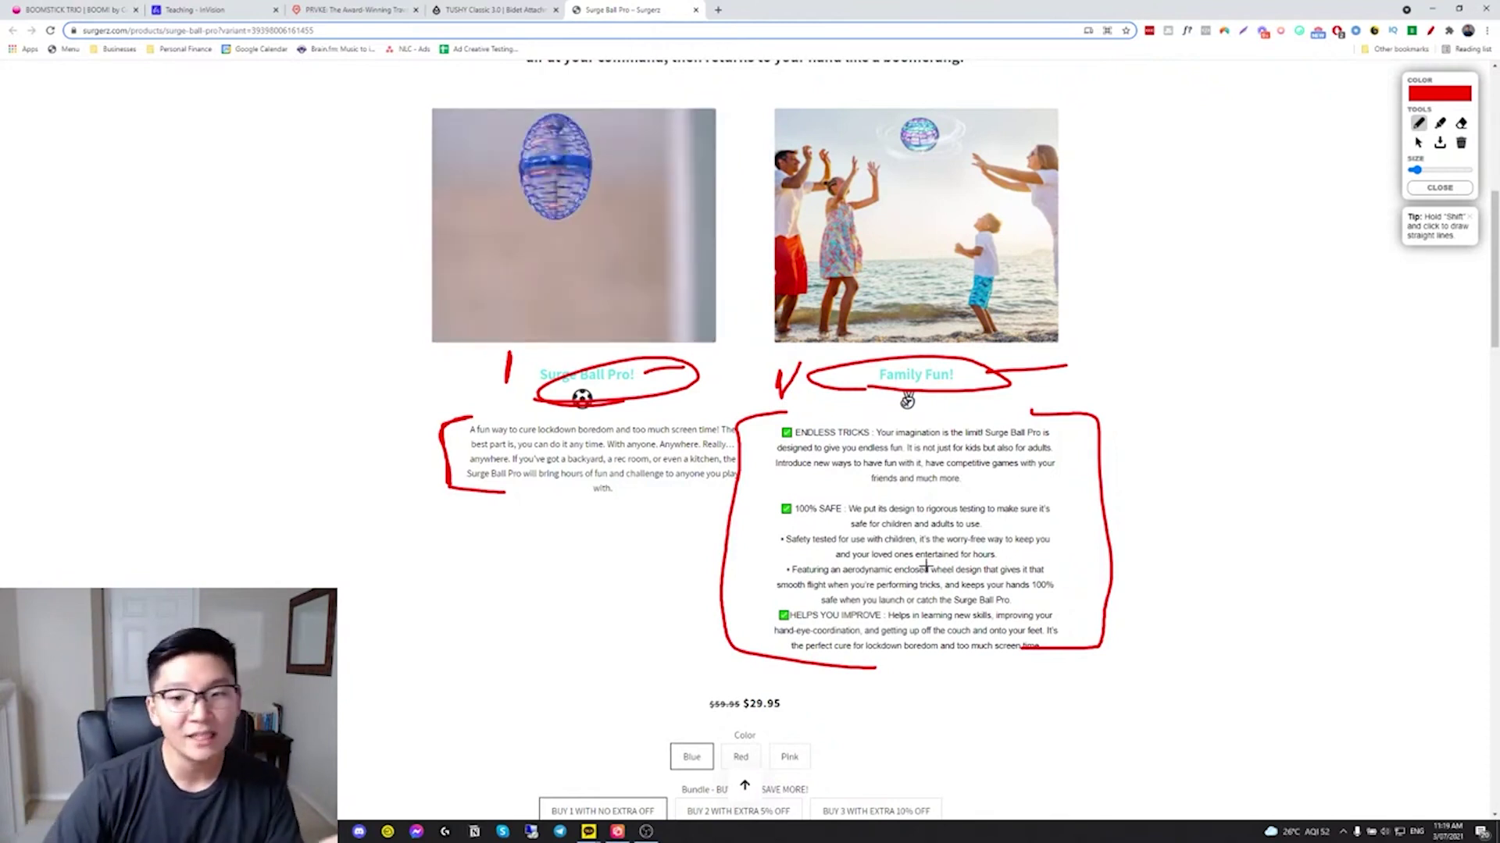
mouse_move(998, 395)
left_mouse_down()
mouse_move(836, 398)
mouse_move(1178, 401)
mouse_move(1090, 512)
left_mouse_up()
mouse_move(1088, 490)
left_mouse_down()
mouse_move(1061, 548)
mouse_move(1144, 533)
left_mouse_up()
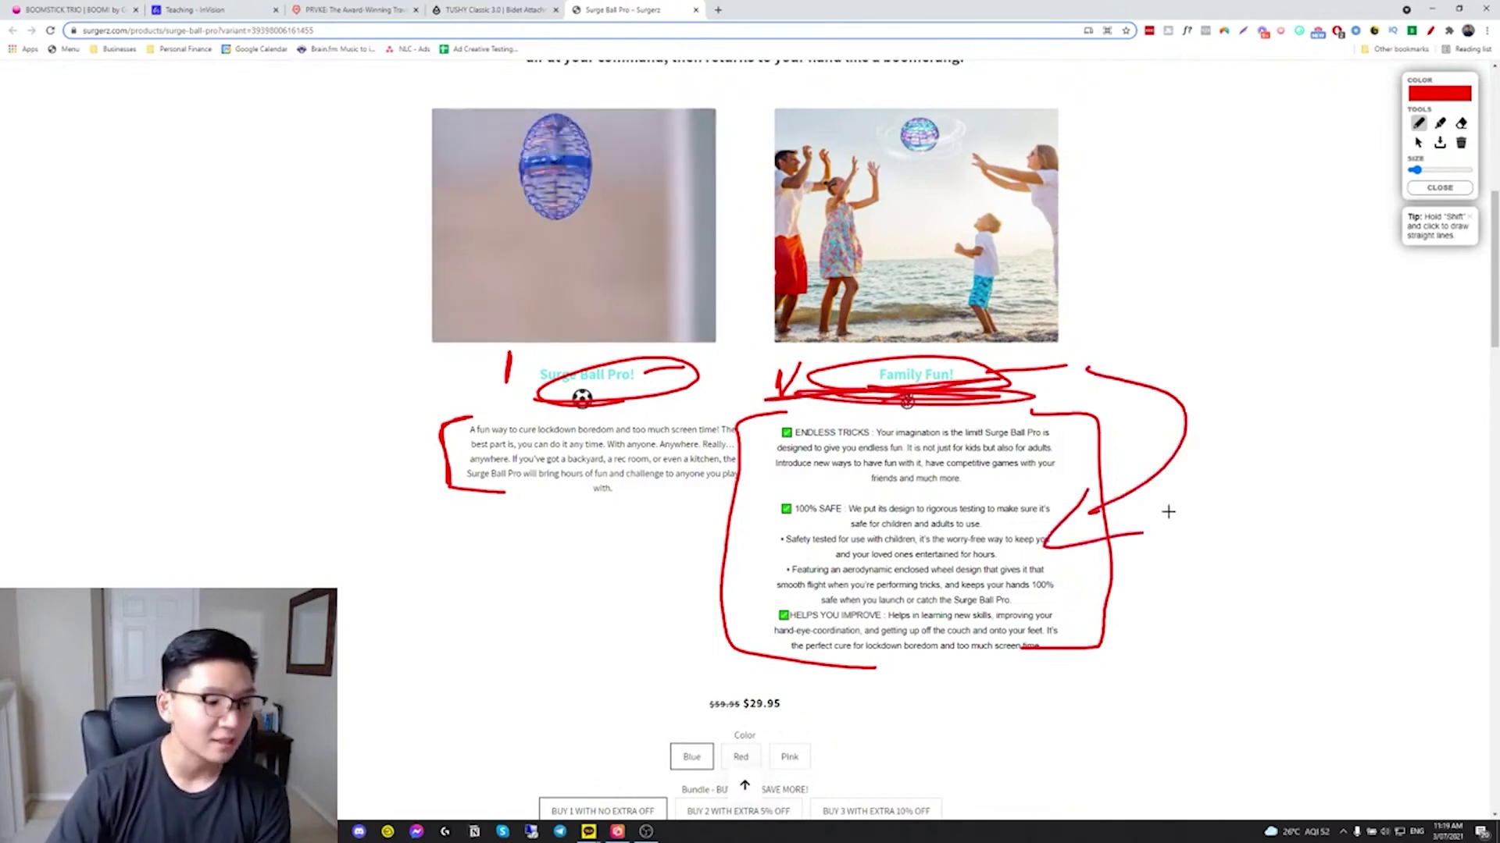
- Scribble a red star beside the promo video and another beside the beach family picture, and connect them with a downward arrow
scroll(1156, 509, "down", 9)
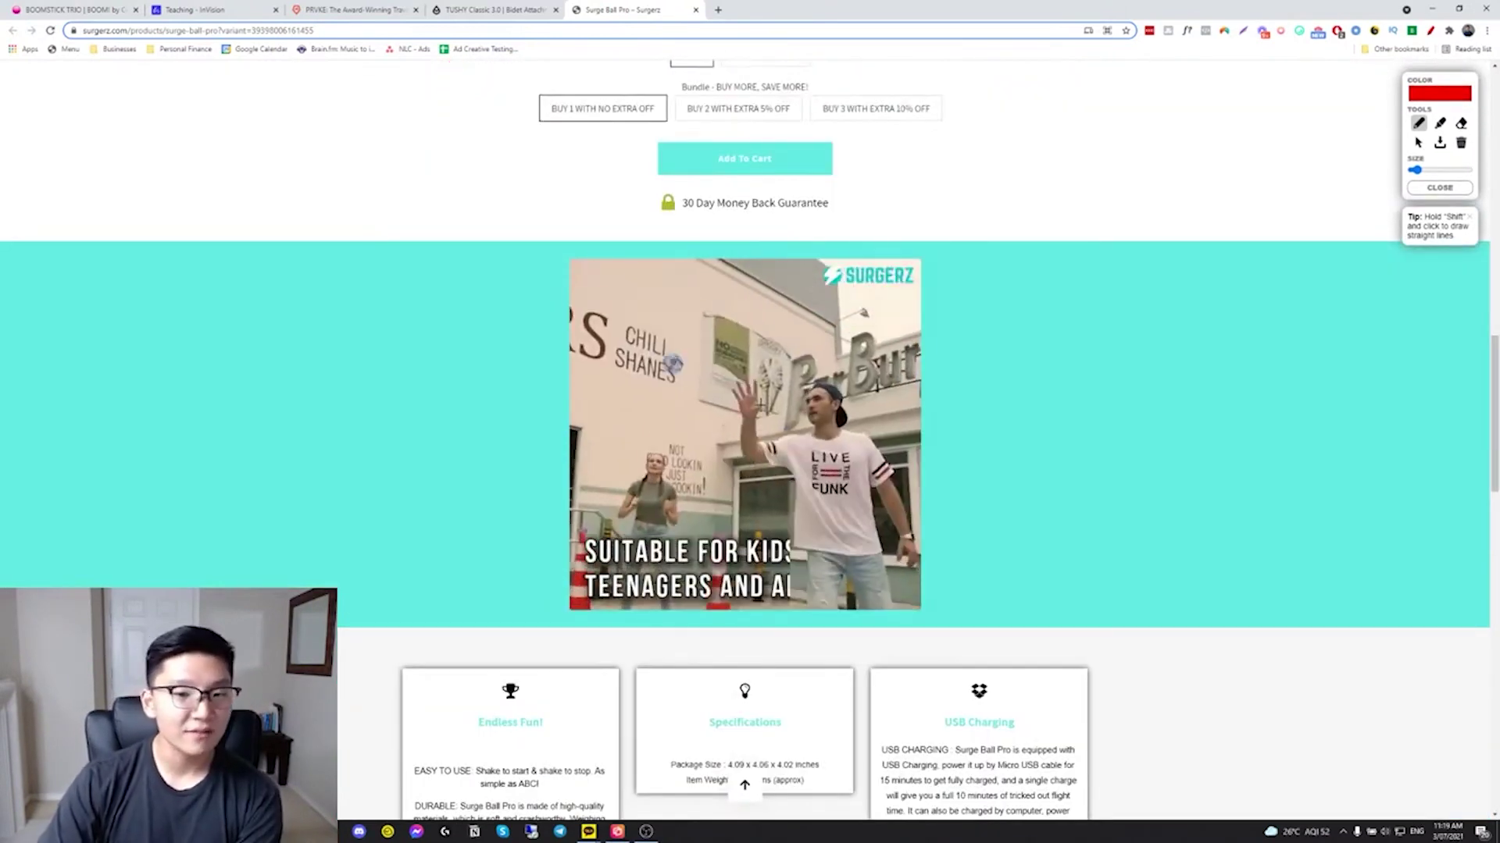
scroll(990, 485, "up", 4)
mouse_move(967, 673)
left_mouse_down()
mouse_move(976, 655)
mouse_move(955, 648)
left_mouse_up()
scroll(922, 649, "up", 2)
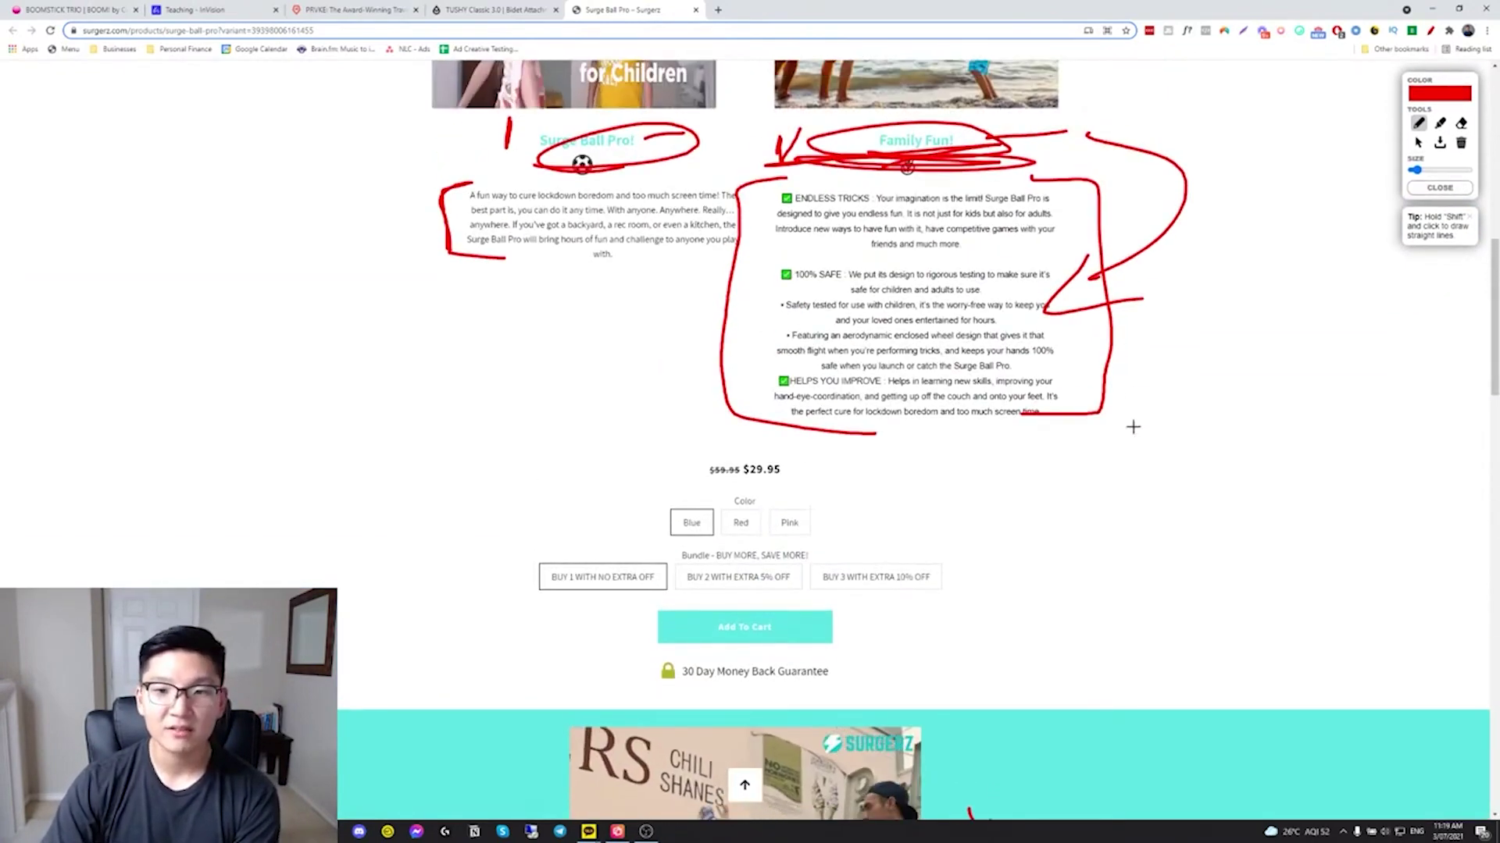
scroll(1131, 425, "up", 3)
left_click_drag(1078, 176, 1103, 209)
left_click_drag(1099, 179, 1081, 207)
scroll(1155, 274, "down", 1)
mouse_move(1091, 142)
left_mouse_down()
mouse_move(1095, 494)
mouse_move(1000, 744)
left_mouse_up()
scroll(1000, 744, "down", 4)
left_click_drag(1000, 451, 1000, 543)
scroll(997, 612, "up", 7)
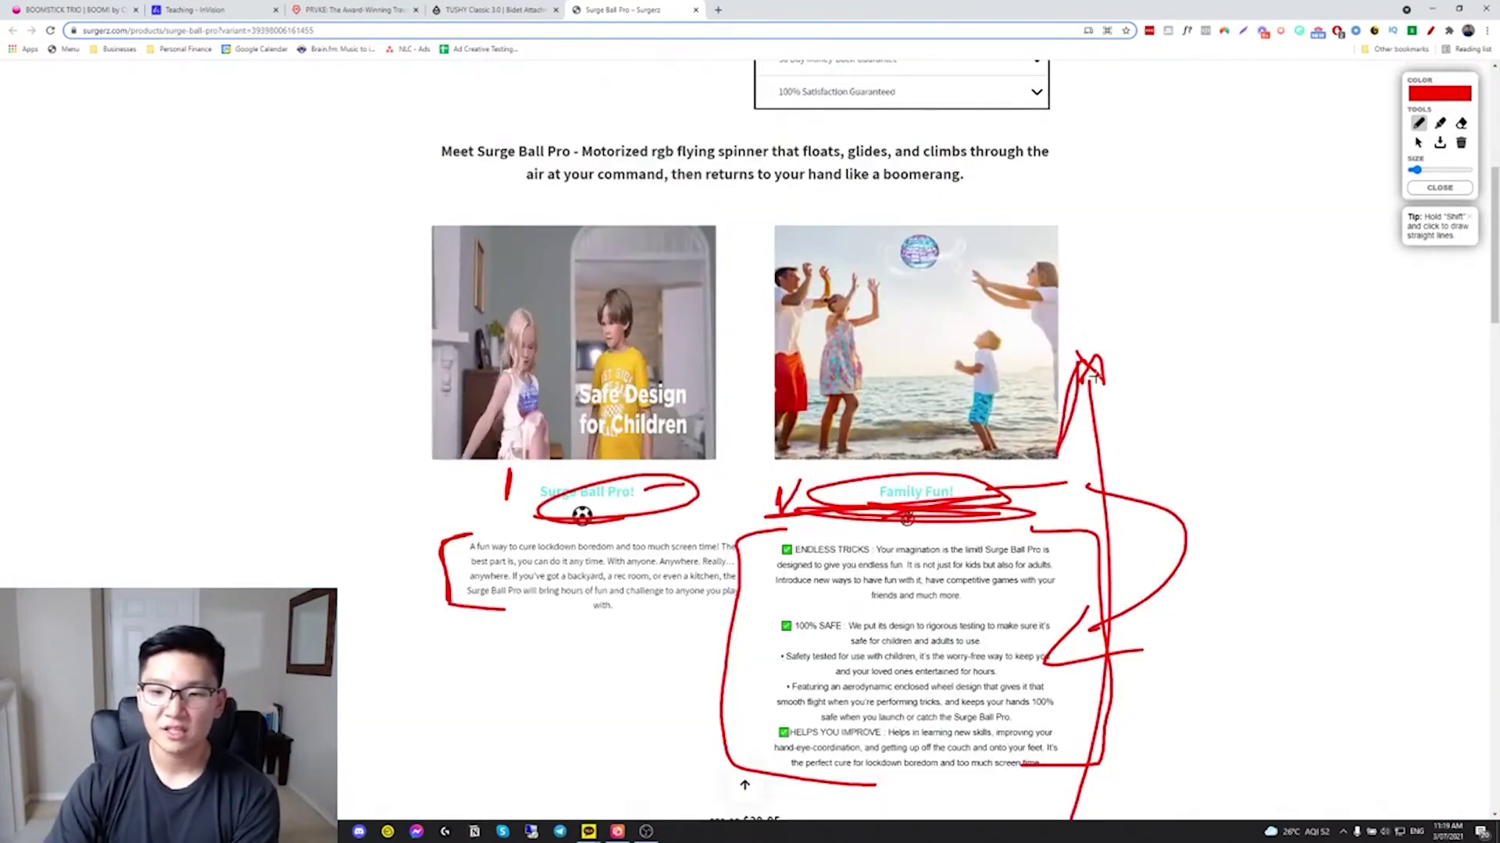
- Outline the text of the Endless Fun!, Specifications and USB Charging cards in red
scroll(1151, 615, "down", 12)
scroll(1152, 614, "down", 4)
mouse_move(410, 344)
left_mouse_down()
mouse_move(1086, 402)
mouse_move(416, 509)
mouse_move(407, 342)
left_mouse_up()
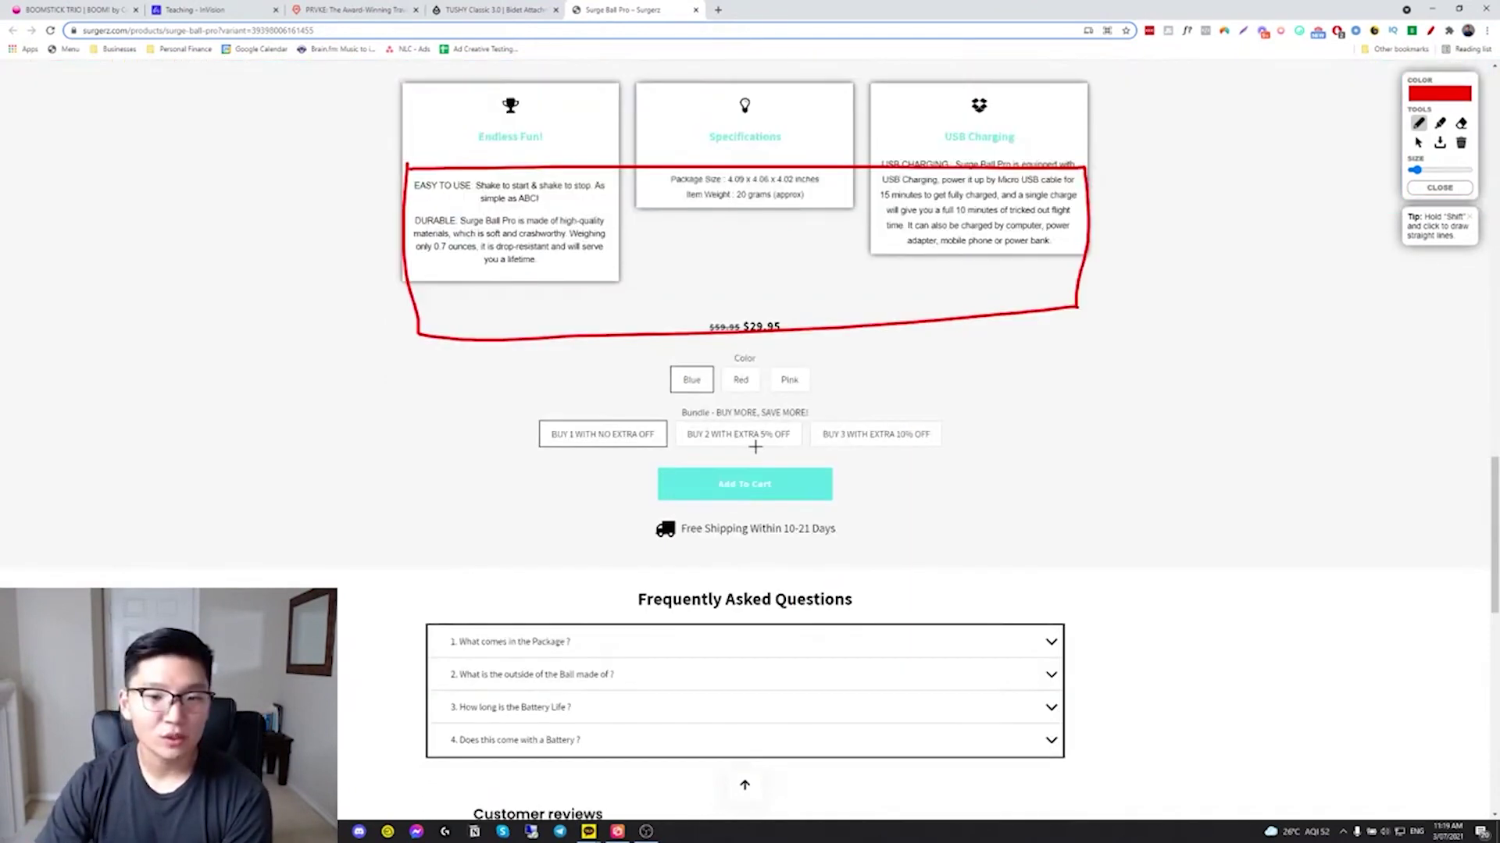
- Box the lower bundle options row in red, circle each of its three offers, and switch to a larger eraser
scroll(567, 422, "down", 2)
mouse_move(531, 401)
left_mouse_down()
mouse_move(981, 401)
mouse_move(1016, 461)
mouse_move(697, 406)
left_mouse_up()
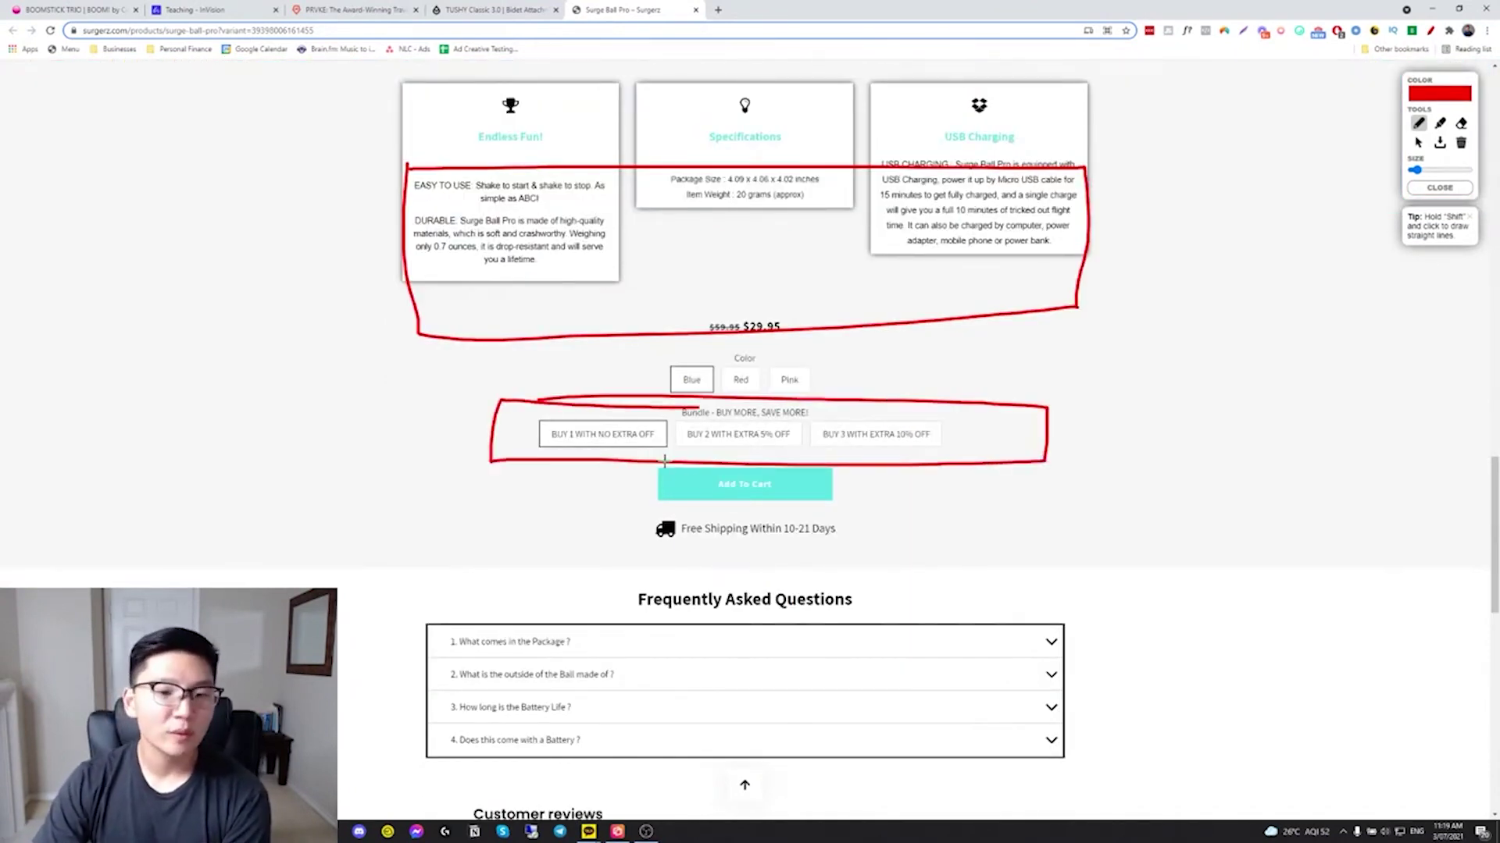
mouse_move(576, 471)
left_mouse_down()
mouse_move(964, 445)
mouse_move(961, 482)
left_mouse_up()
left_click(1460, 123)
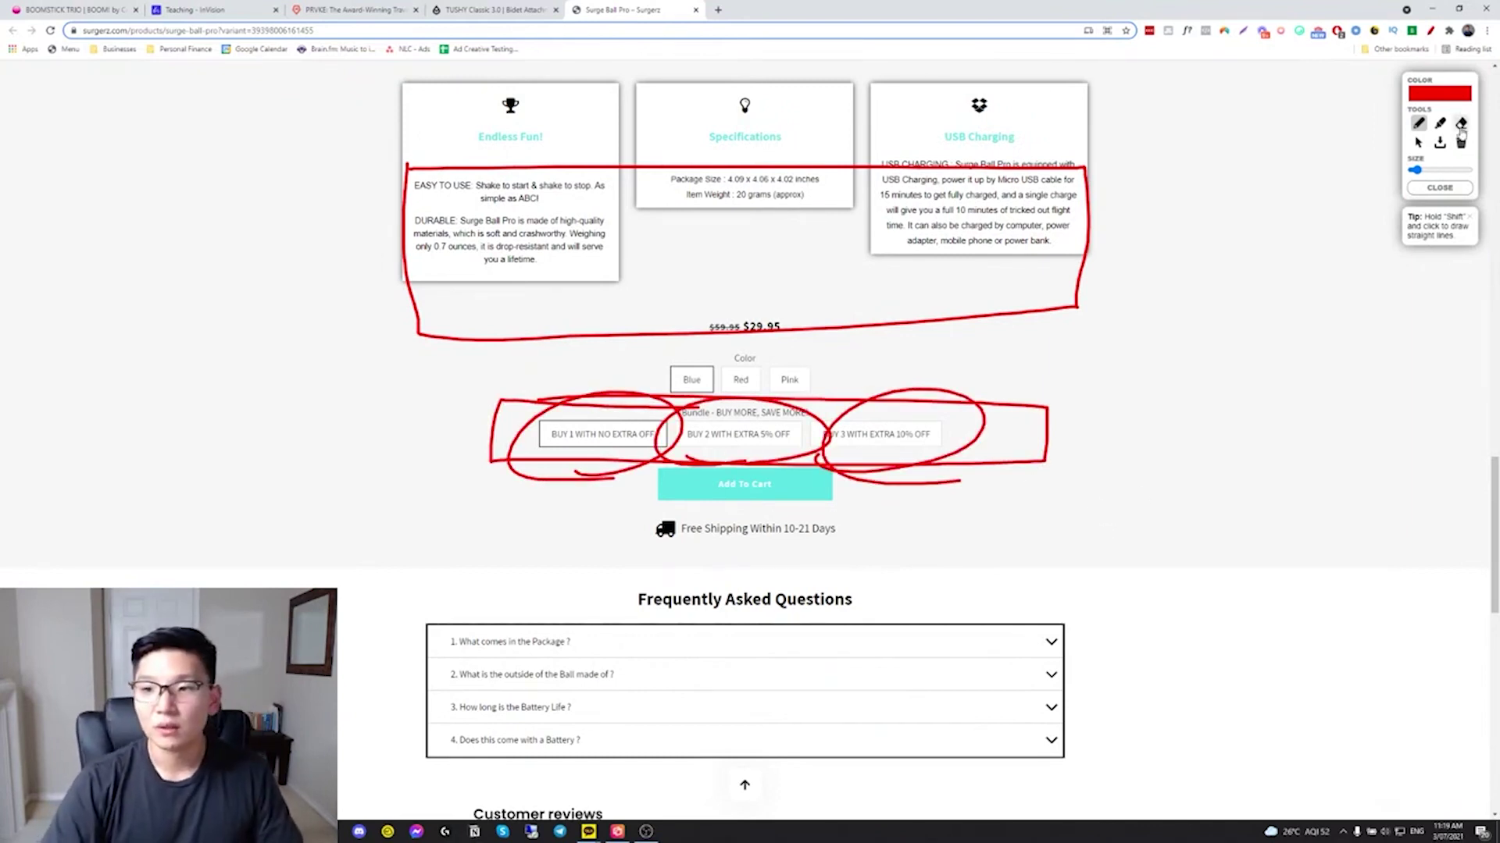
left_click_drag(1415, 170, 1440, 170)
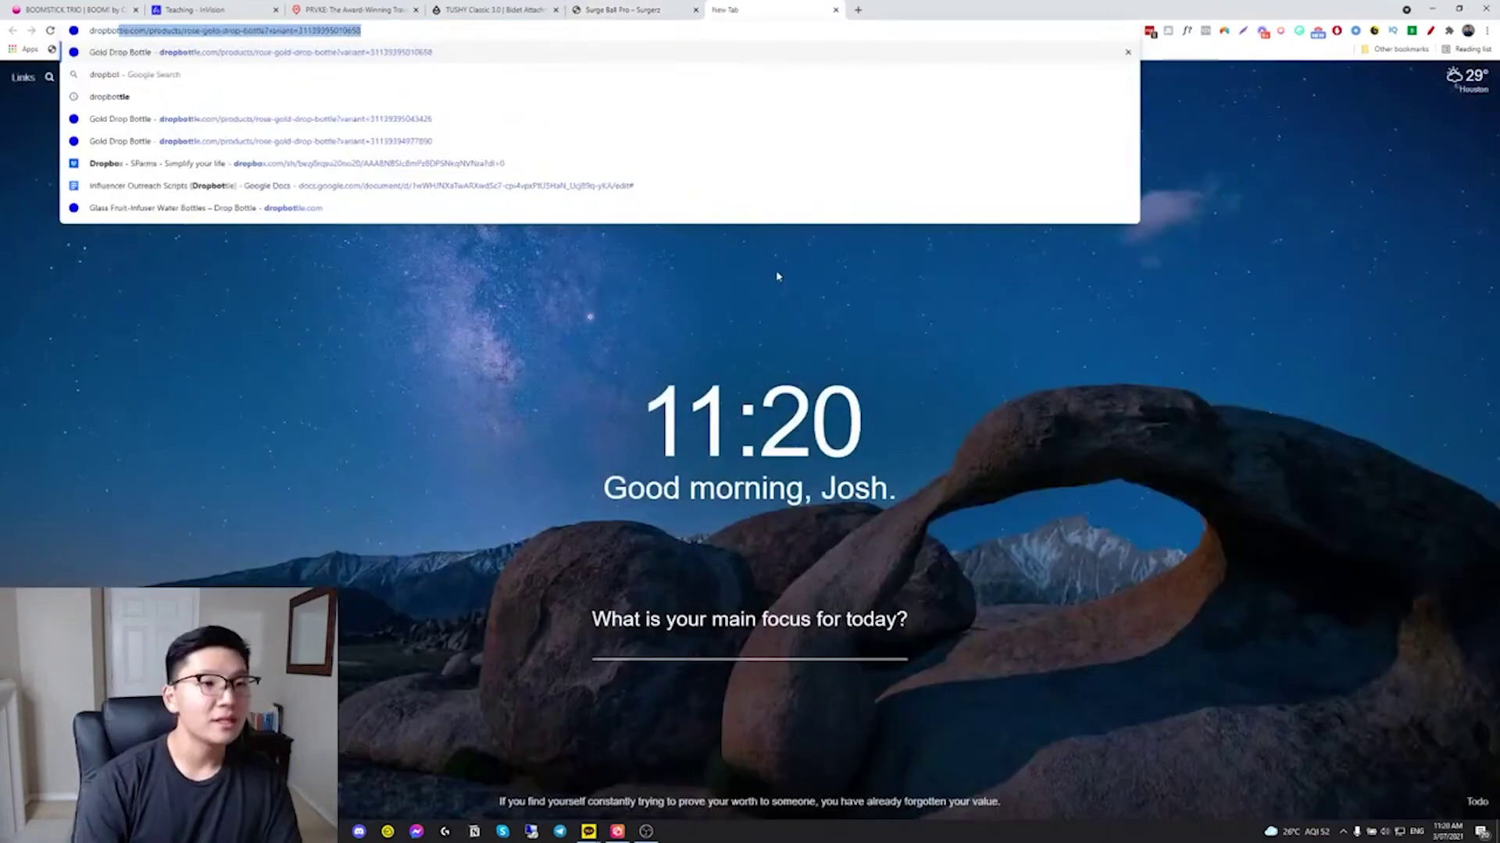
- Open the Gold Drop Bottle page on dropbottle.com and select the 4x Family pack
key("Return")
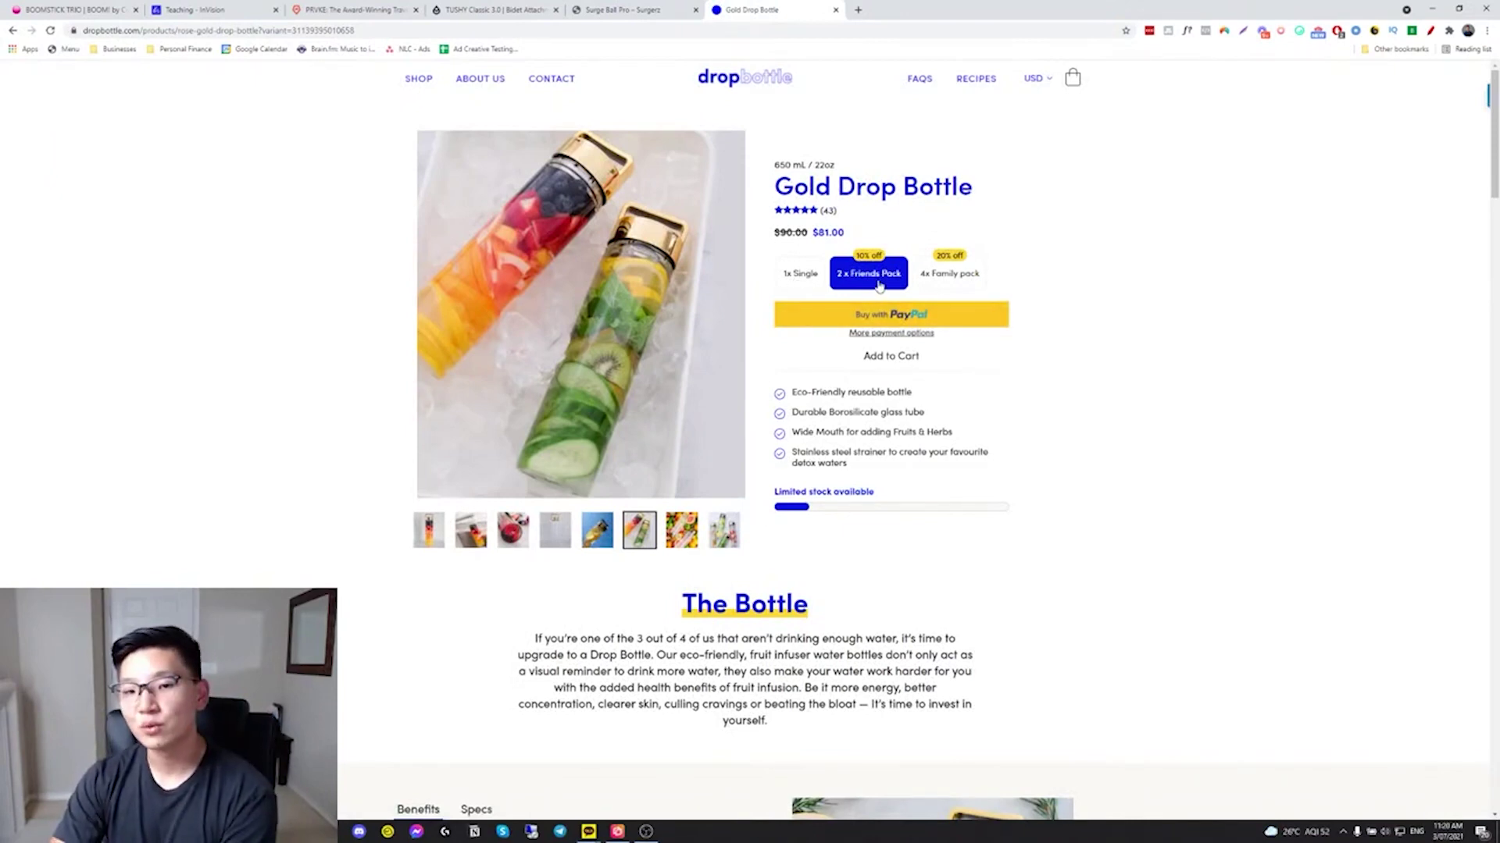
left_click(947, 274)
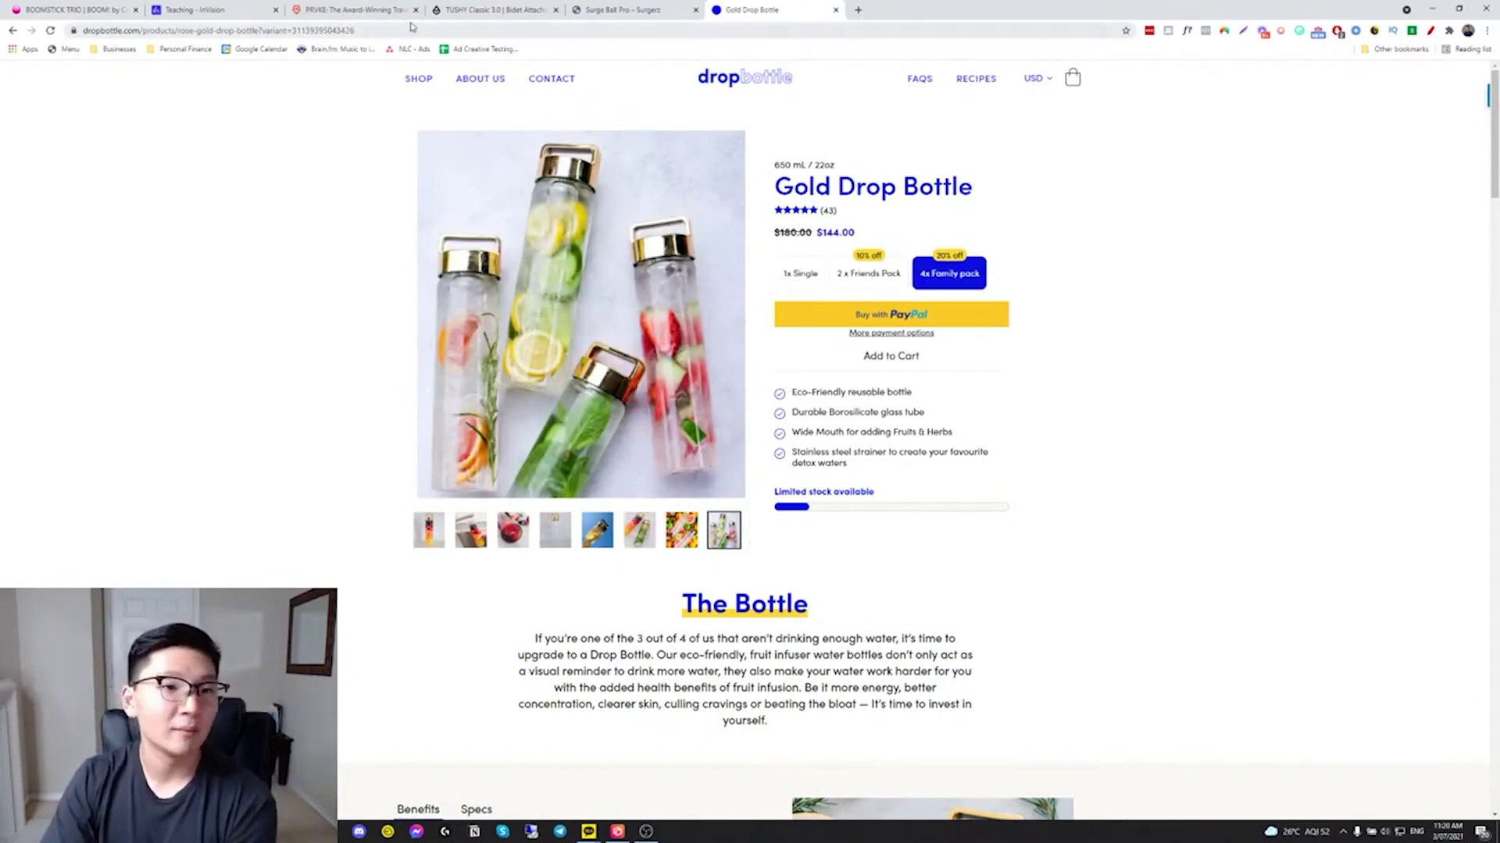
- Switch to the Teaching whiteboard in InVision and find a blank area below the Phase 3 section
left_click(193, 11)
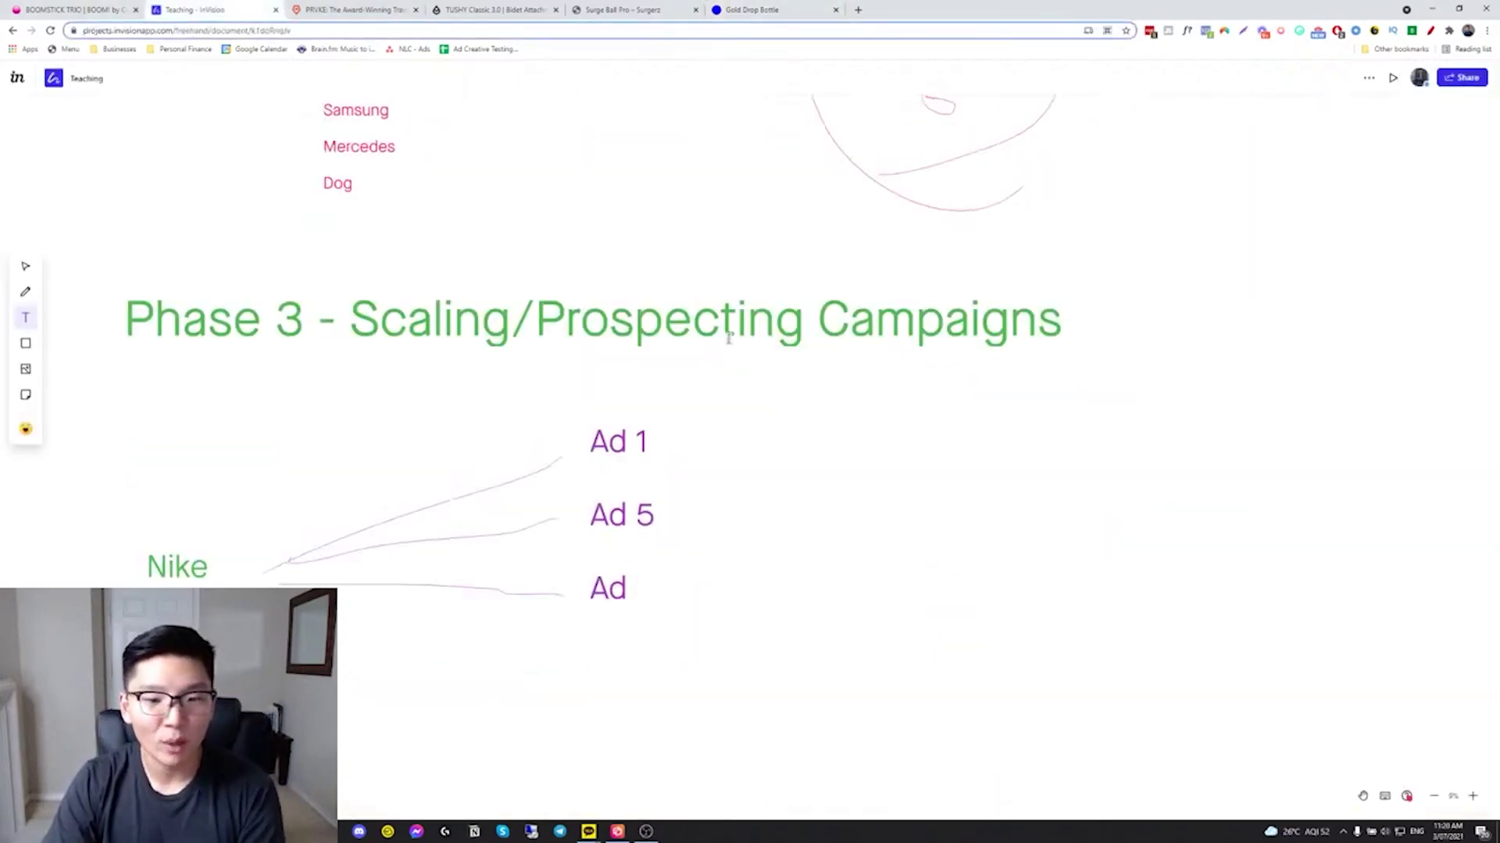
scroll(726, 343, "down", 10)
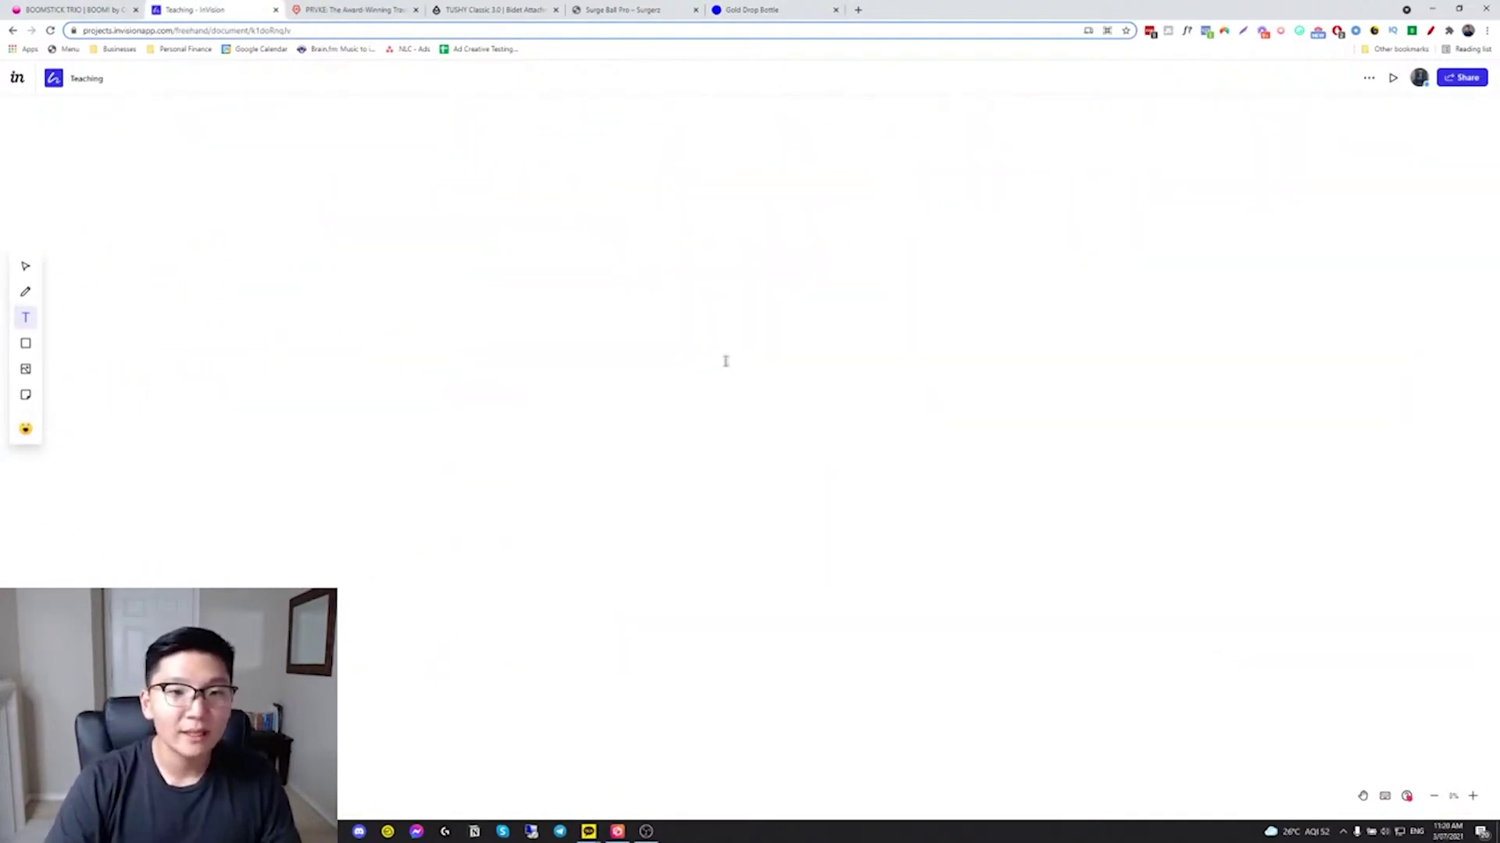
- Capture the pink Surge Ball picture from the Surgerz page with Snipping Tool and return to the Teaching whiteboard
key("ctrl+5")
scroll(811, 460, "up", 5)
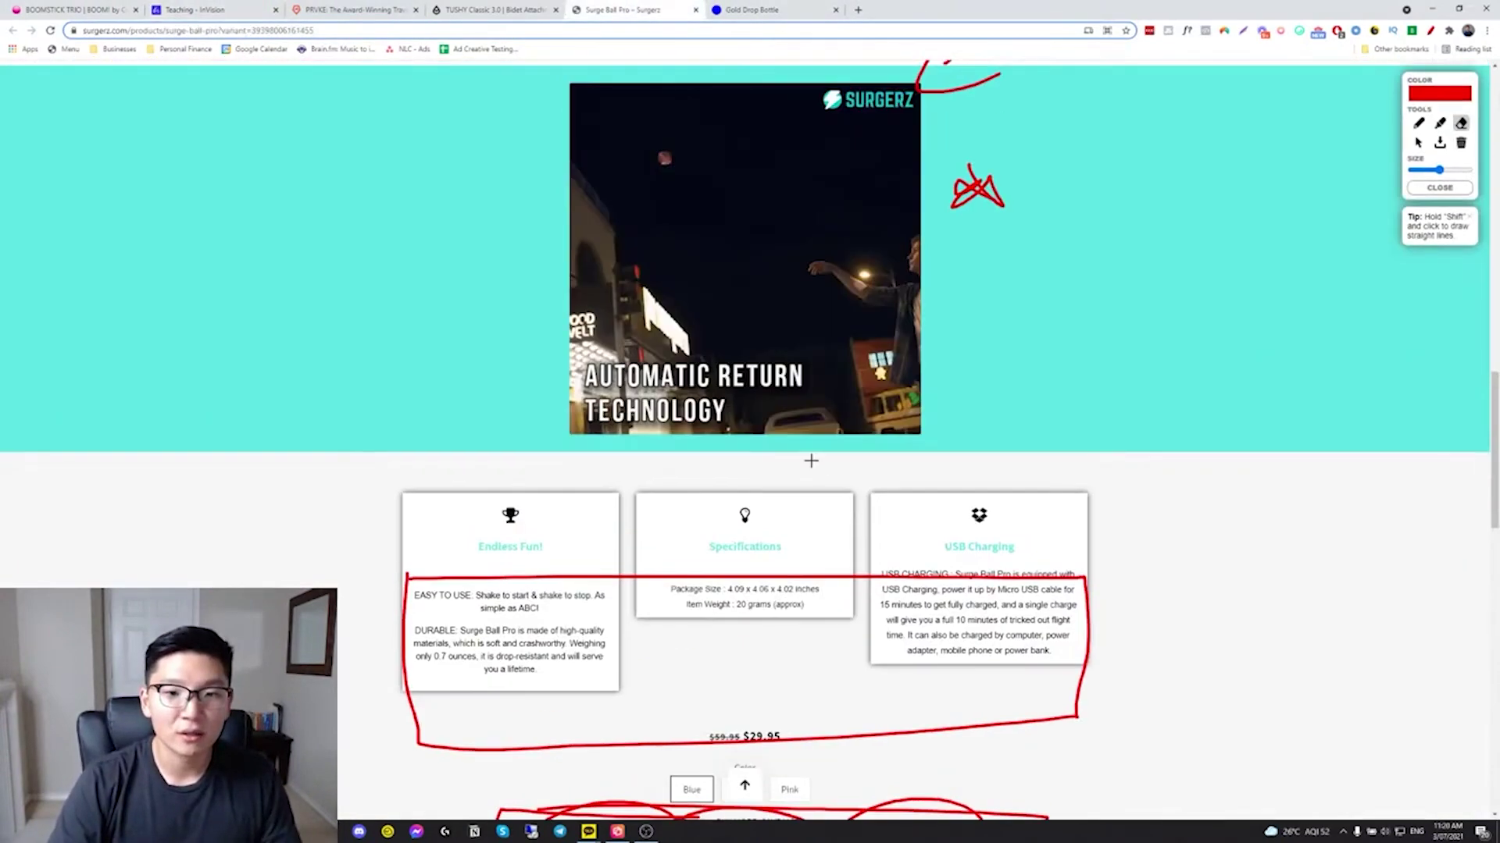
scroll(810, 460, "up", 10)
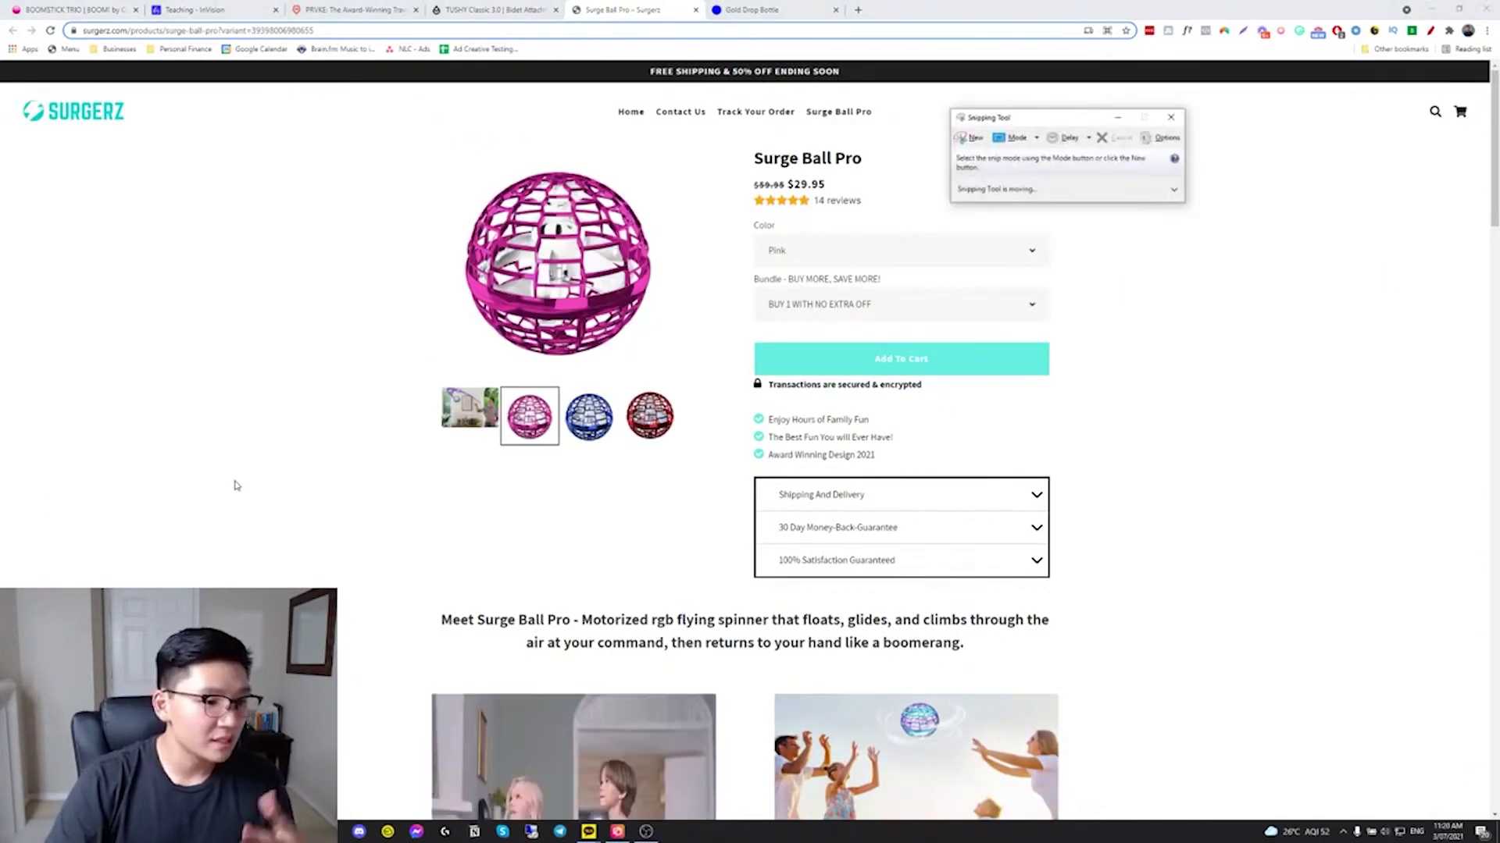
left_click(971, 137)
left_click_drag(467, 163, 686, 368)
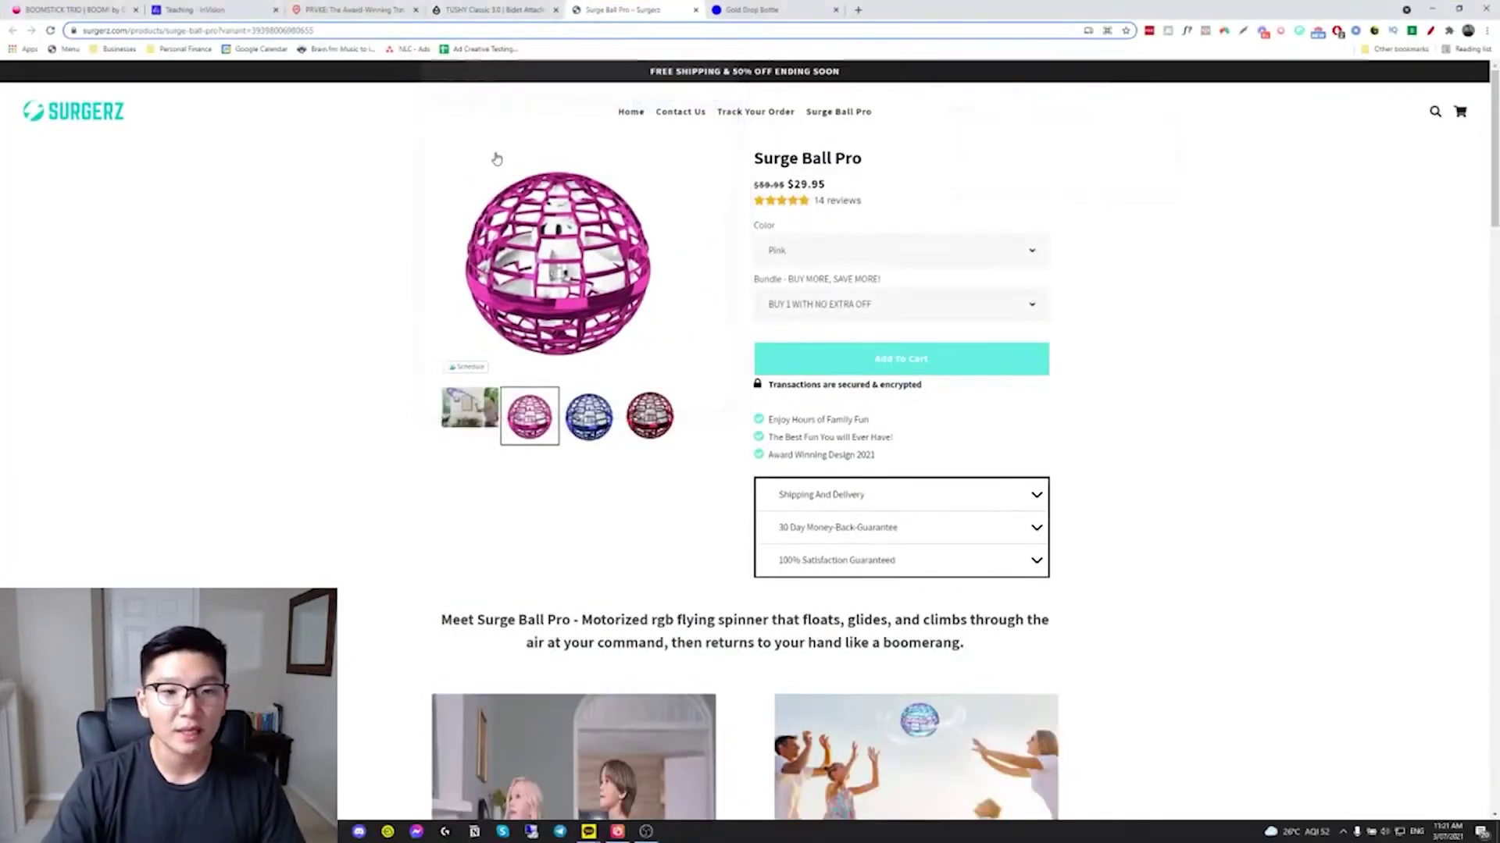
key("ctrl+n")
left_click_drag(438, 151, 693, 357)
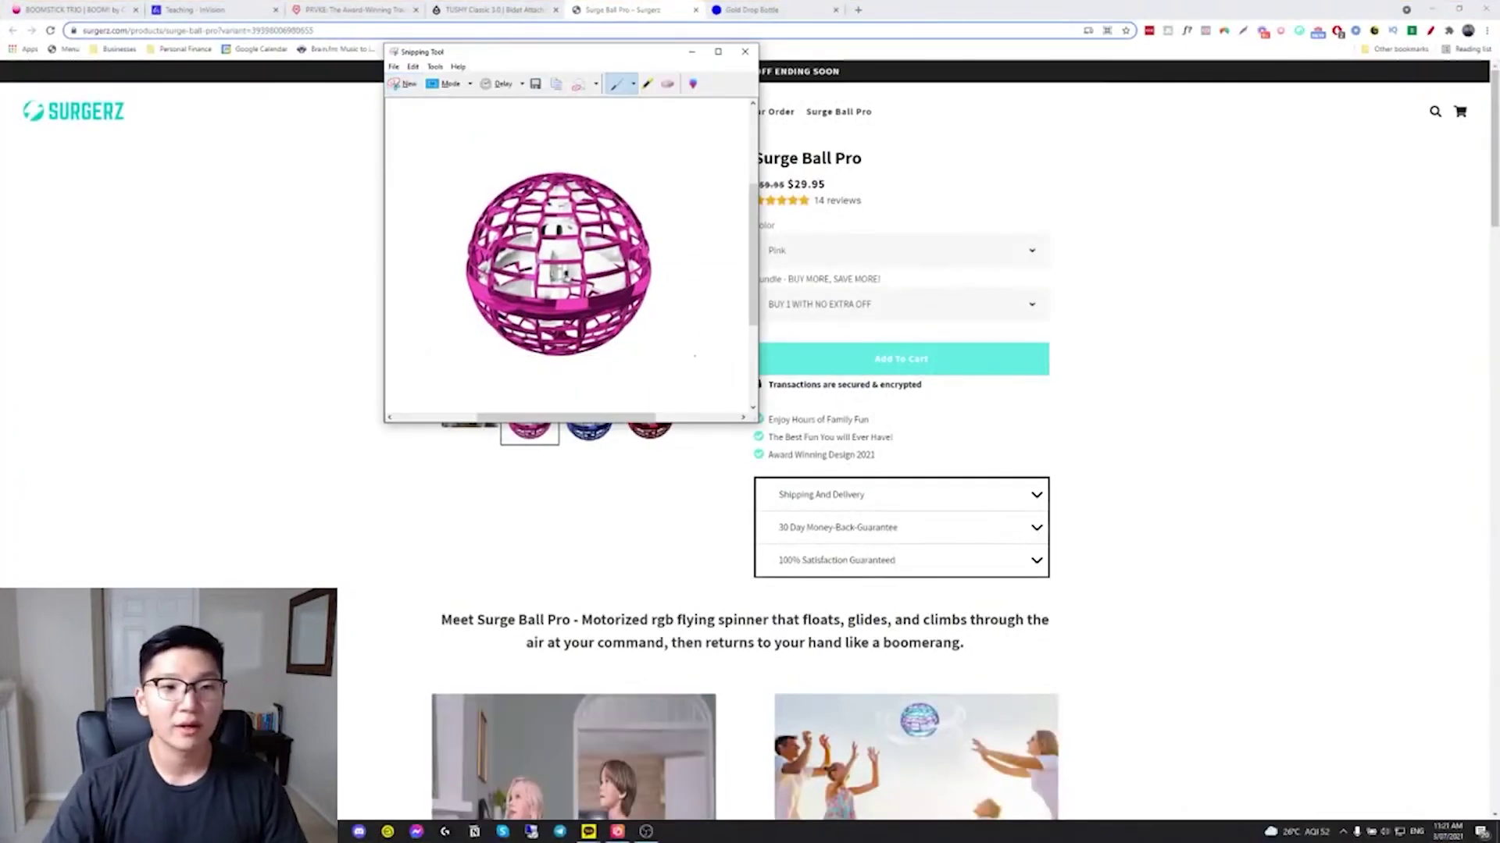
left_click(196, 9)
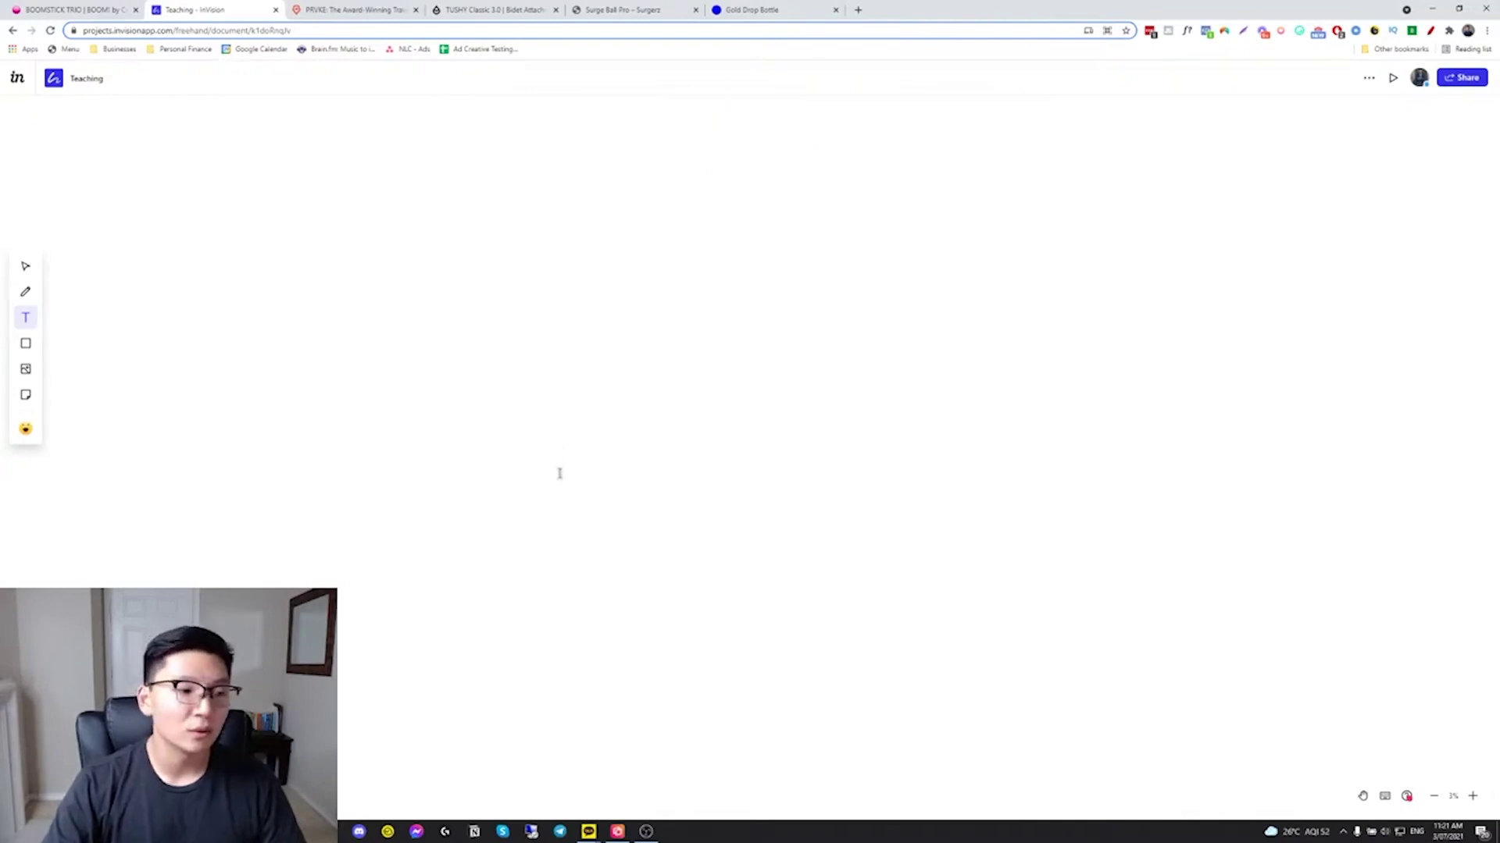
- Paste the captured pink Surge Ball picture into the blank area of the Teaching whiteboard
key("ctrl+v")
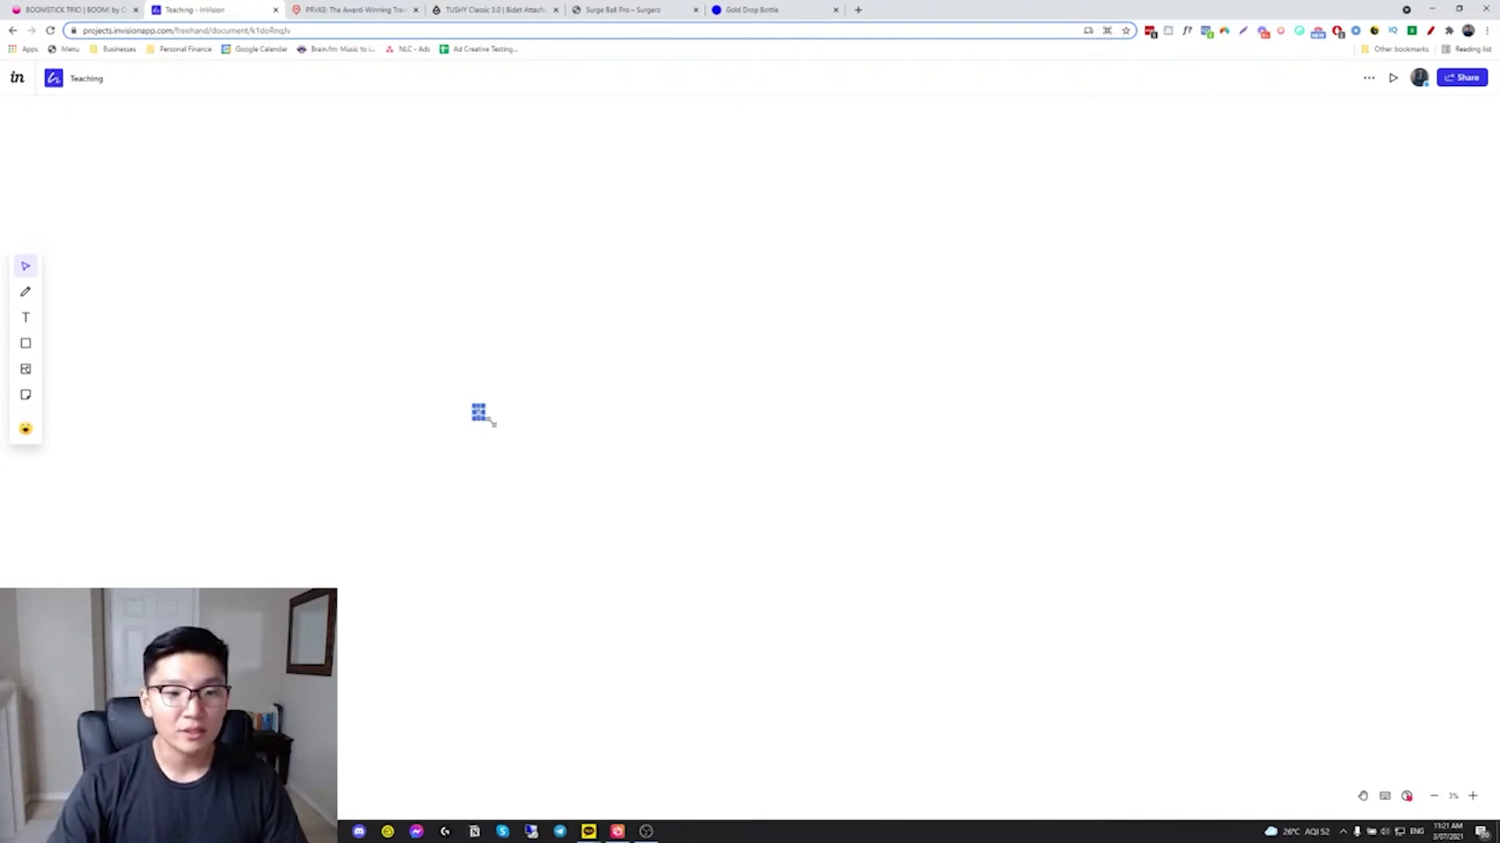
scroll(776, 609, "up", 3)
scroll(777, 610, "down", 6)
scroll(776, 609, "up", 1)
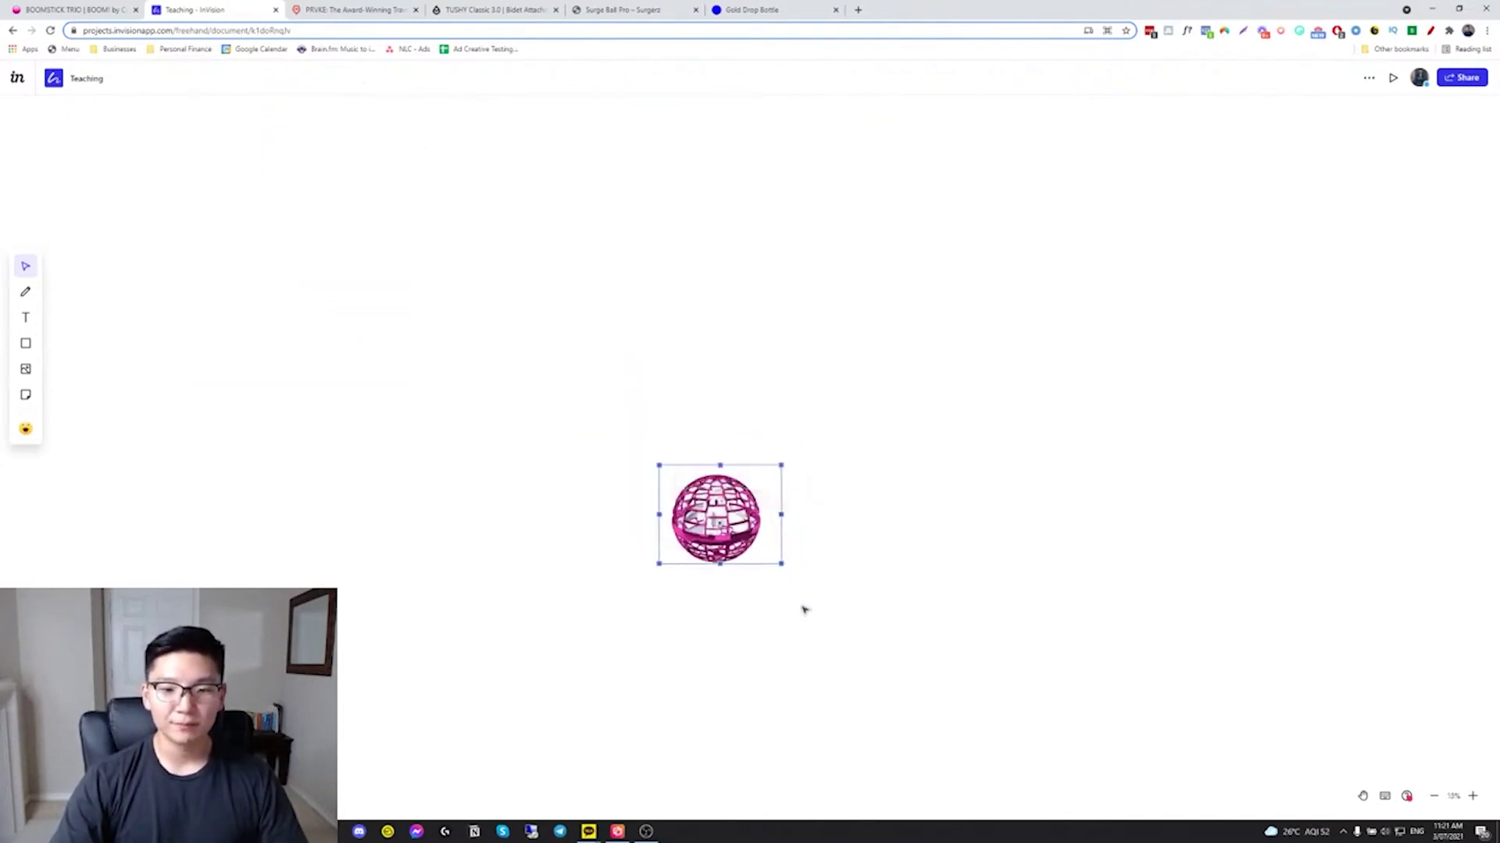
- Add the heading "Buy 1 - $29.95" near the ball picture, with the text line "- Hours of family fun" beneath it
left_click(26, 317)
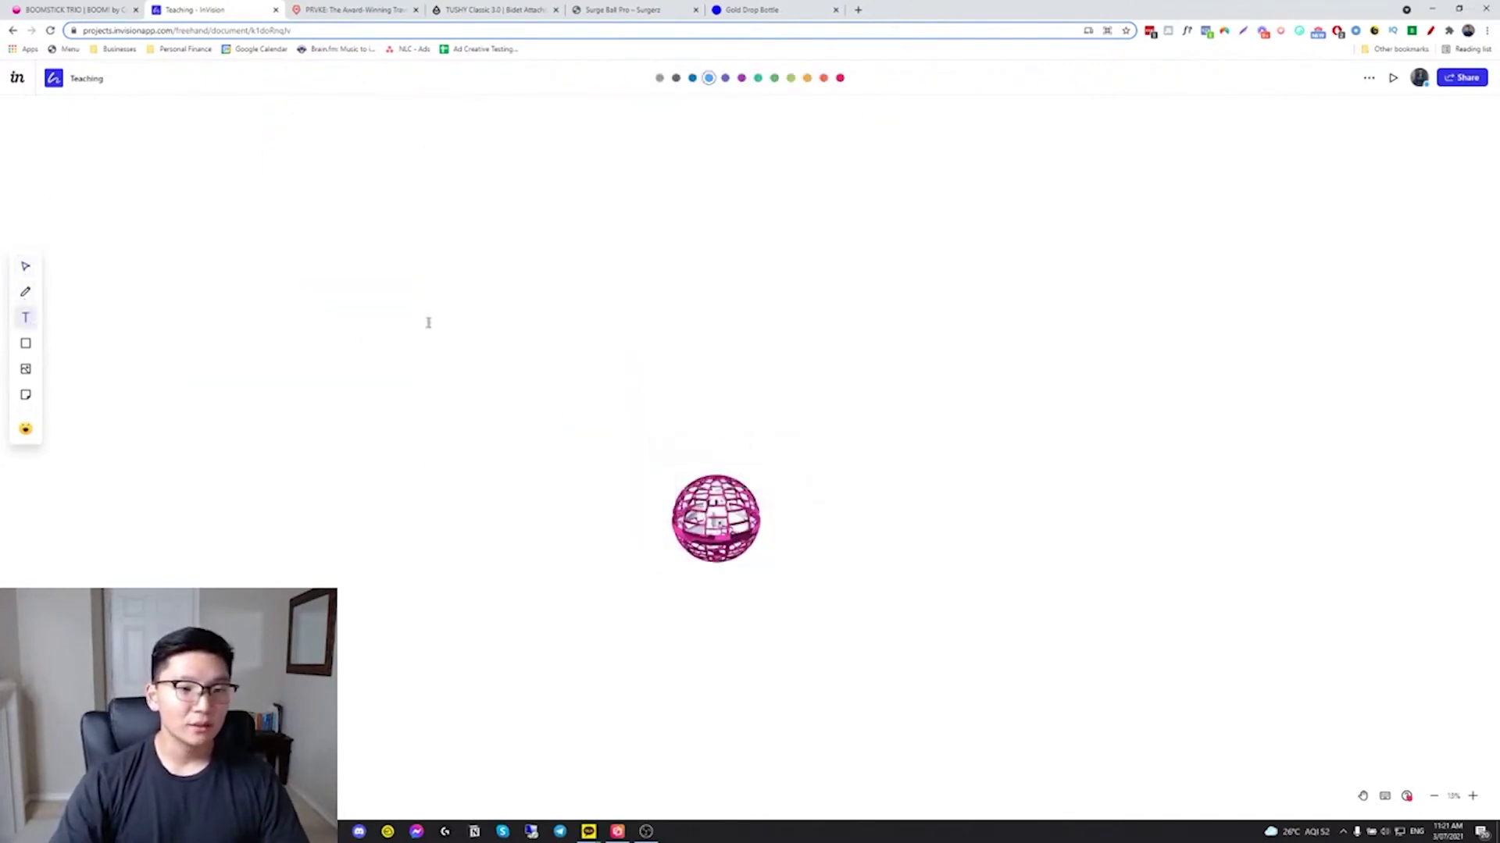
left_click(425, 320)
type("Buy 1 - $29.95")
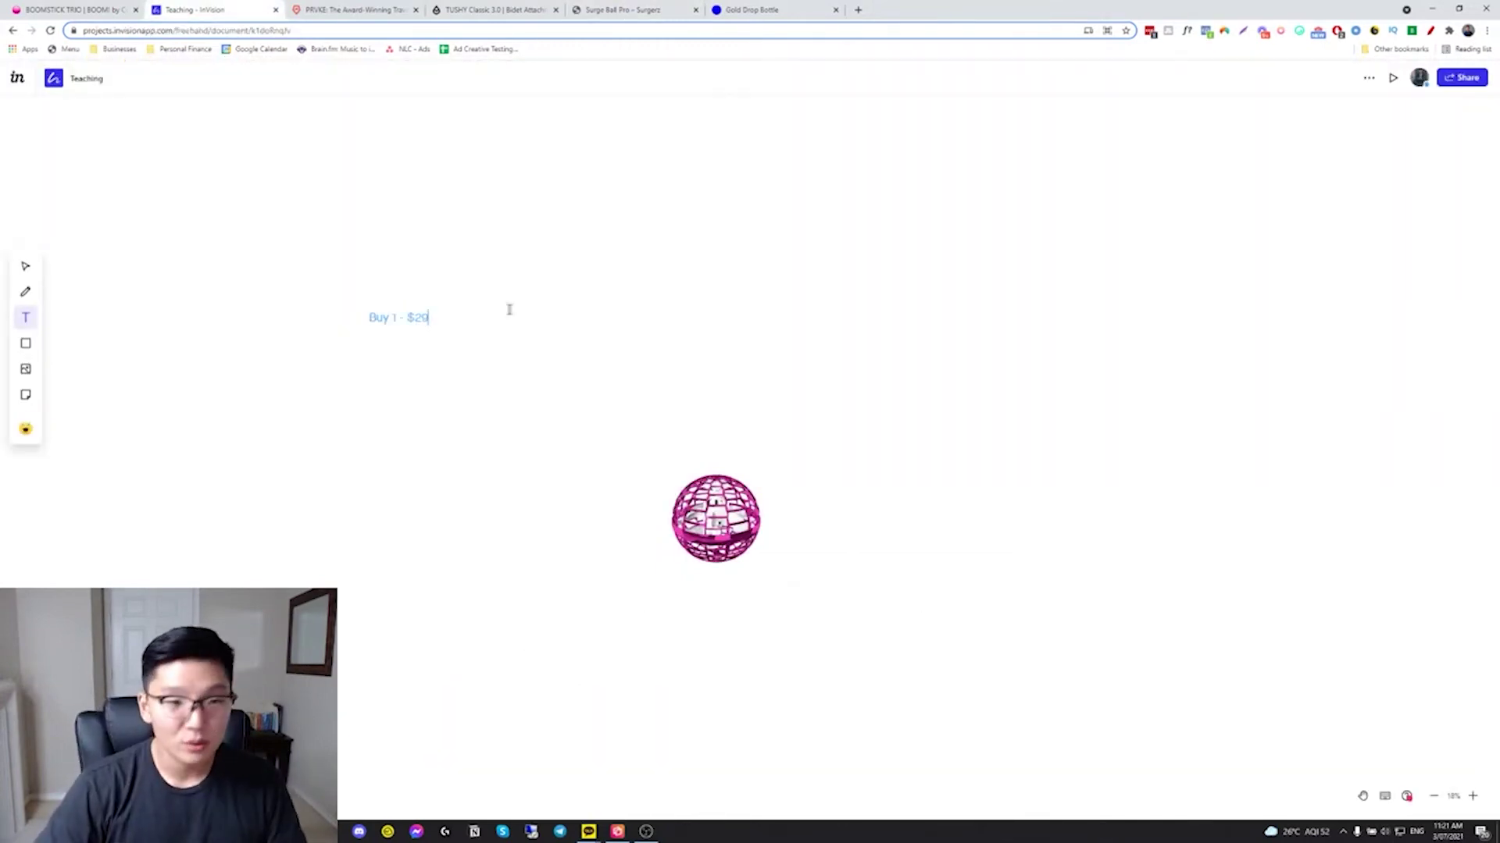
left_click(30, 318)
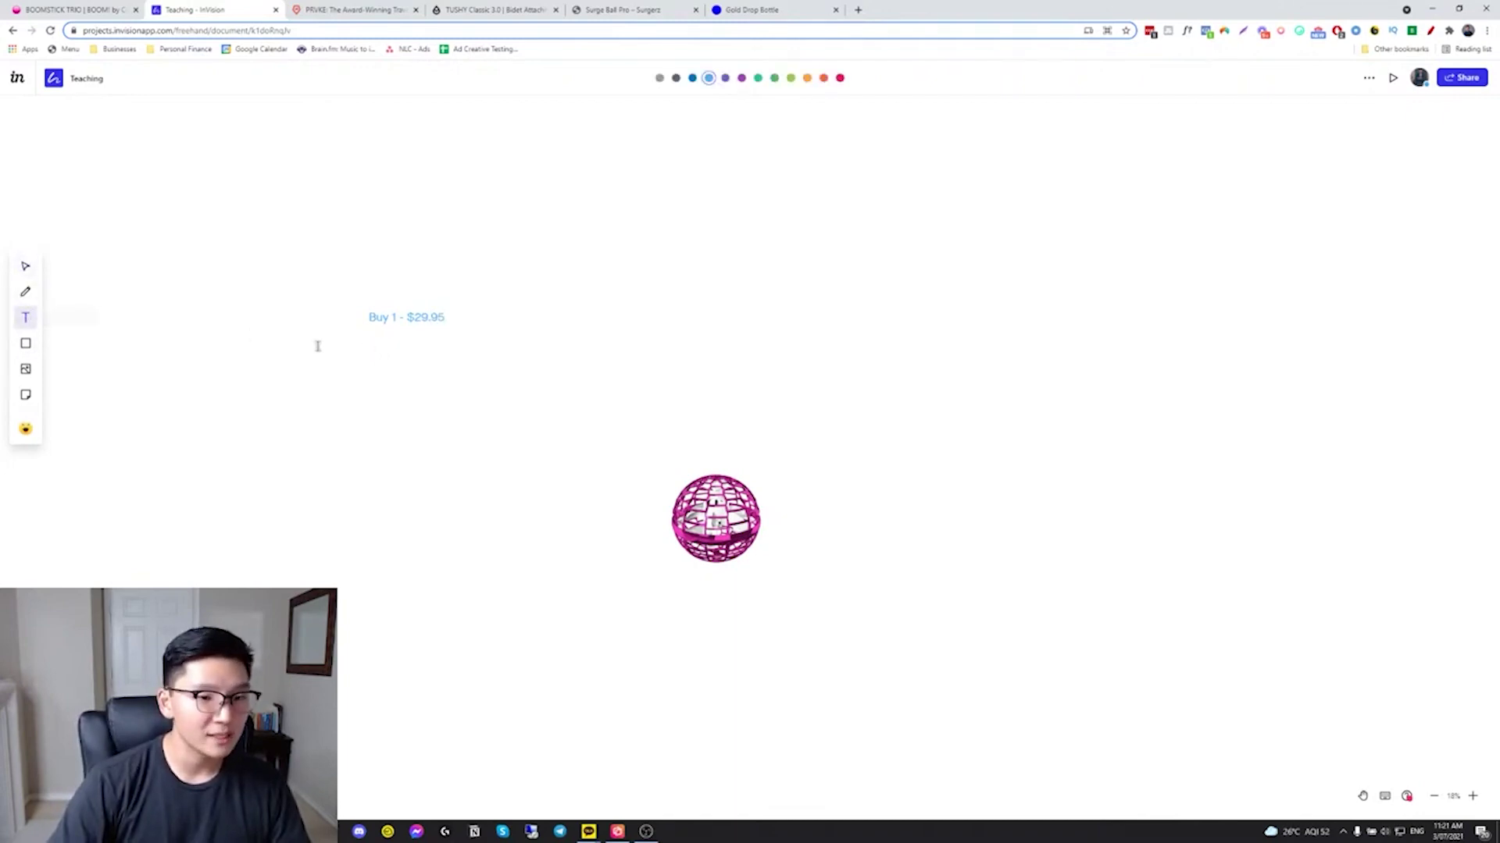
left_click(357, 347)
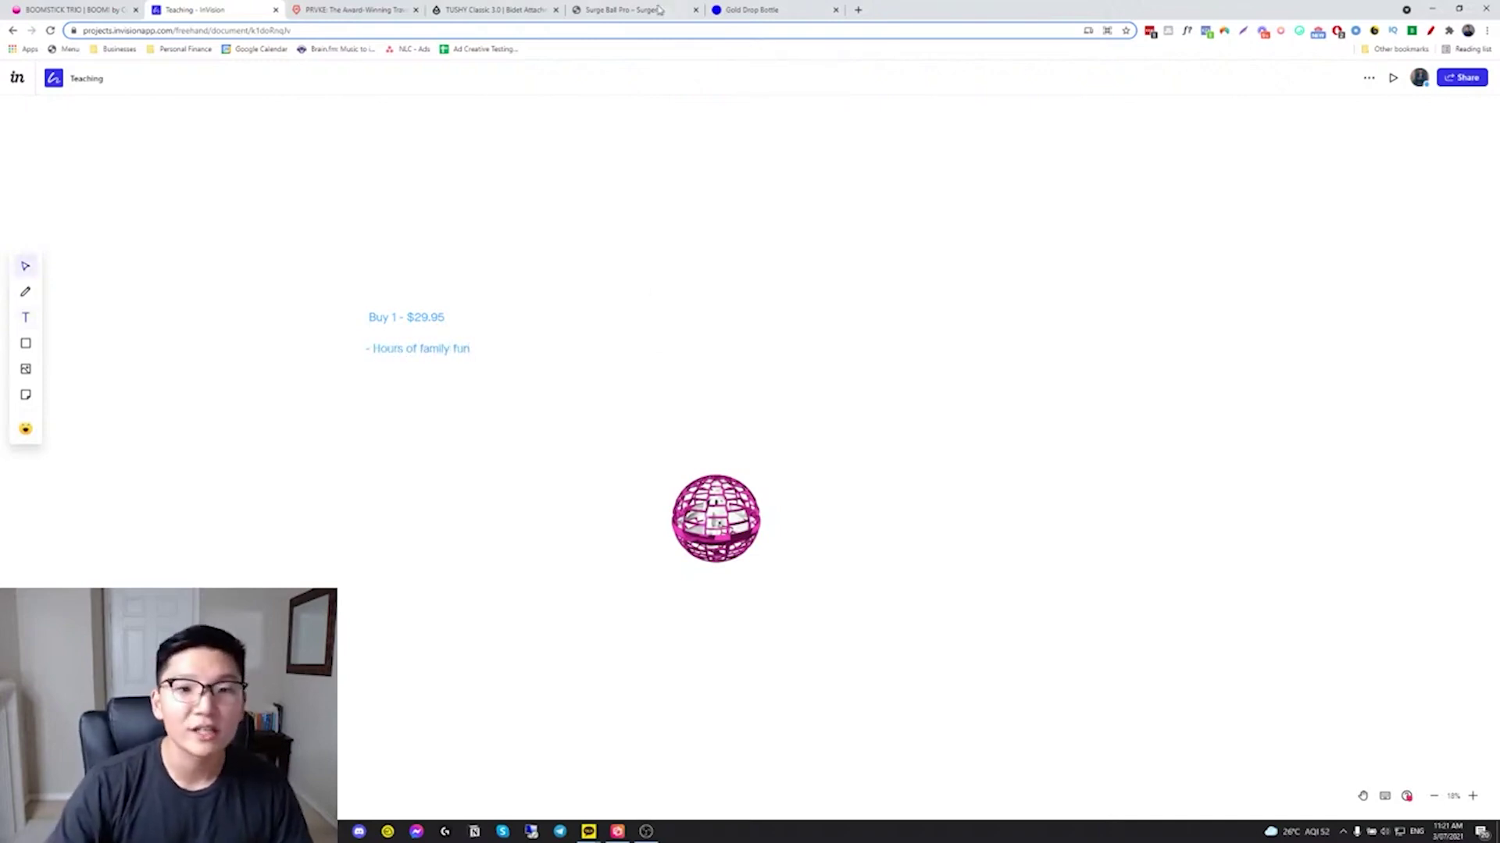
- Capture the three check-marked benefits from the Surgerz product page with Snipping Tool and return to the Teaching whiteboard
left_click(625, 10)
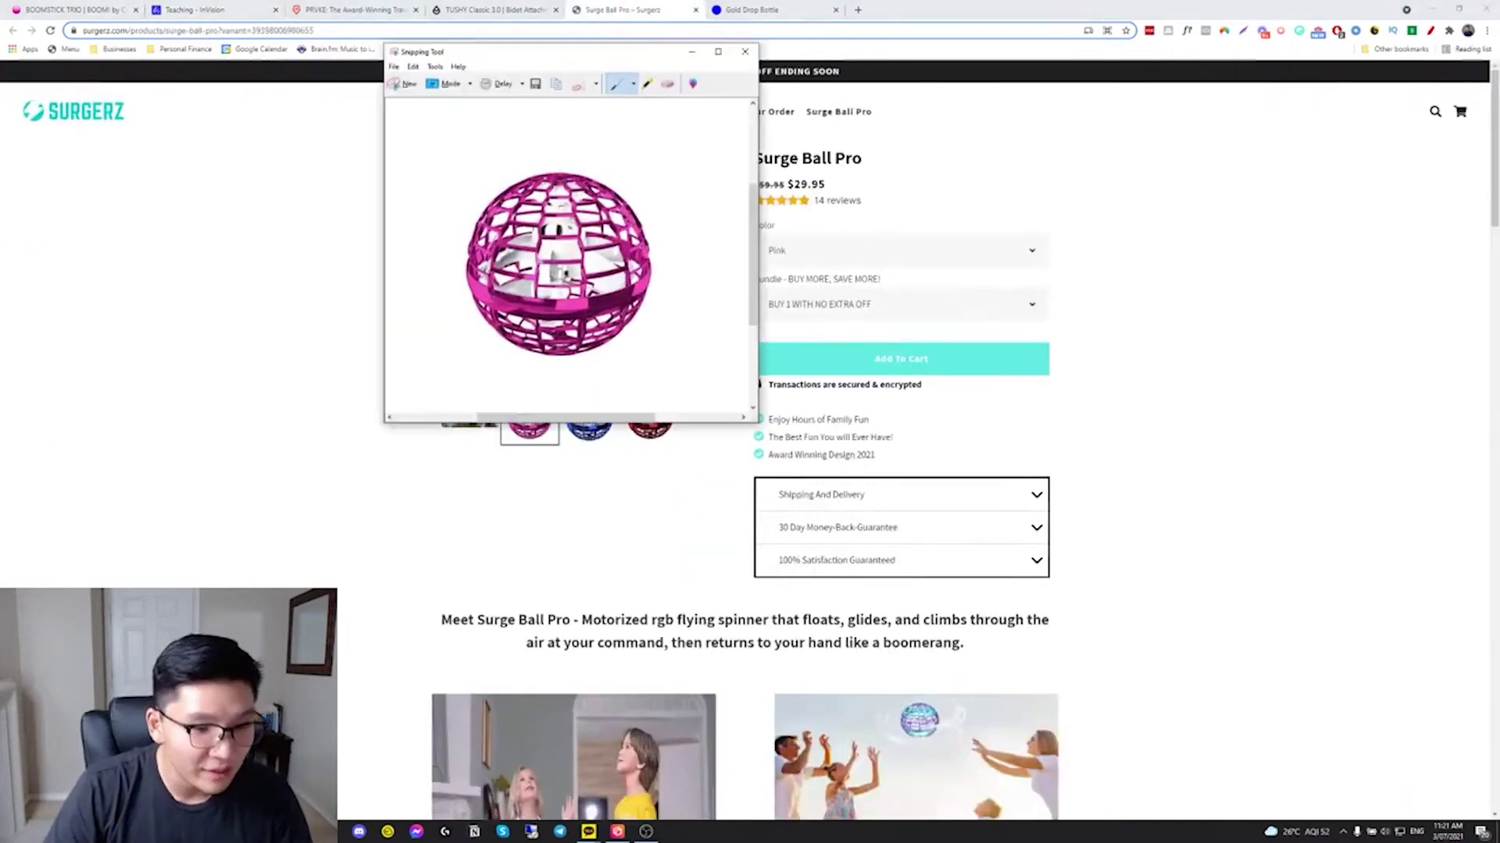
left_click(404, 83)
left_click_drag(912, 471, 736, 399)
left_click(482, 6)
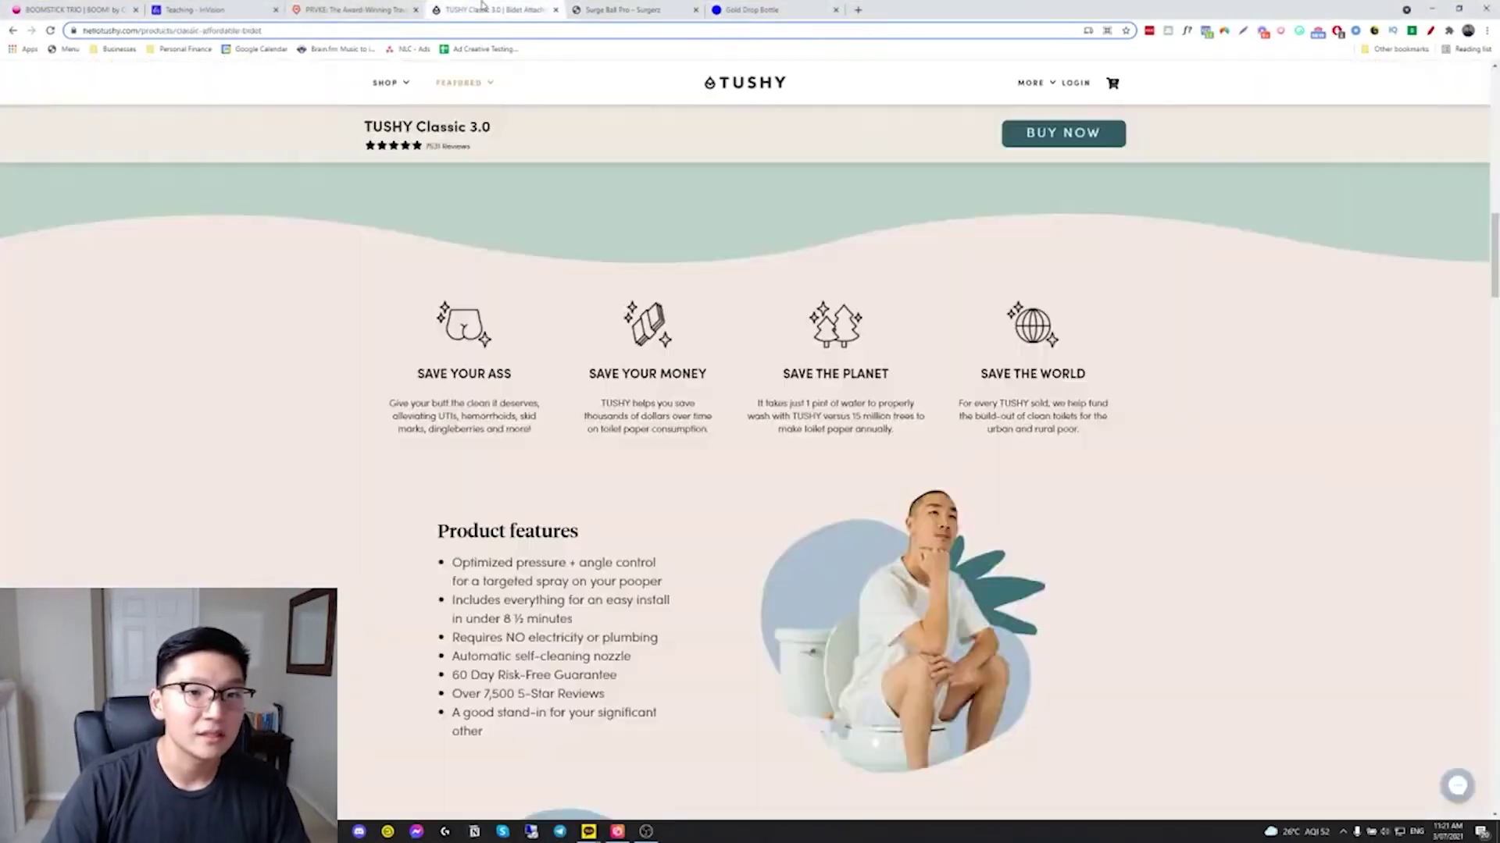
left_click(740, 8)
left_click(234, 6)
- Replace the "Hours of family fun" text with the captured benefits list under the Buy 1 heading
left_click(416, 349)
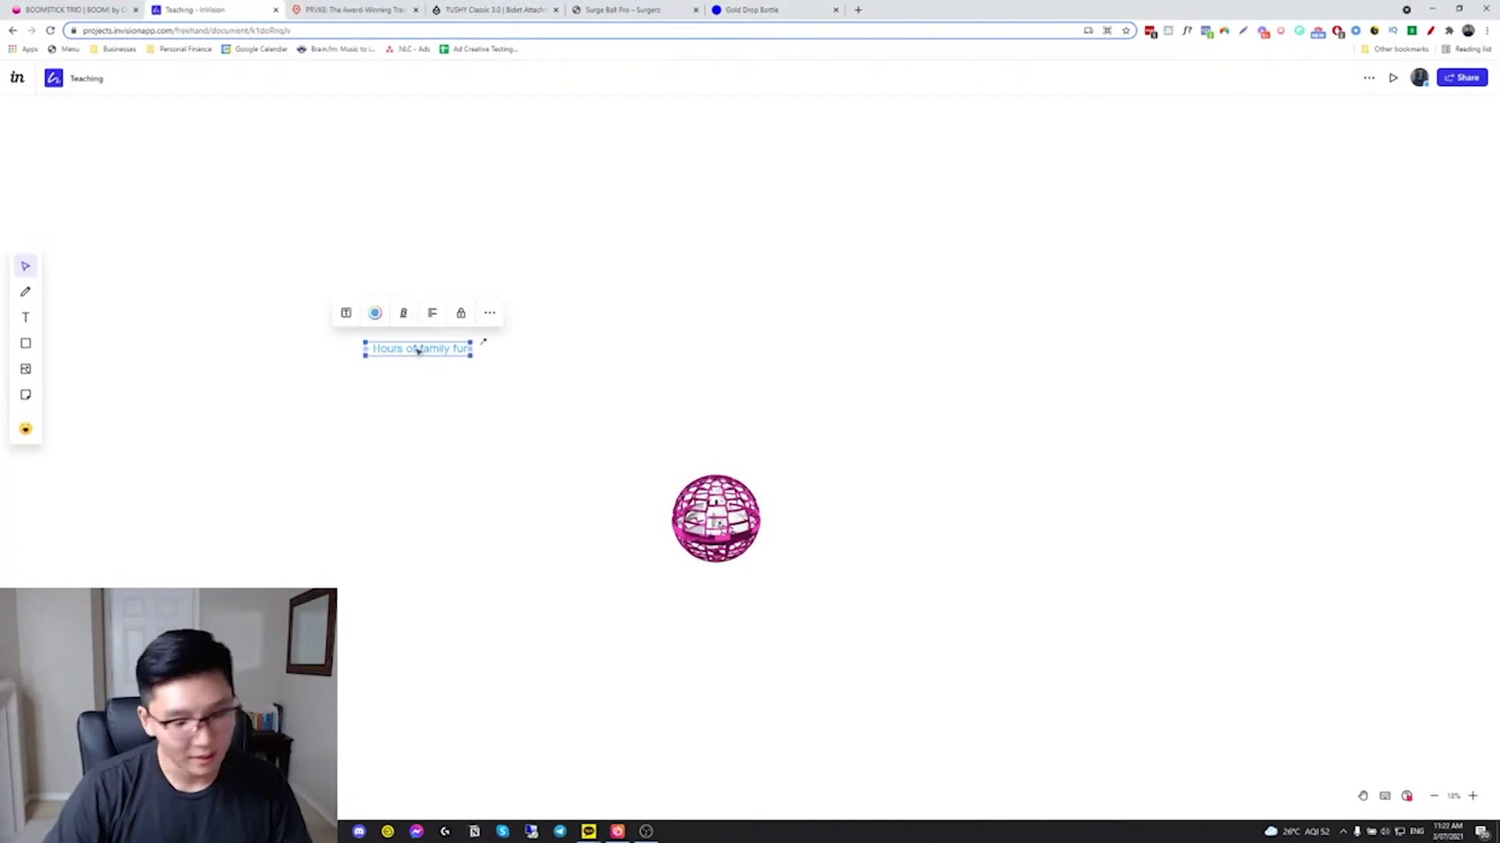
key("Delete")
key("ctrl+v")
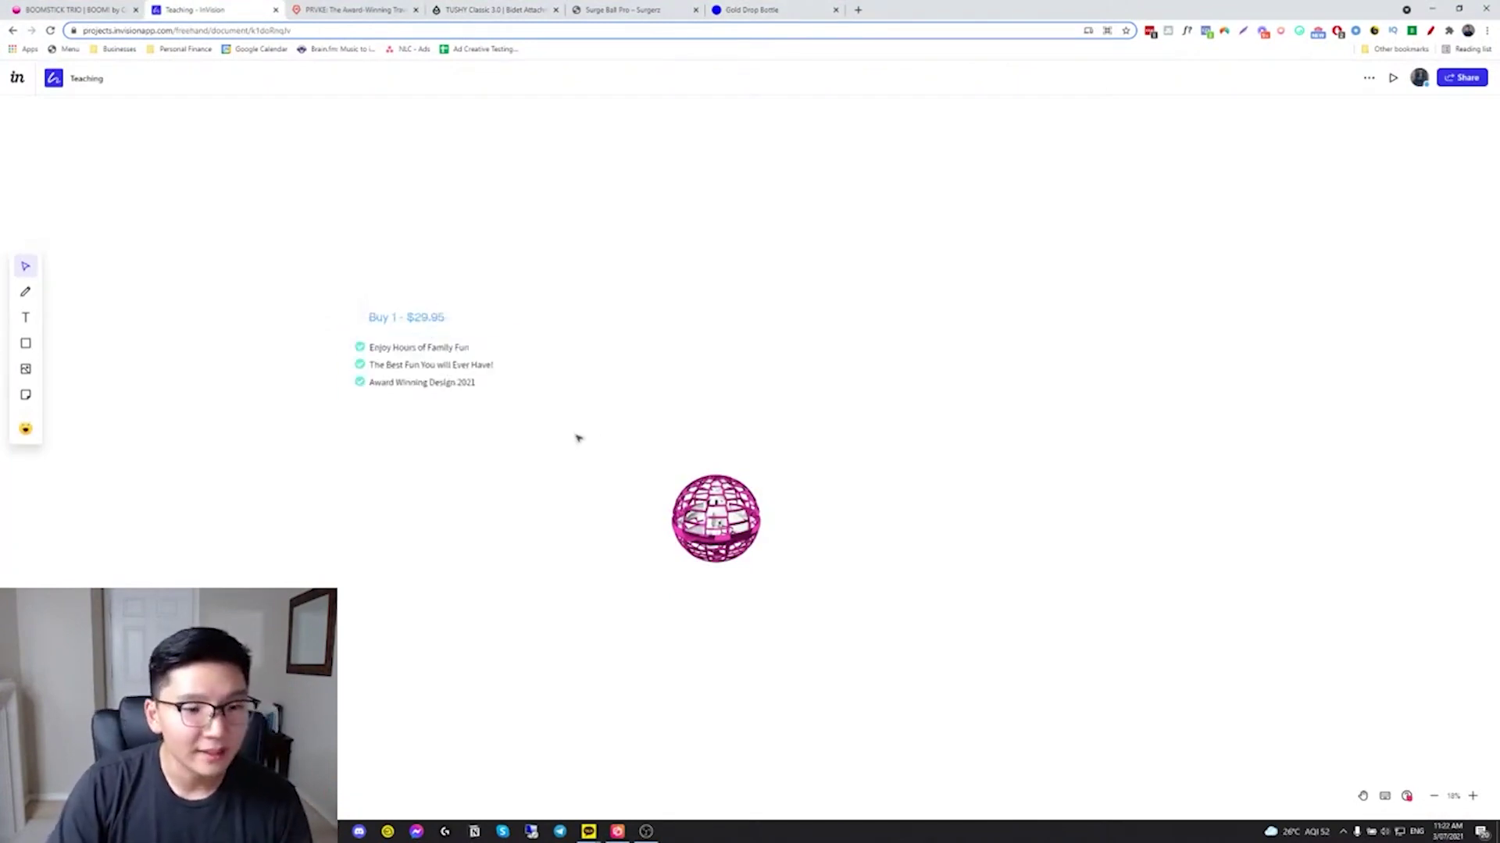
- Move the pink ball picture beneath the benefits list and enlarge it to about the list's width
left_click_drag(703, 519, 403, 469)
left_click_drag(476, 519, 527, 564)
left_click(591, 532)
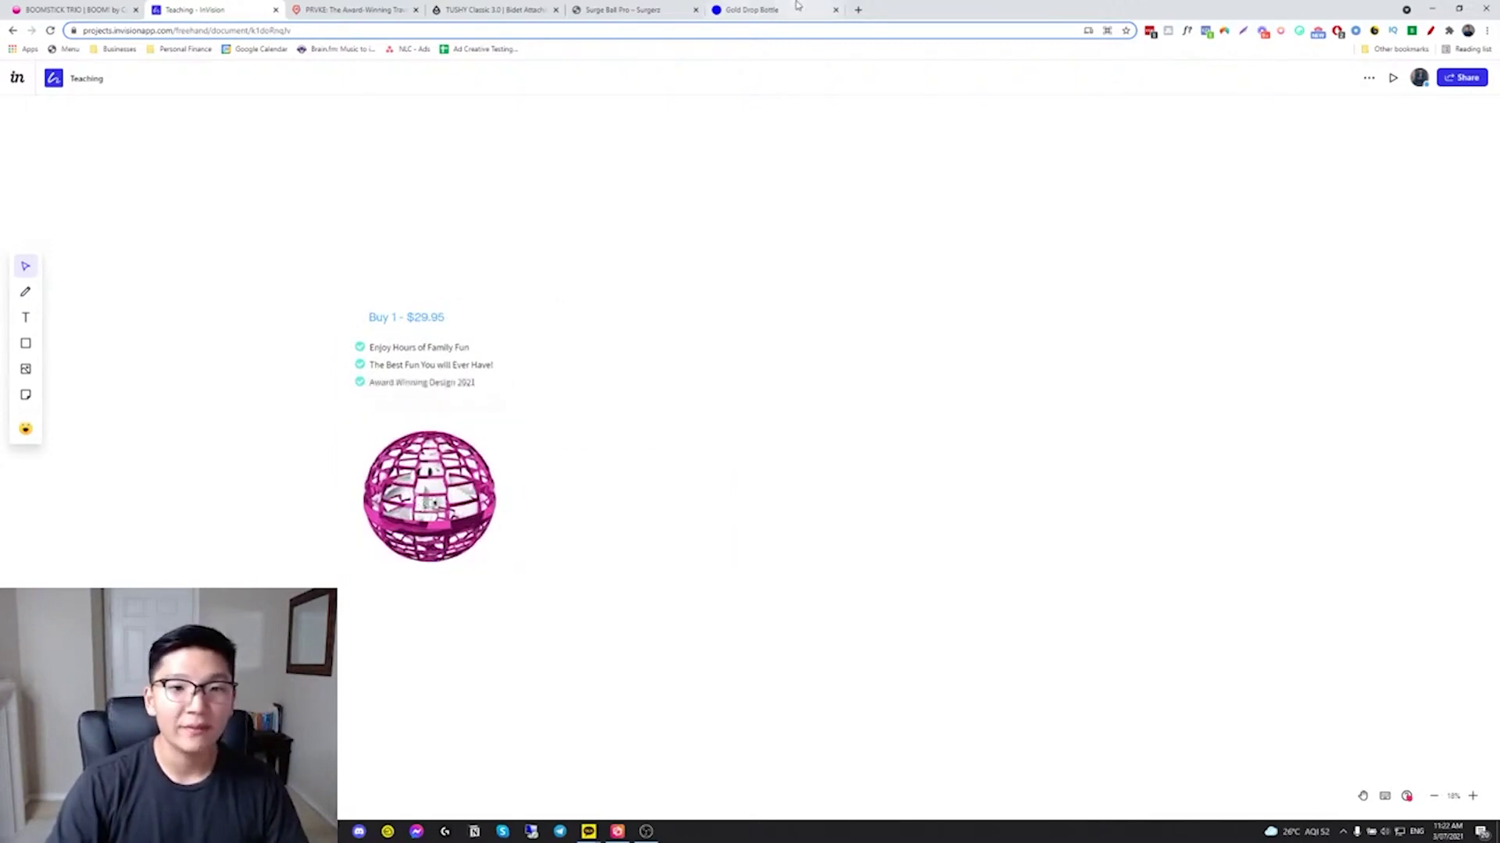
- Capture the Surgerz page's Add To Cart button with its security note, paste it below the ball and enlarge it
left_click(623, 9)
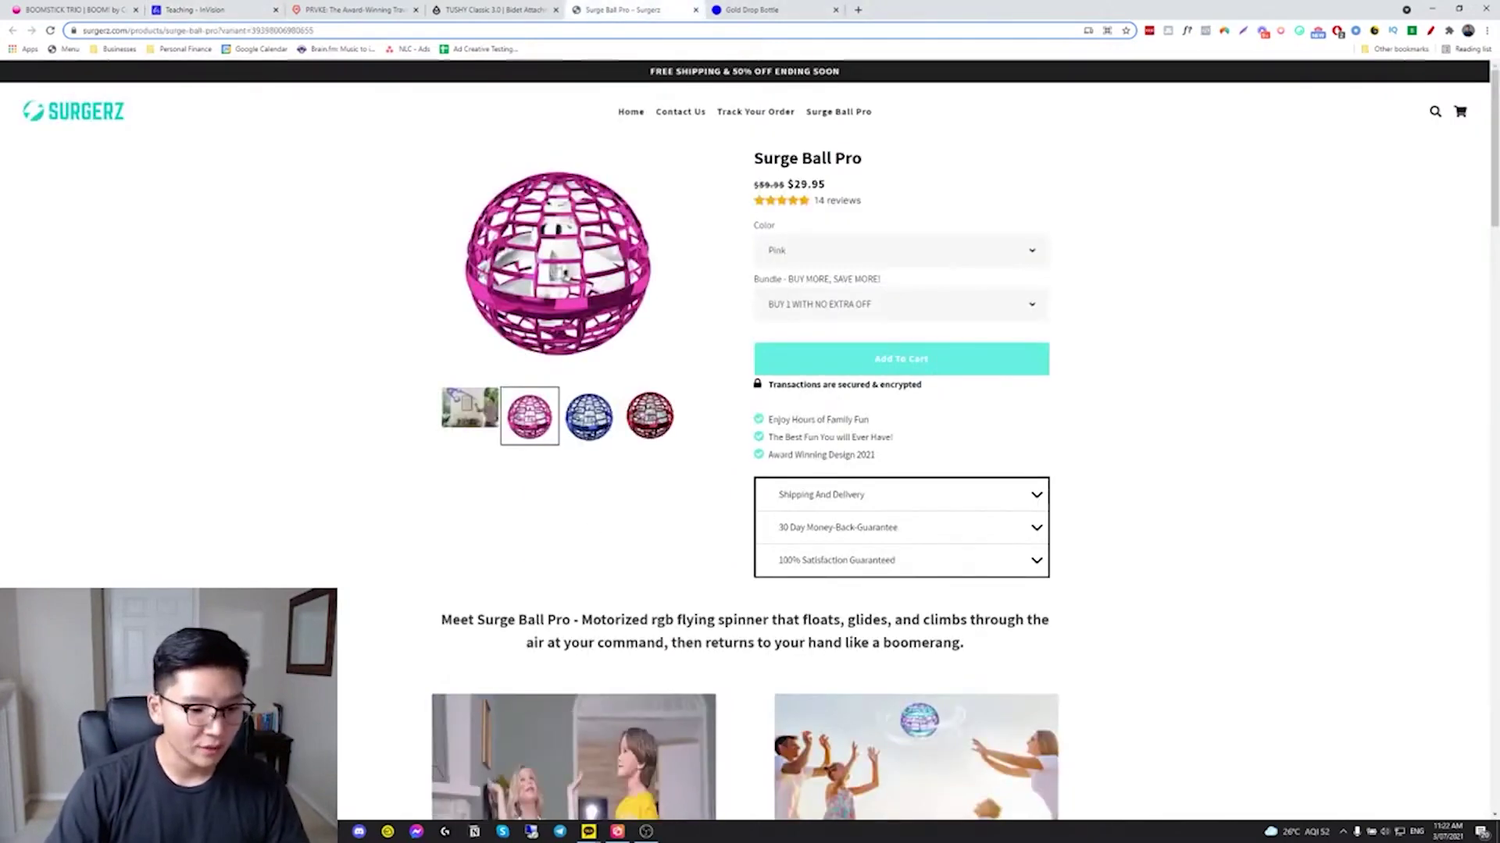
key("alt+Tab")
left_click(700, 339)
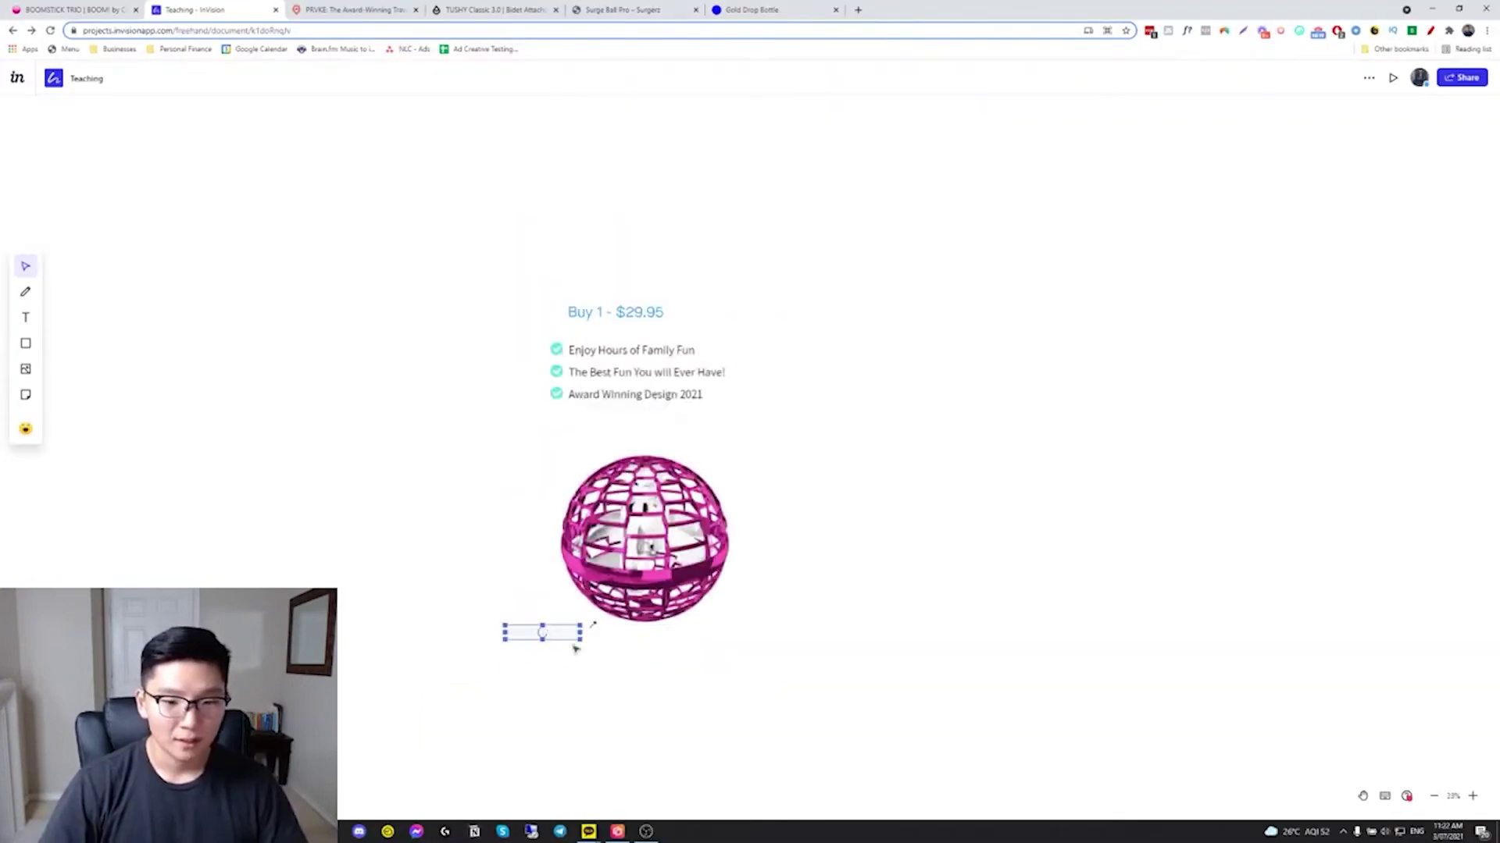
left_click_drag(574, 648, 816, 719)
left_click_drag(703, 660, 677, 687)
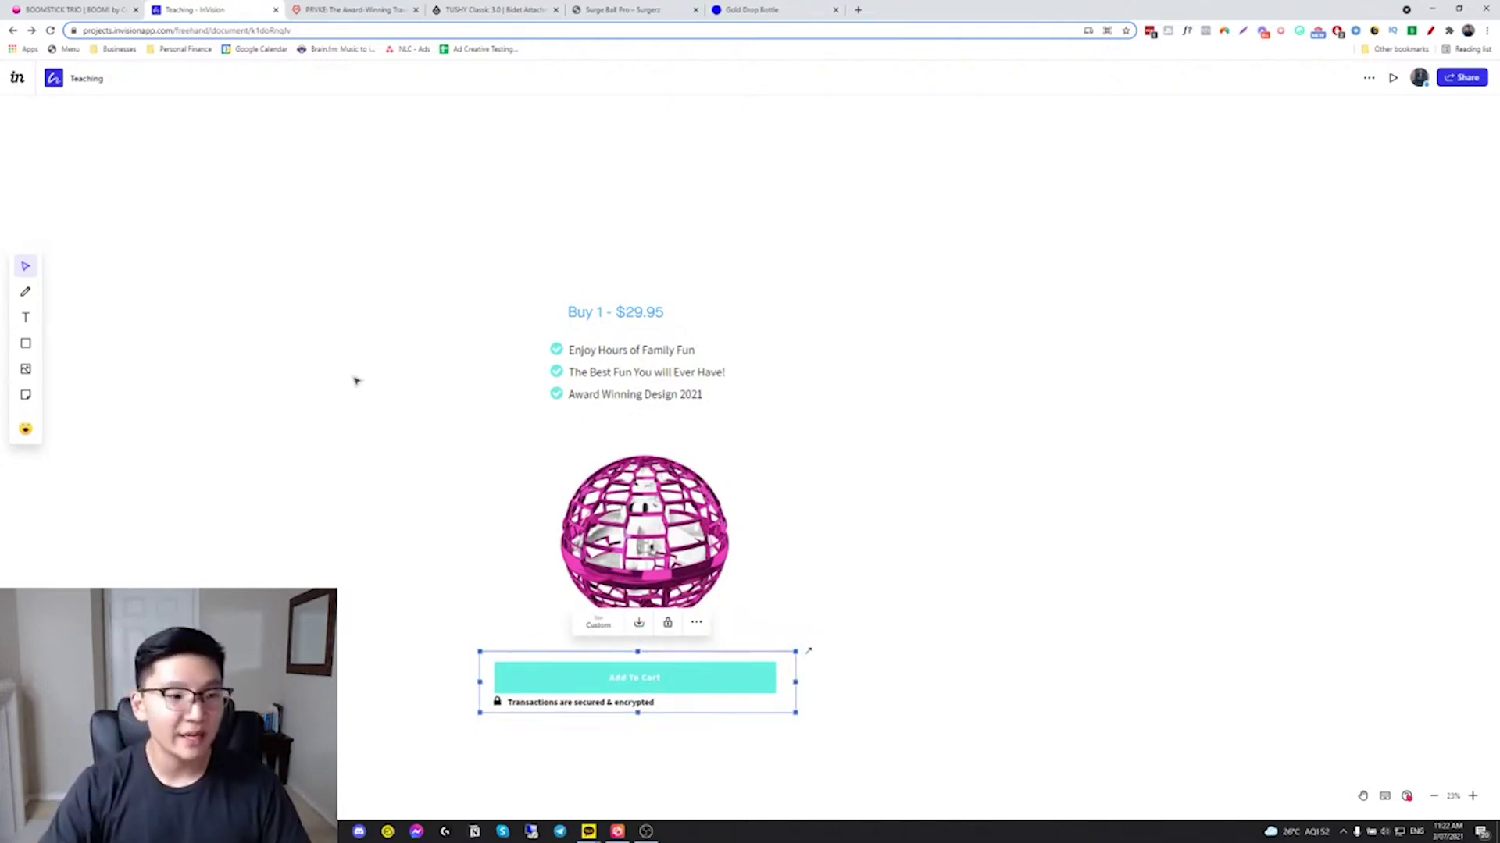
- Draw a rectangle around the Buy 1 card and a wide one extending over the blank space beside it
scroll(418, 426, "up", 5)
scroll(419, 425, "down", 3)
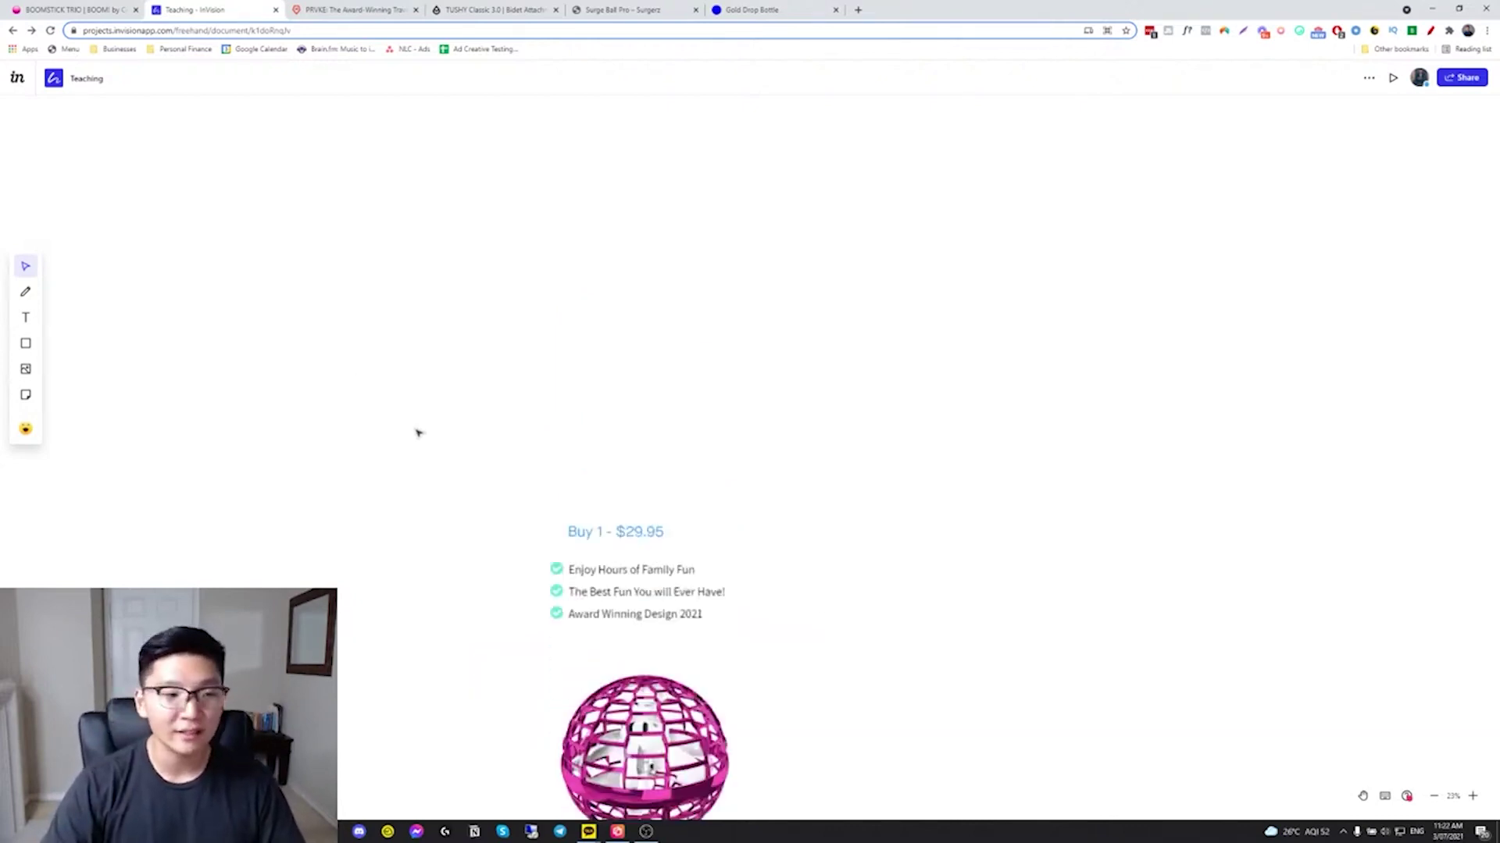
left_click(26, 343)
scroll(326, 424, "up", 3)
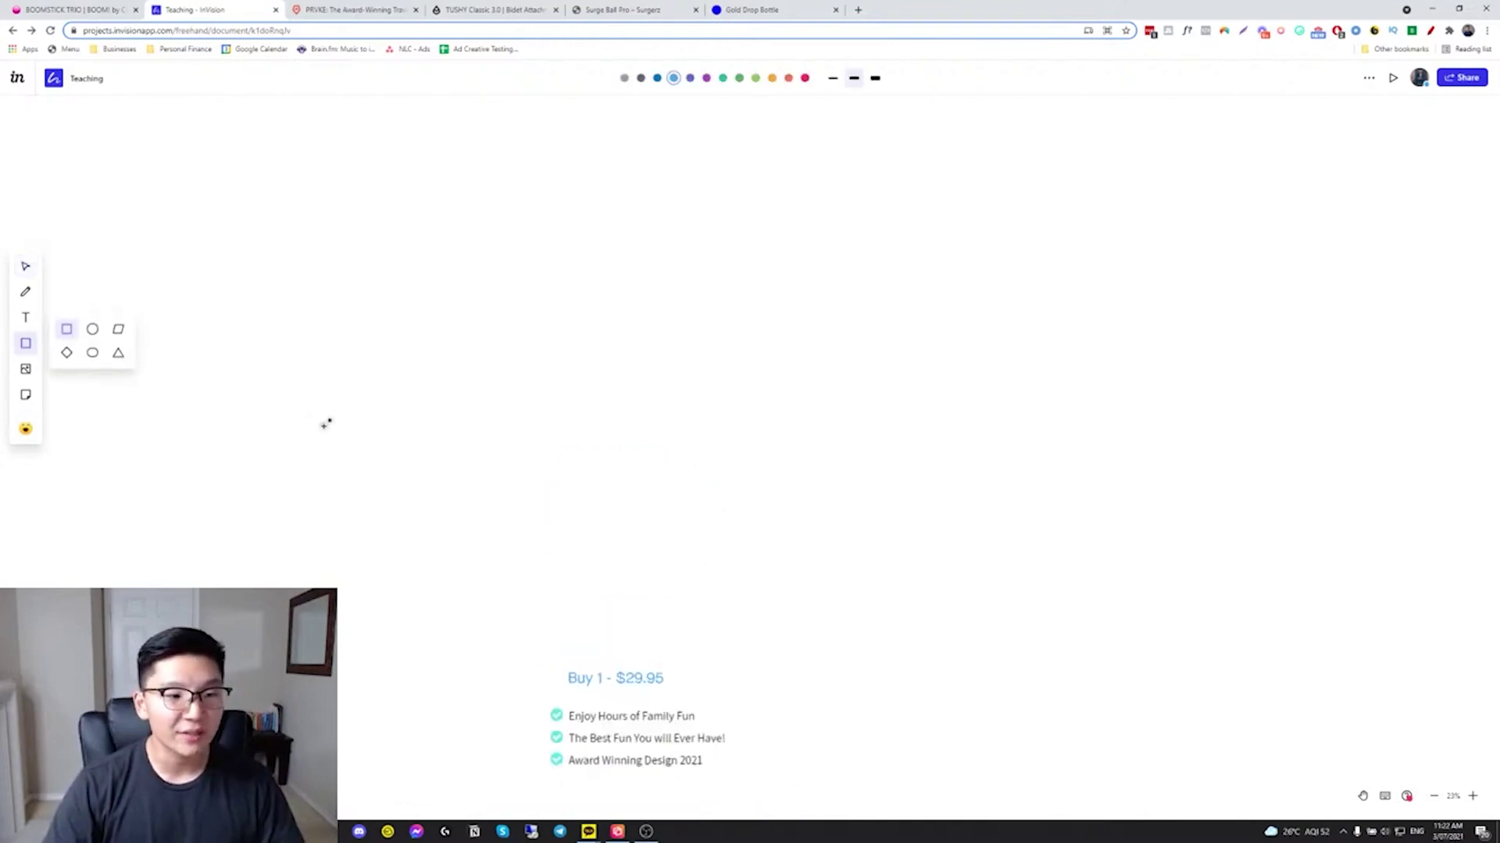
scroll(546, 491, "down", 5)
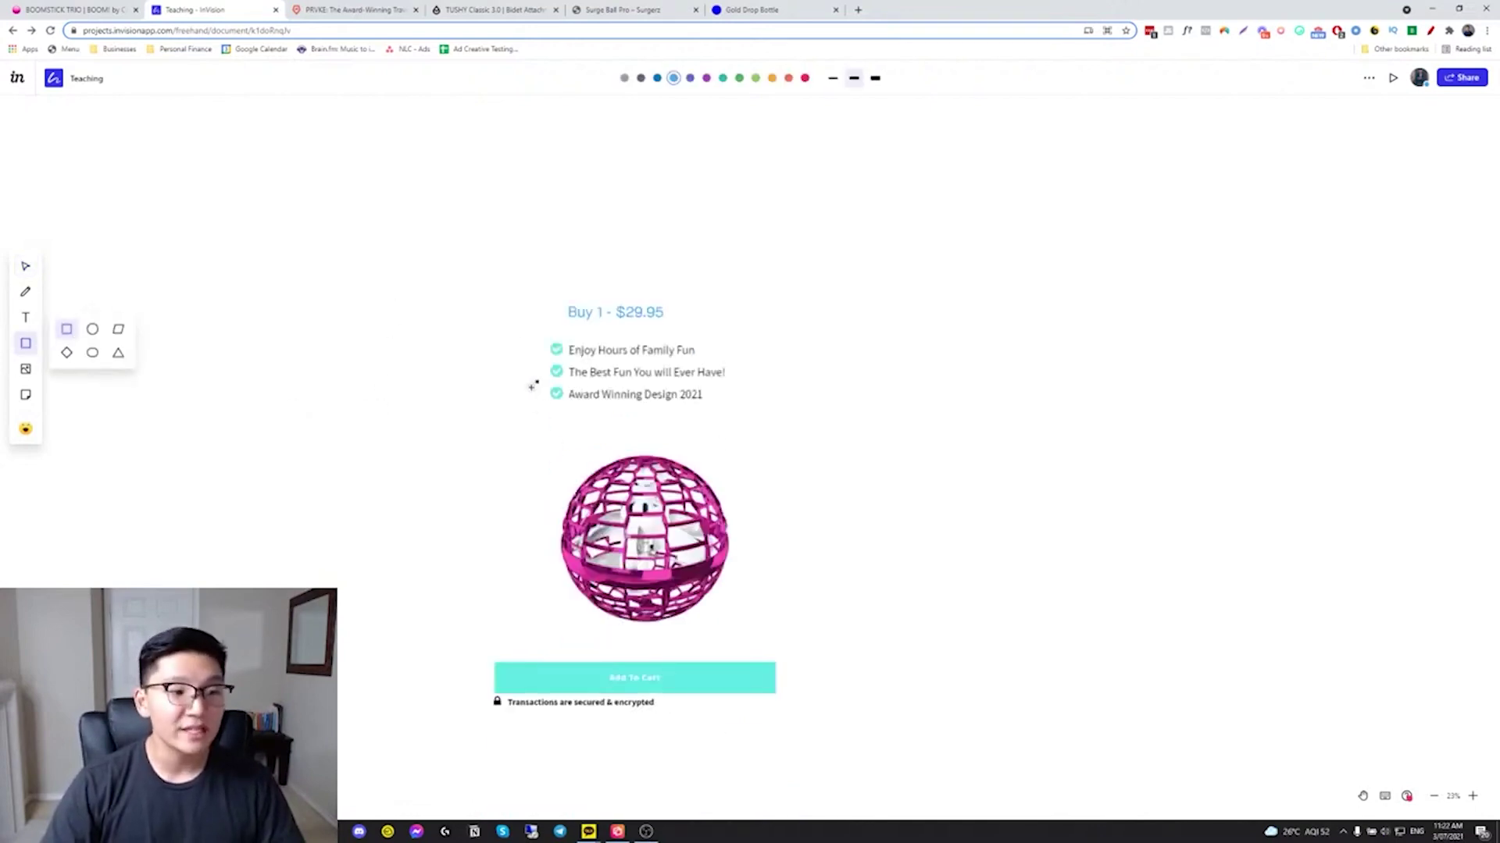
left_click_drag(428, 267, 1349, 732)
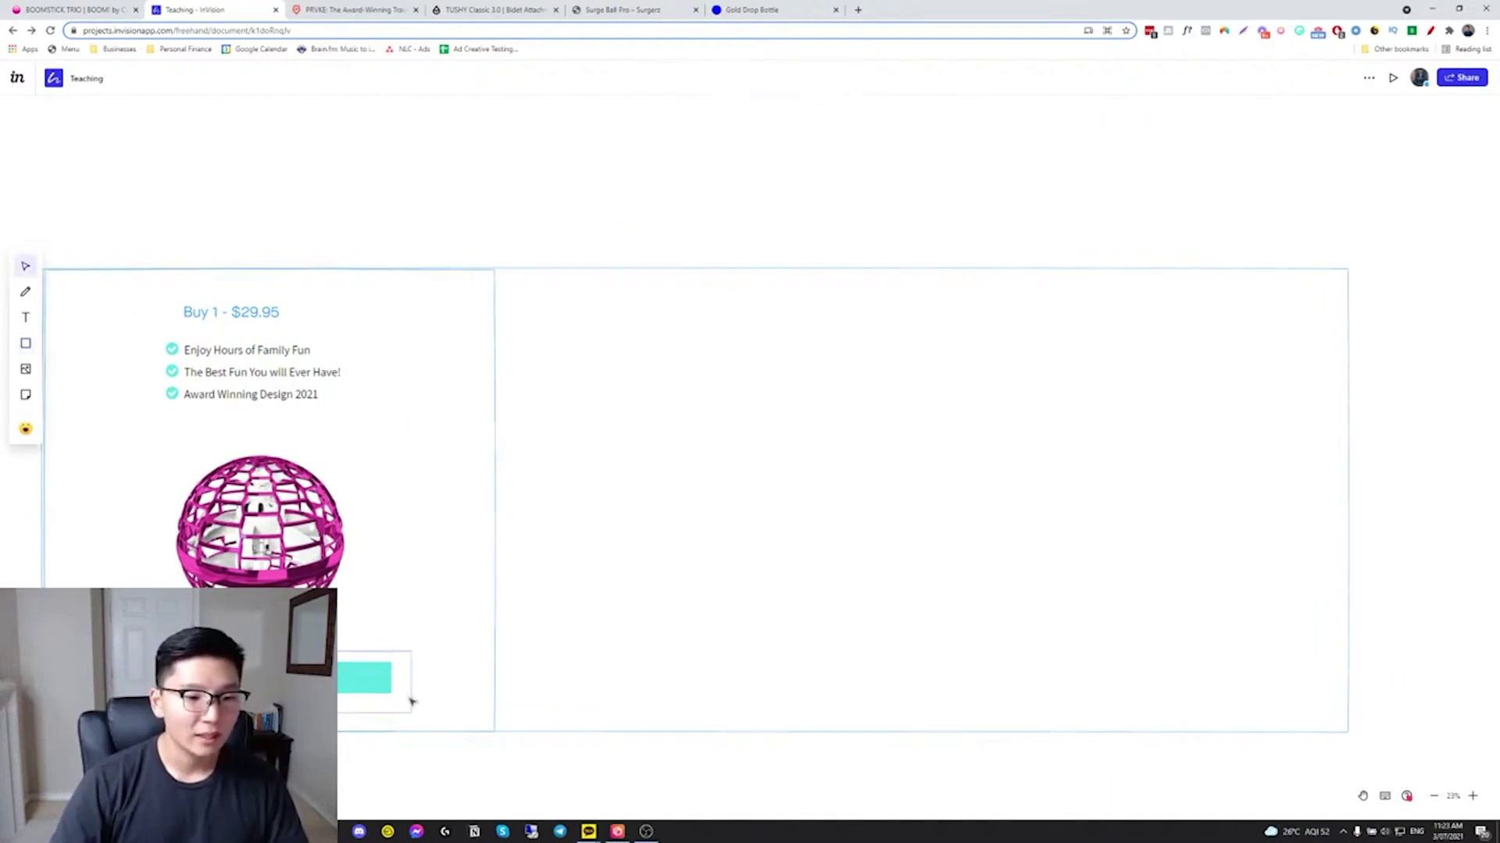
- Duplicate the Buy 1 card's contents into the blank area of the frame and change the copy's heading to Buy 2
left_click(410, 697)
left_click_drag(452, 719, 94, 300)
key("ctrl+c")
key("ctrl+v")
left_click_drag(666, 157, 647, 310)
key("BackSpace")
type("2")
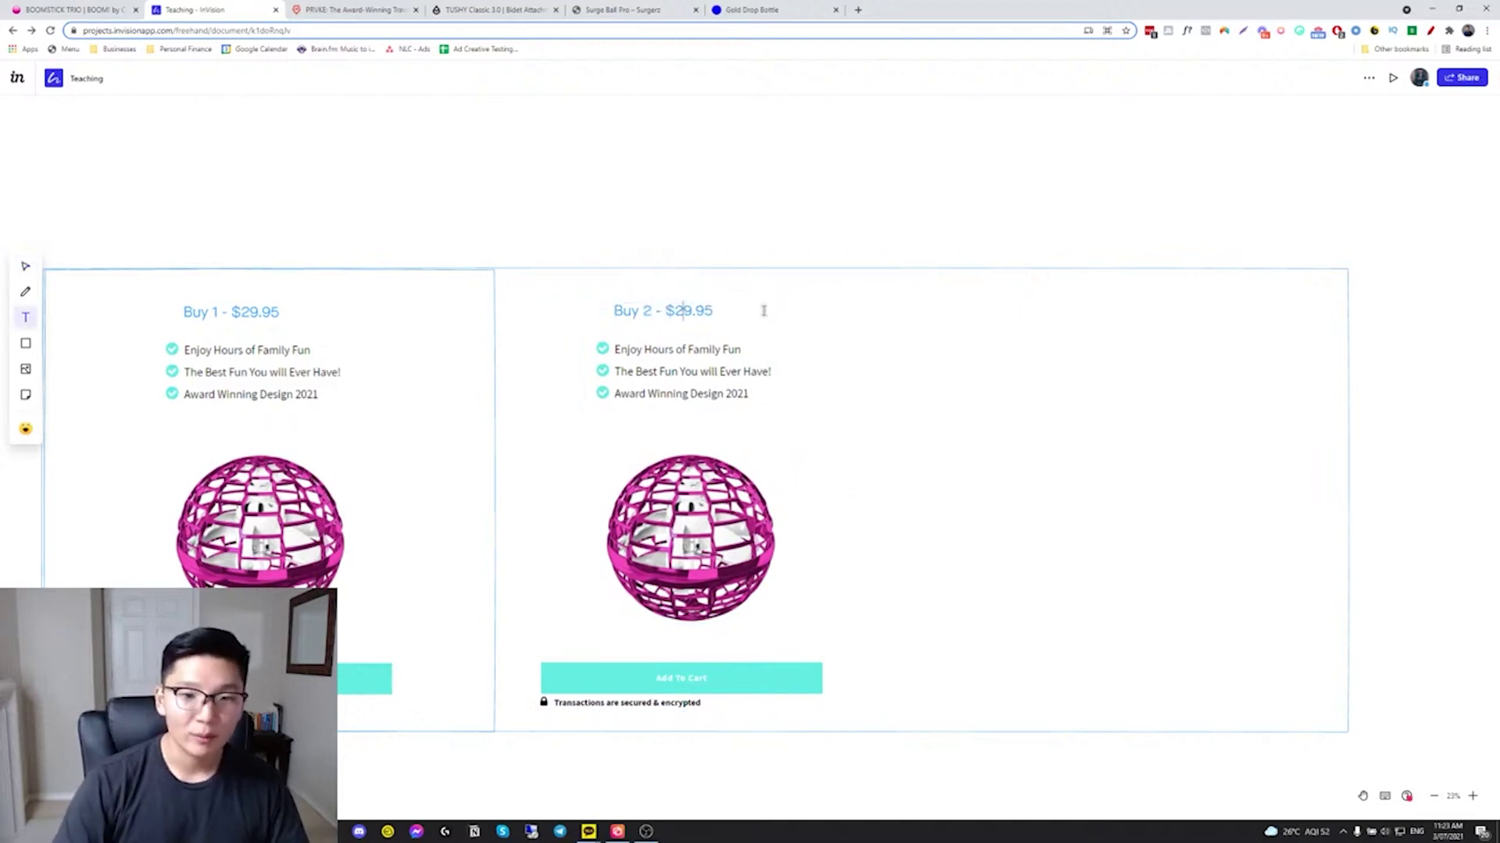
- Move the whole Buy 2 card to the far end of the wide frame, leaving the middle column empty
left_click(831, 490)
left_click_drag(542, 291, 863, 703)
left_click_drag(742, 545, 1215, 535)
left_click(861, 446)
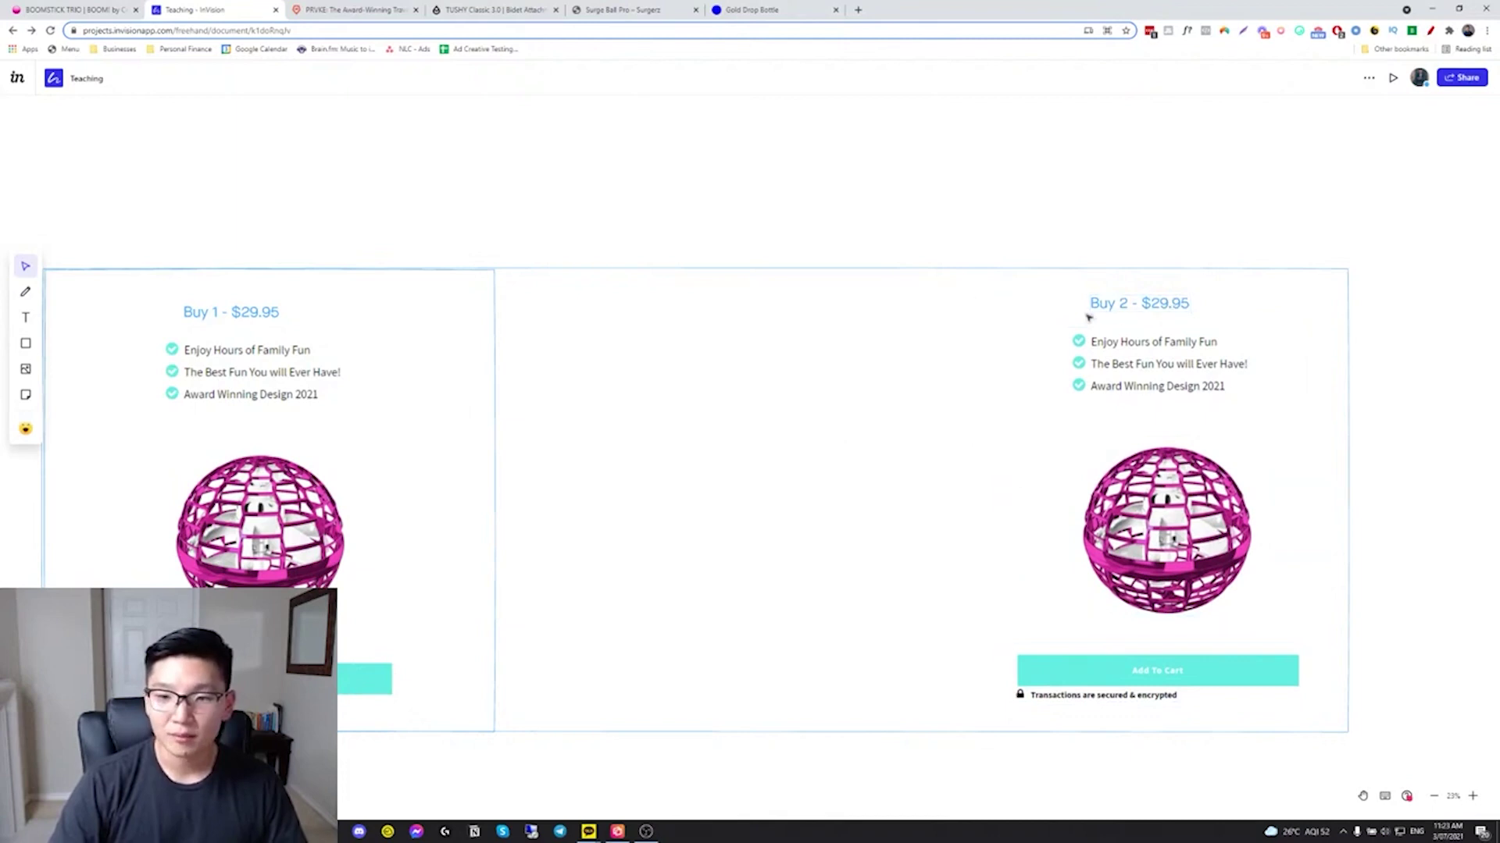
- Check the price of the "BUY 2 WITH EXTRA 5% OFF" bundle on the Surgerz product page
double_click(1170, 307)
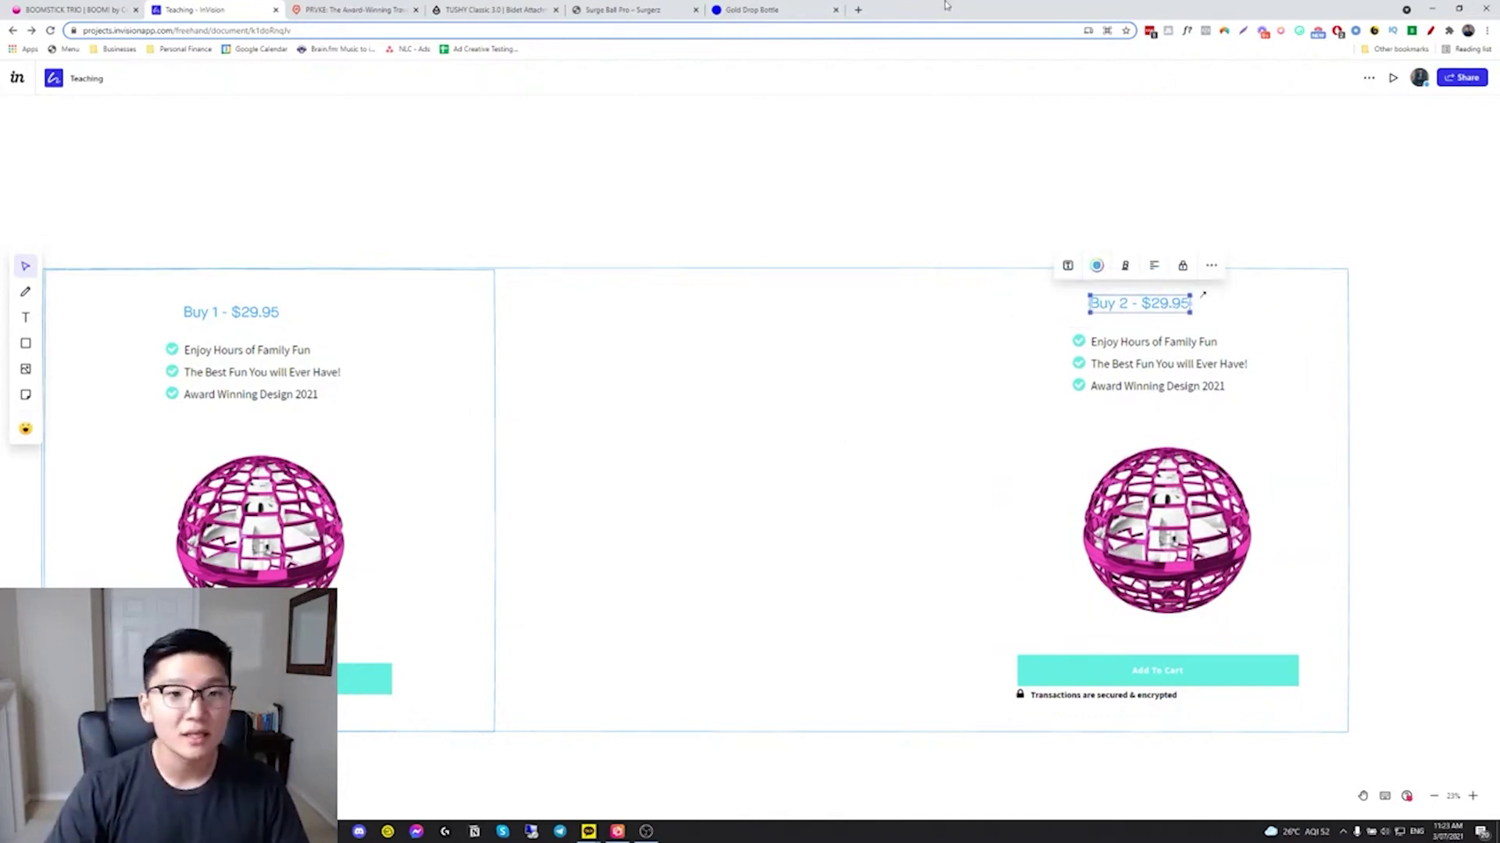
left_click(616, 9)
scroll(875, 399, "down", 10)
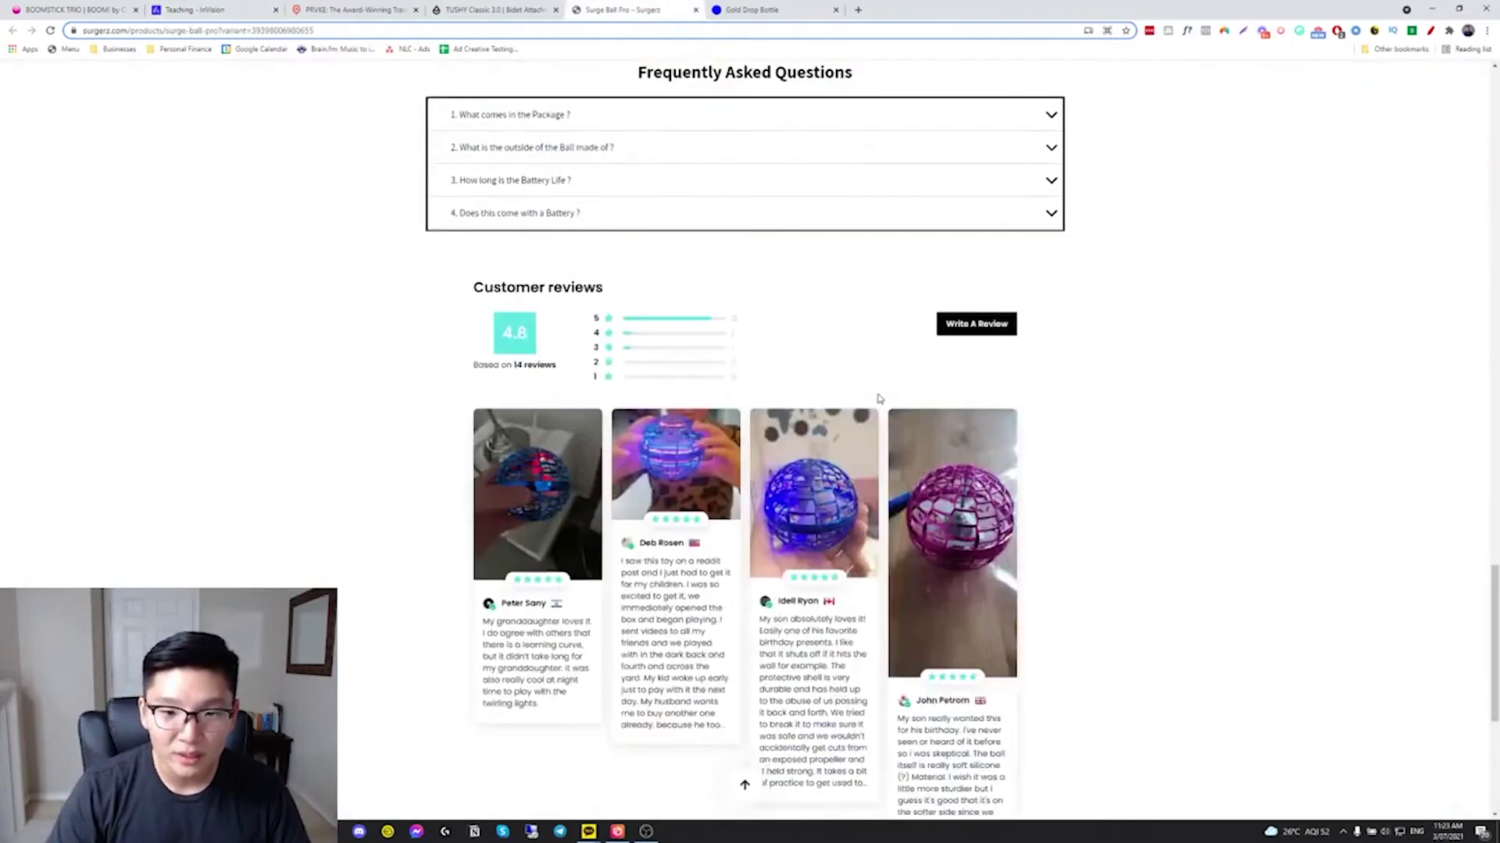
scroll(884, 419, "up", 3)
scroll(882, 422, "up", 3)
left_click(726, 432)
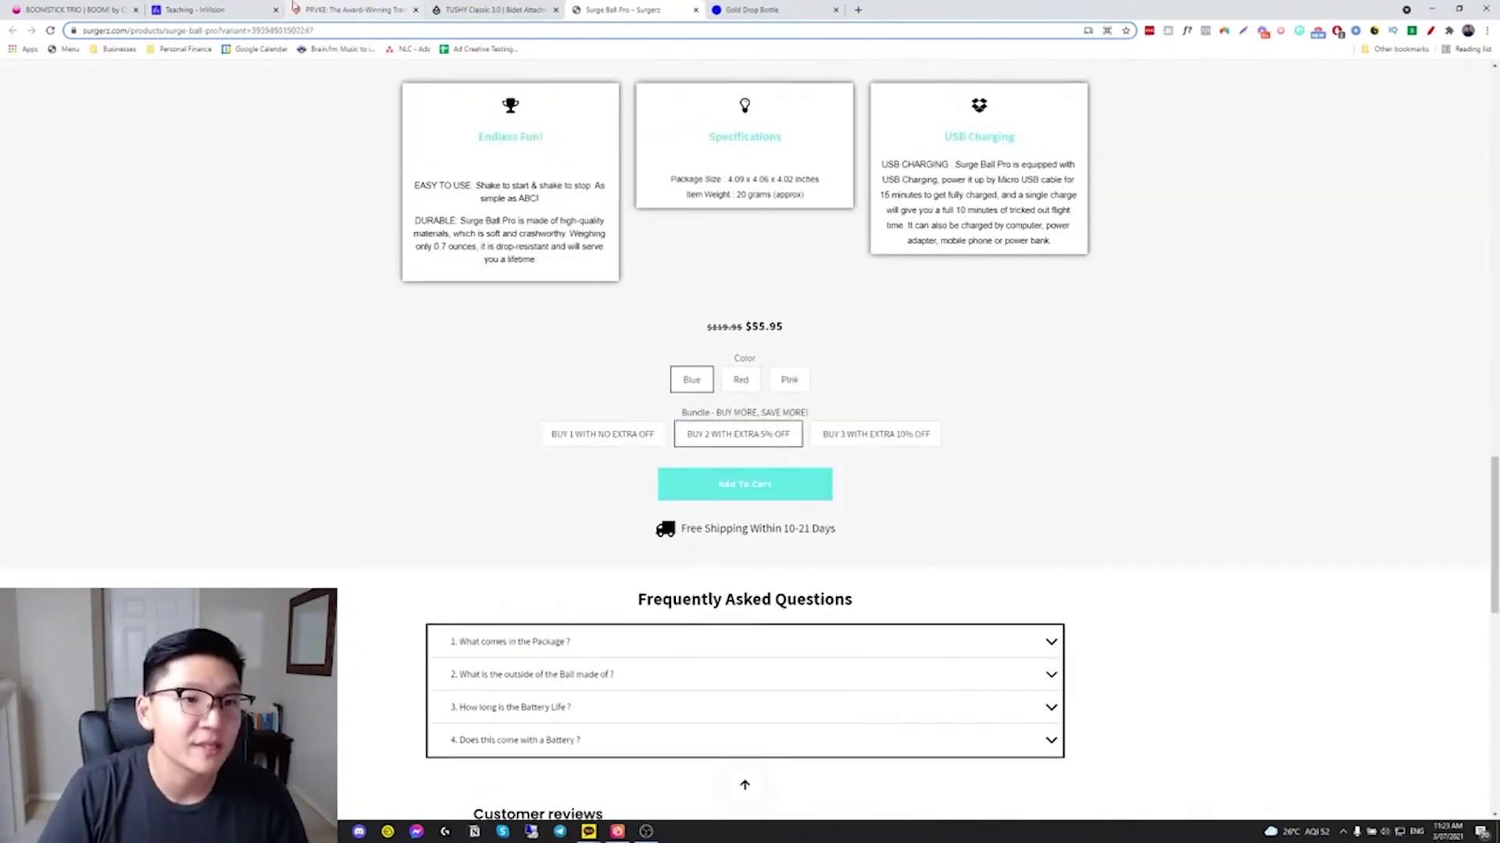
- Return to the Teaching whiteboard and multiply 29.95 by 2 in Calculator
left_click(207, 9)
key("XF86Calculator")
type("29")
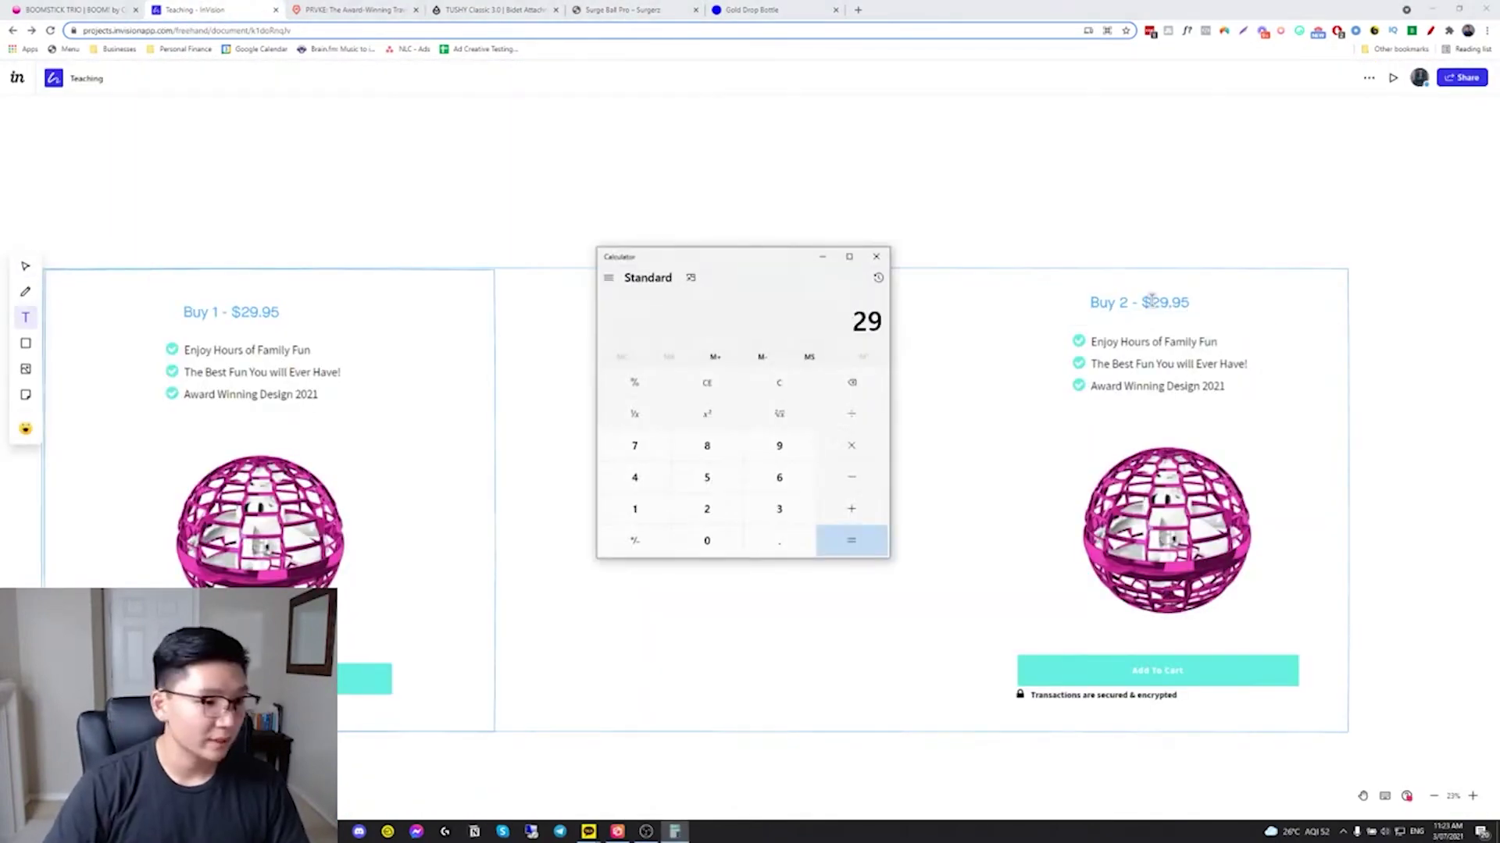
type(".95*2")
key("Return")
- Set the Buy 2 card's heading to "Buy 2 - $56.90" with "Pay only $28.45 each" on a second line
key("alt+Tab")
type("59")
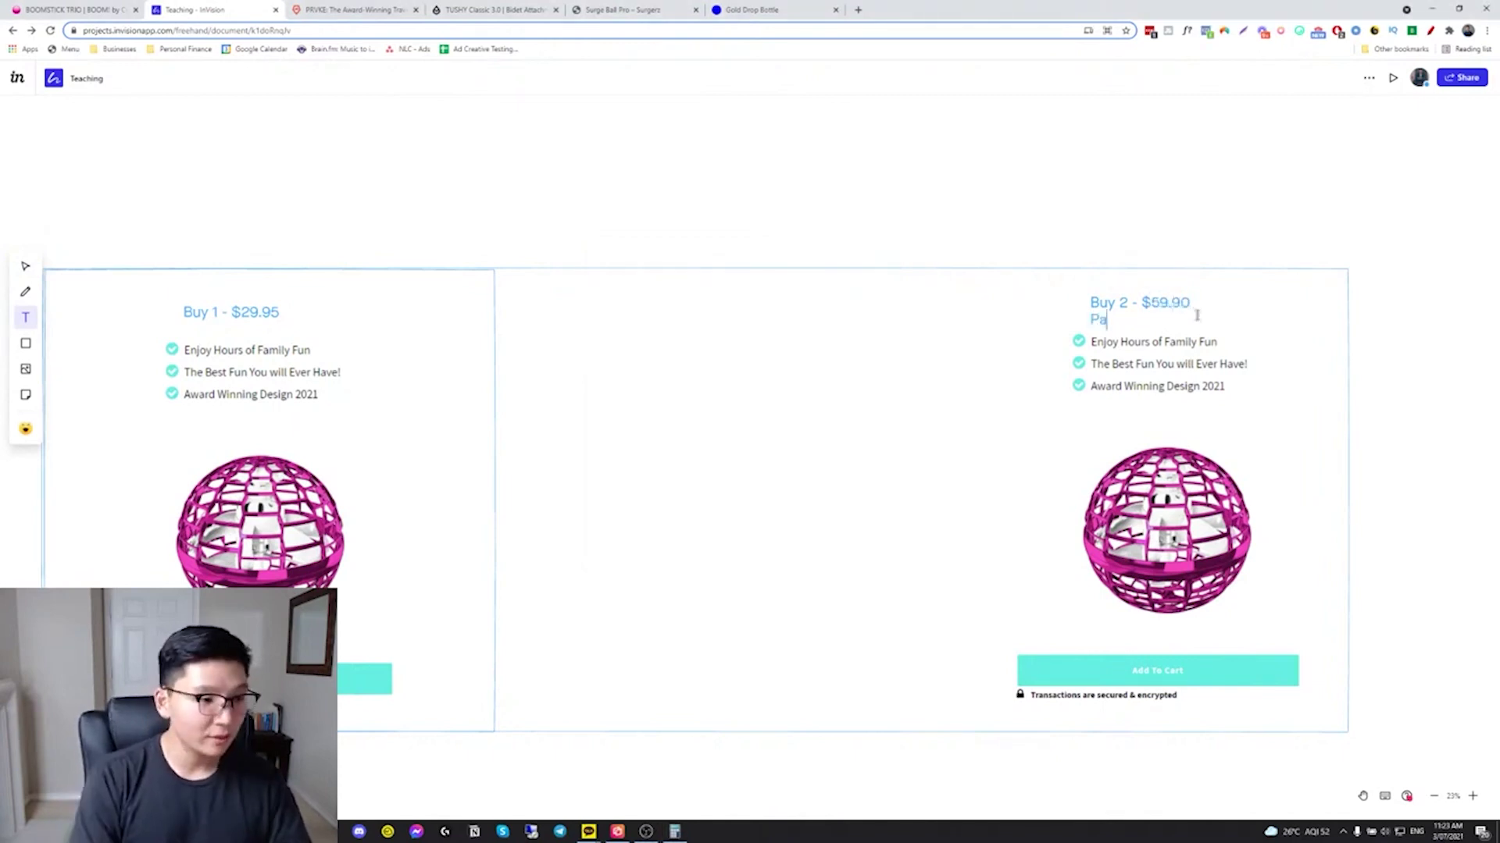
type("$28.45 each")
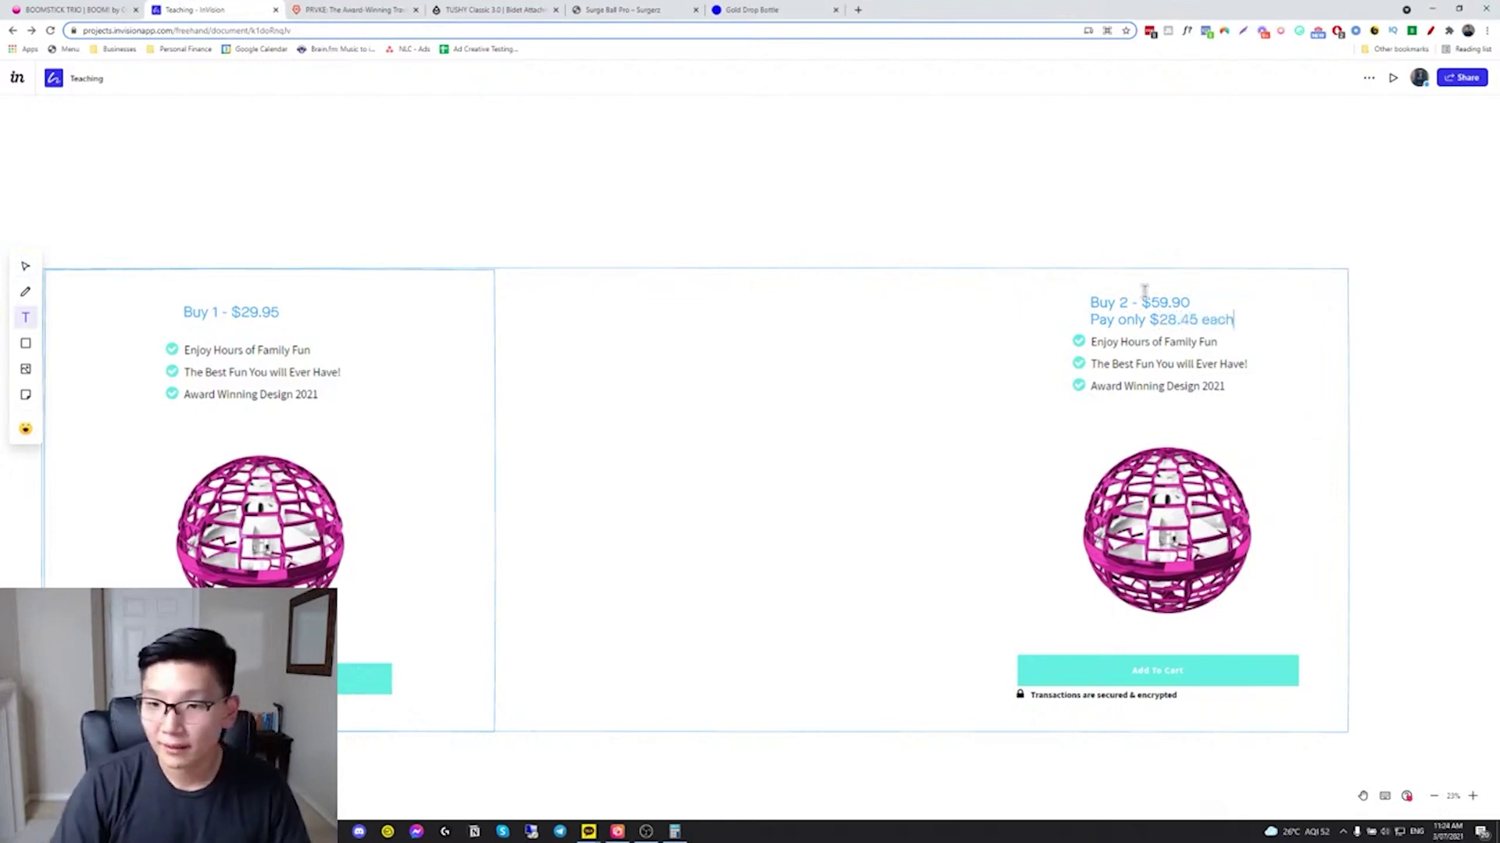
key("Escape")
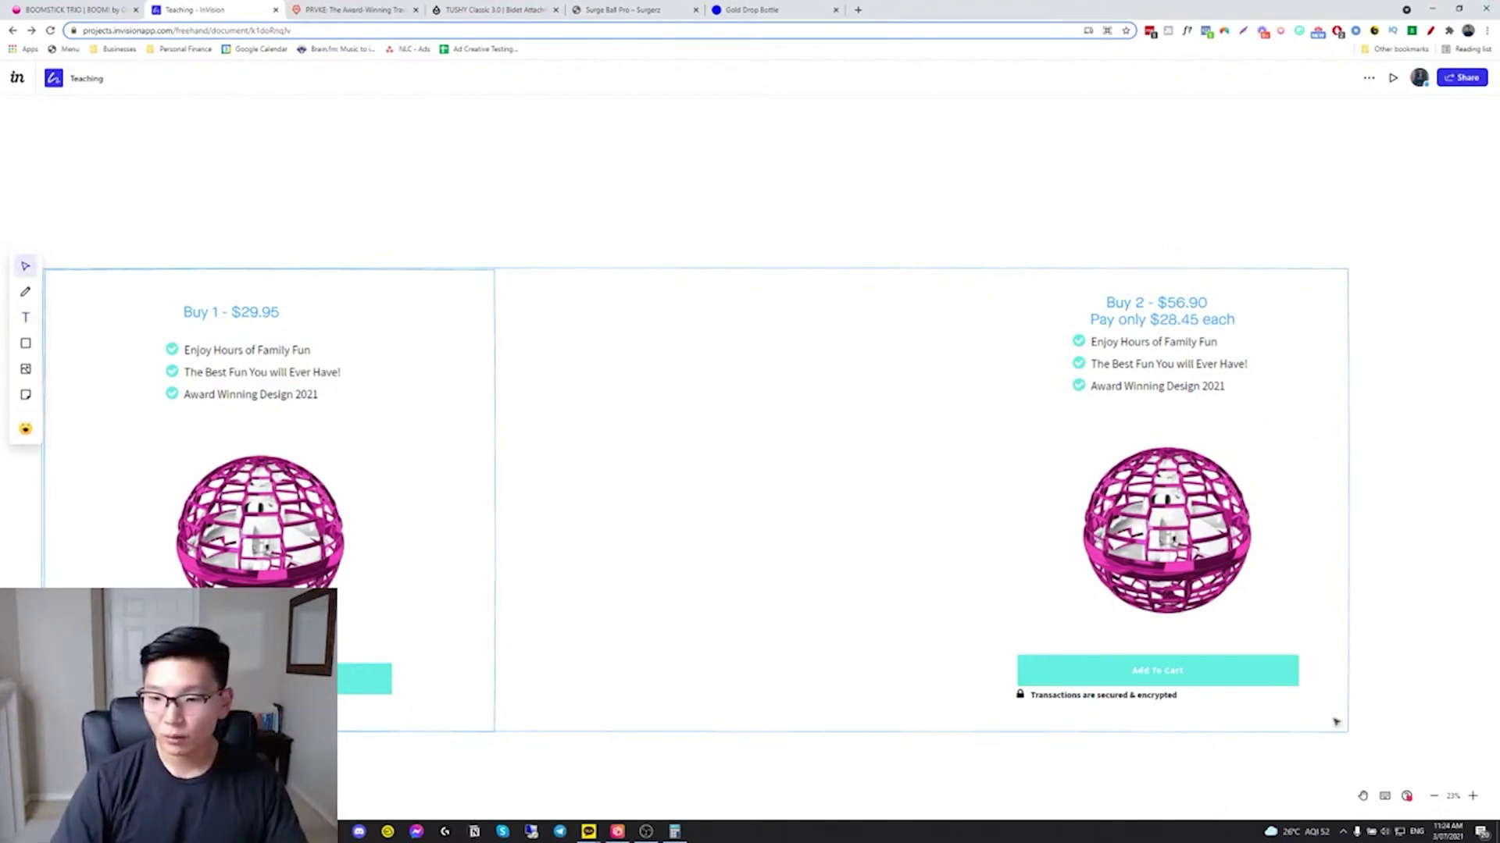
- Copy the complete Buy 2 card into the empty middle column of the frame
left_click_drag(1335, 722, 1006, 290)
left_click_drag(1175, 520, 753, 514)
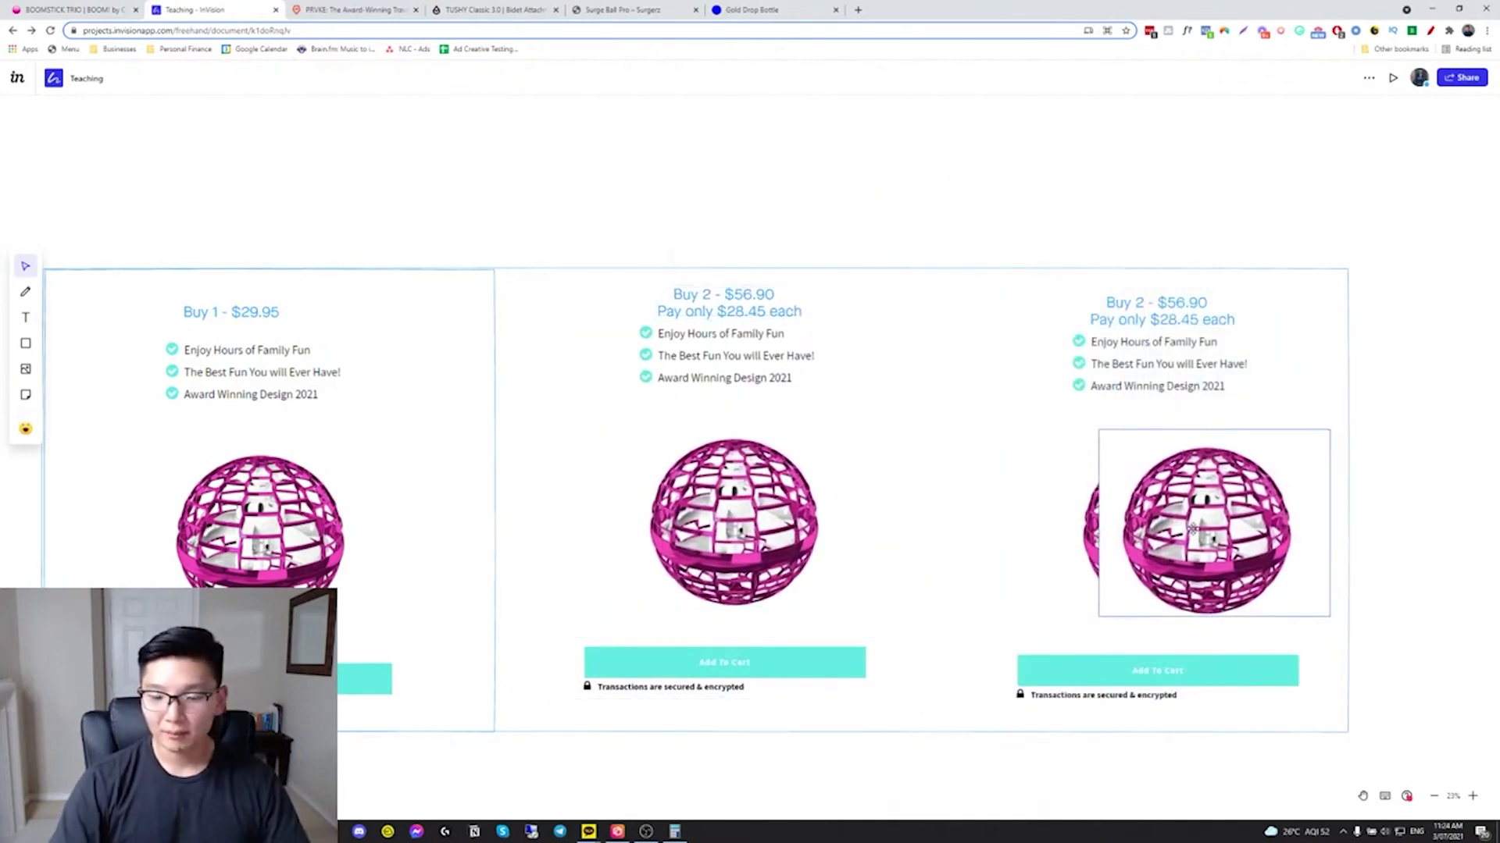
- Arrange two smaller pink balls side by side above the Add To Cart button in the outer Buy 2 card
left_click(1191, 528)
left_click_drag(1112, 530, 1013, 530)
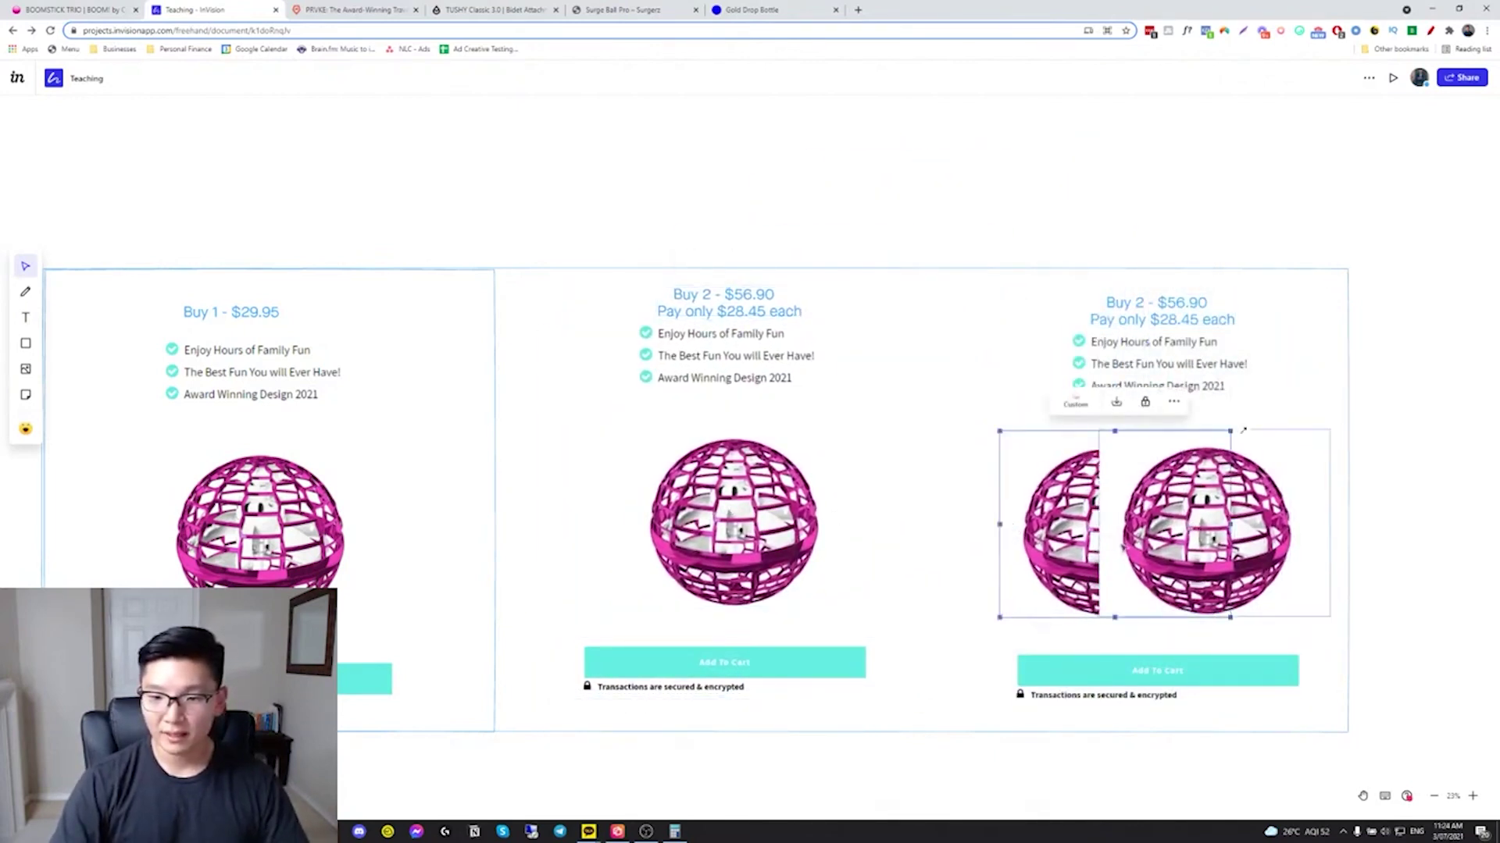
left_click_drag(1242, 430, 1101, 437)
left_click(1172, 531)
left_click_drag(1101, 617, 1195, 546)
left_click_drag(1085, 508, 1137, 585)
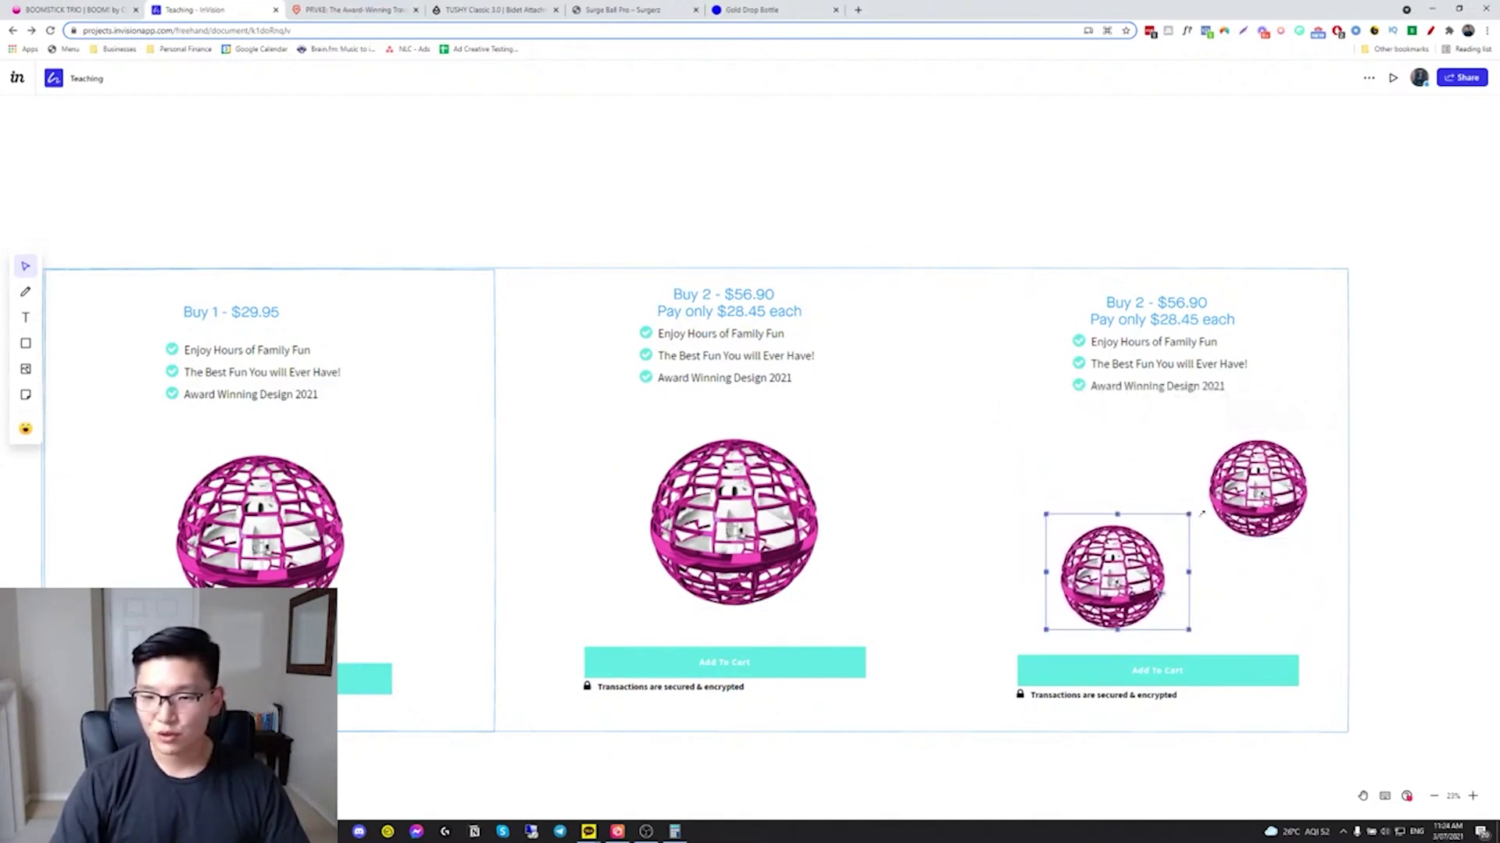
left_click_drag(1214, 512, 1193, 578)
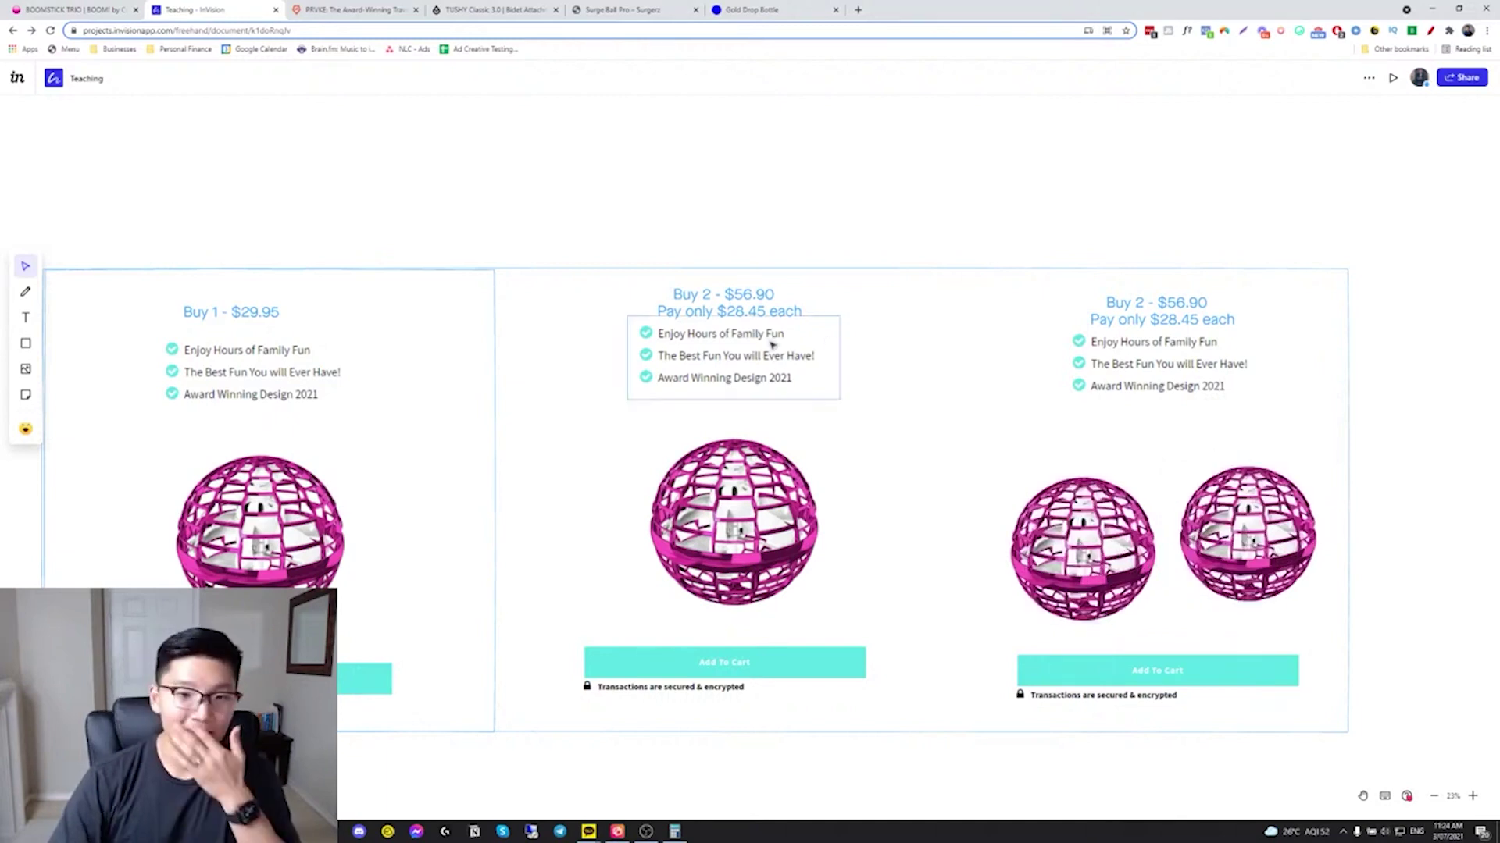
- Check the bundle offers on the Surgerz page and set the middle card's heading to "Buy 3 - $80.86 ONLY" and "Pay only $27 each"
left_click(710, 293)
left_click(711, 293)
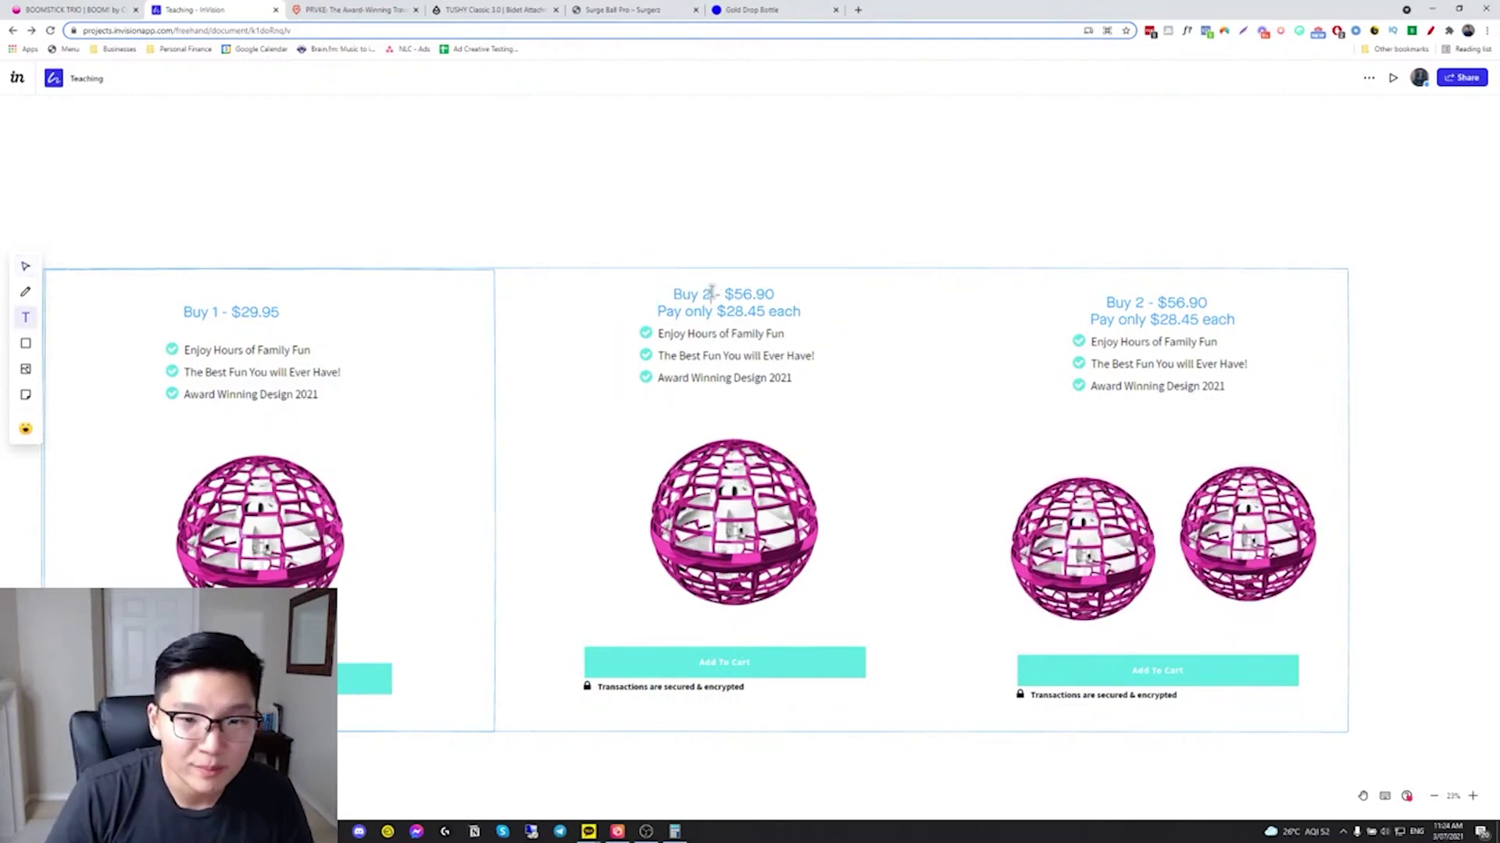
key("BackSpace")
type("3")
key("ctrl+5")
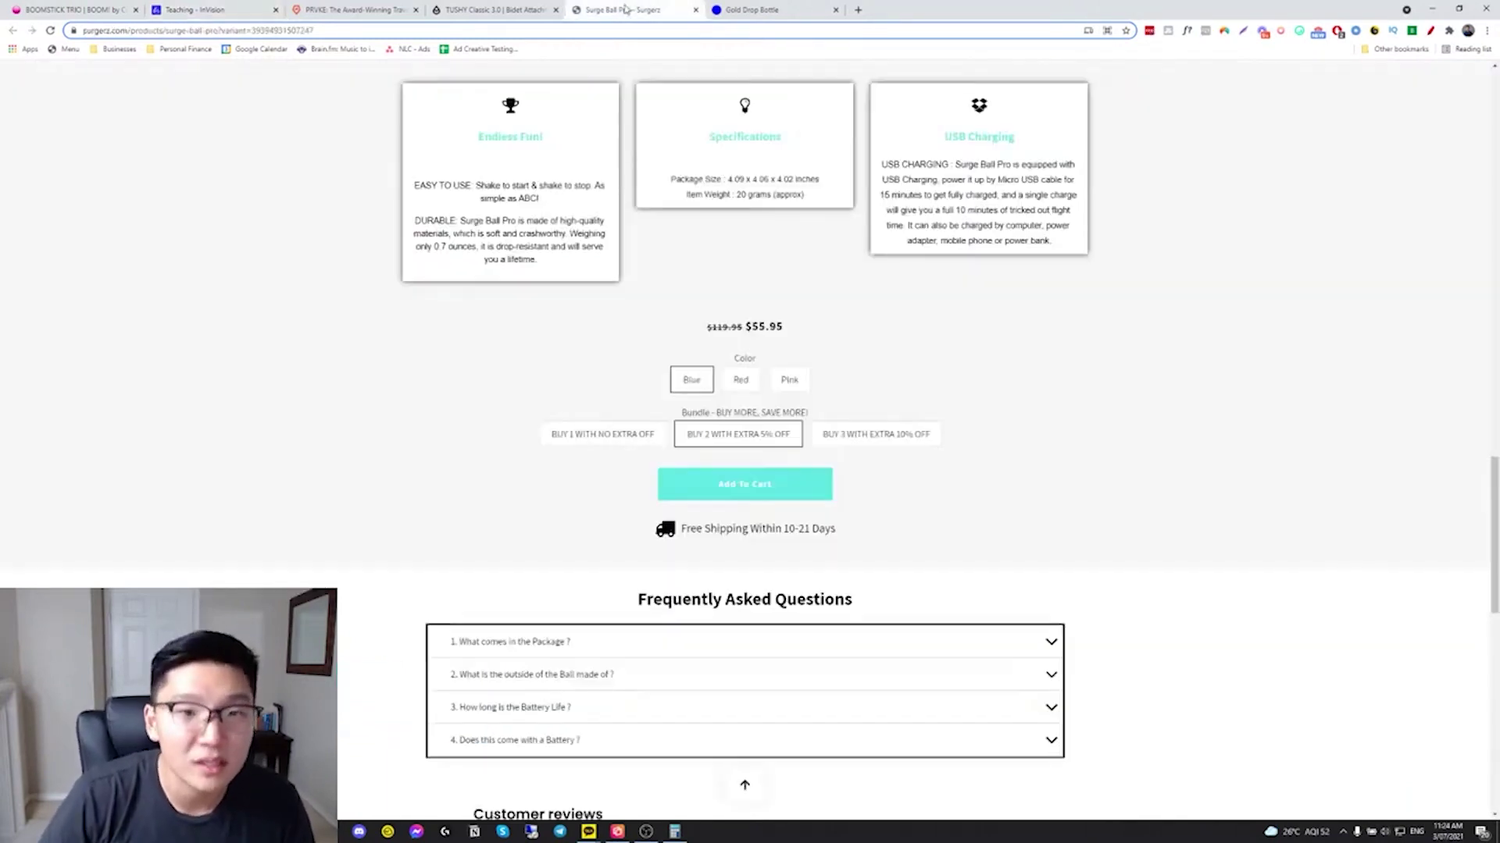
left_click(207, 18)
type("ONLY")
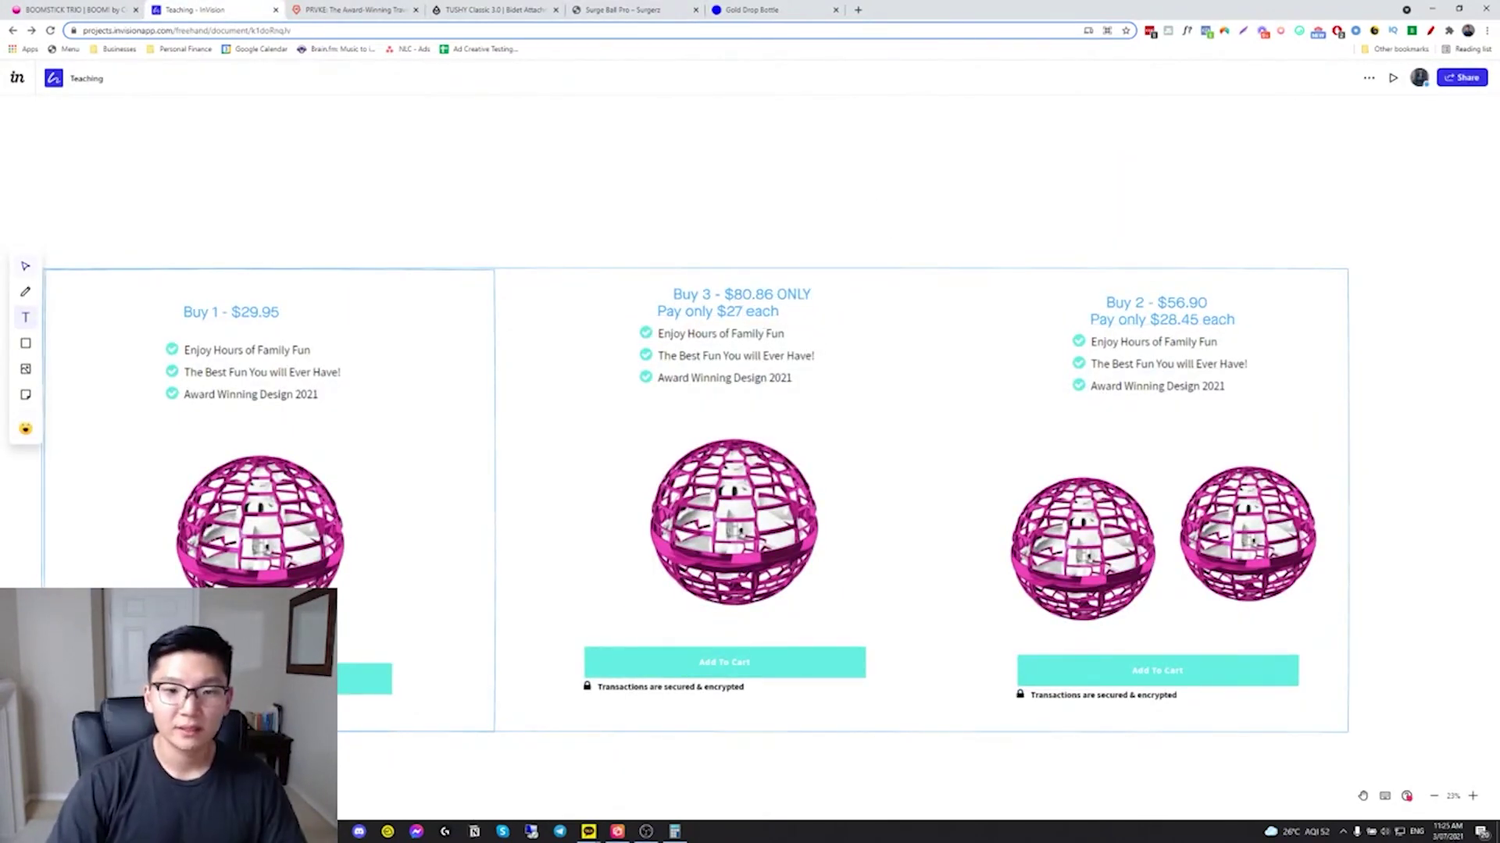
left_click(776, 309)
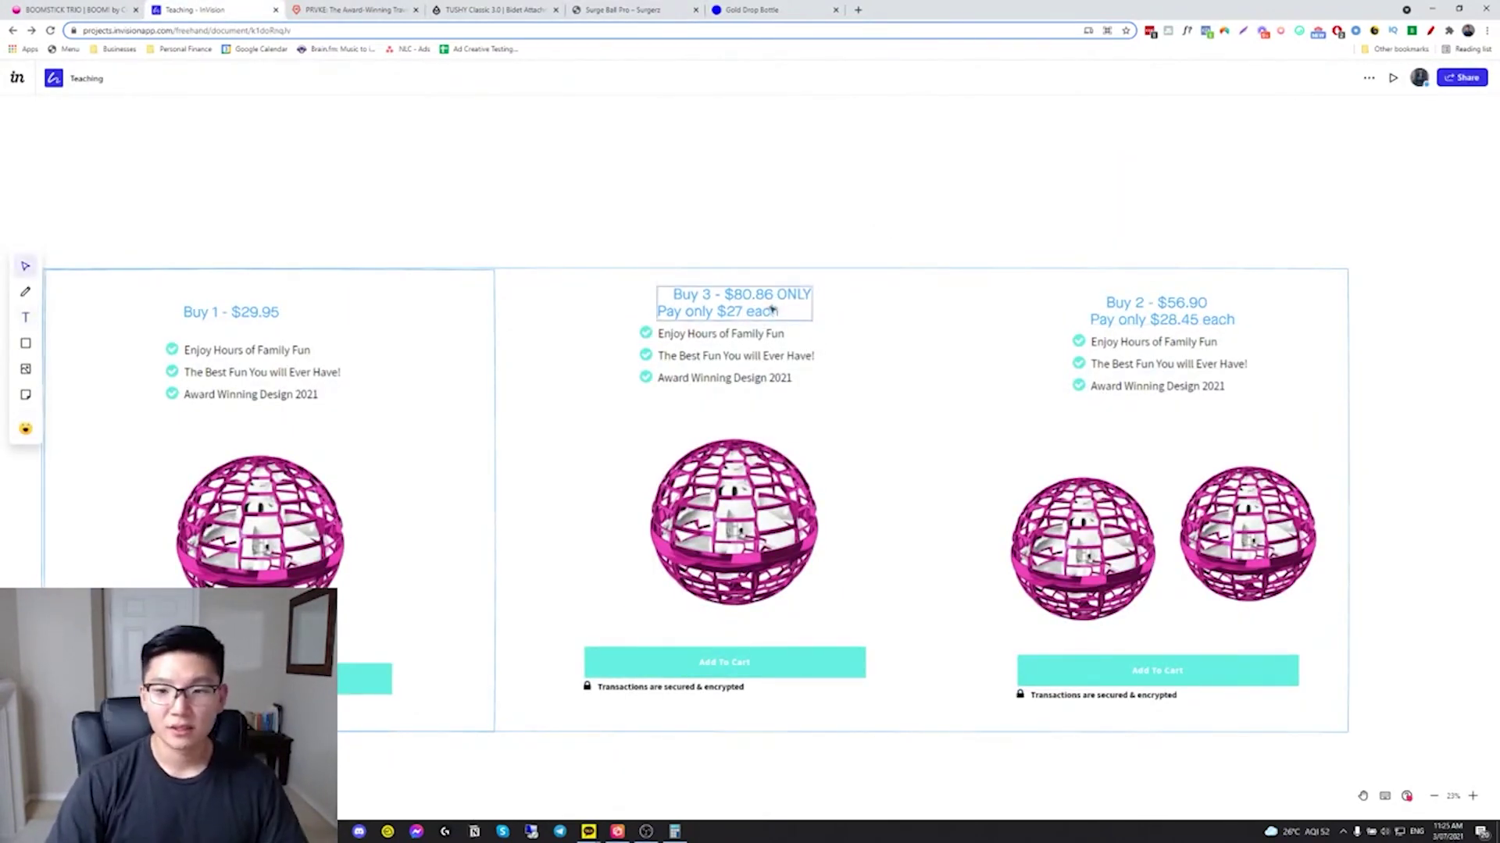
- Copy the Buy 3 heading to just above the middle card and change the copy's text to "BEST VALUE"
left_click_drag(816, 323, 737, 247)
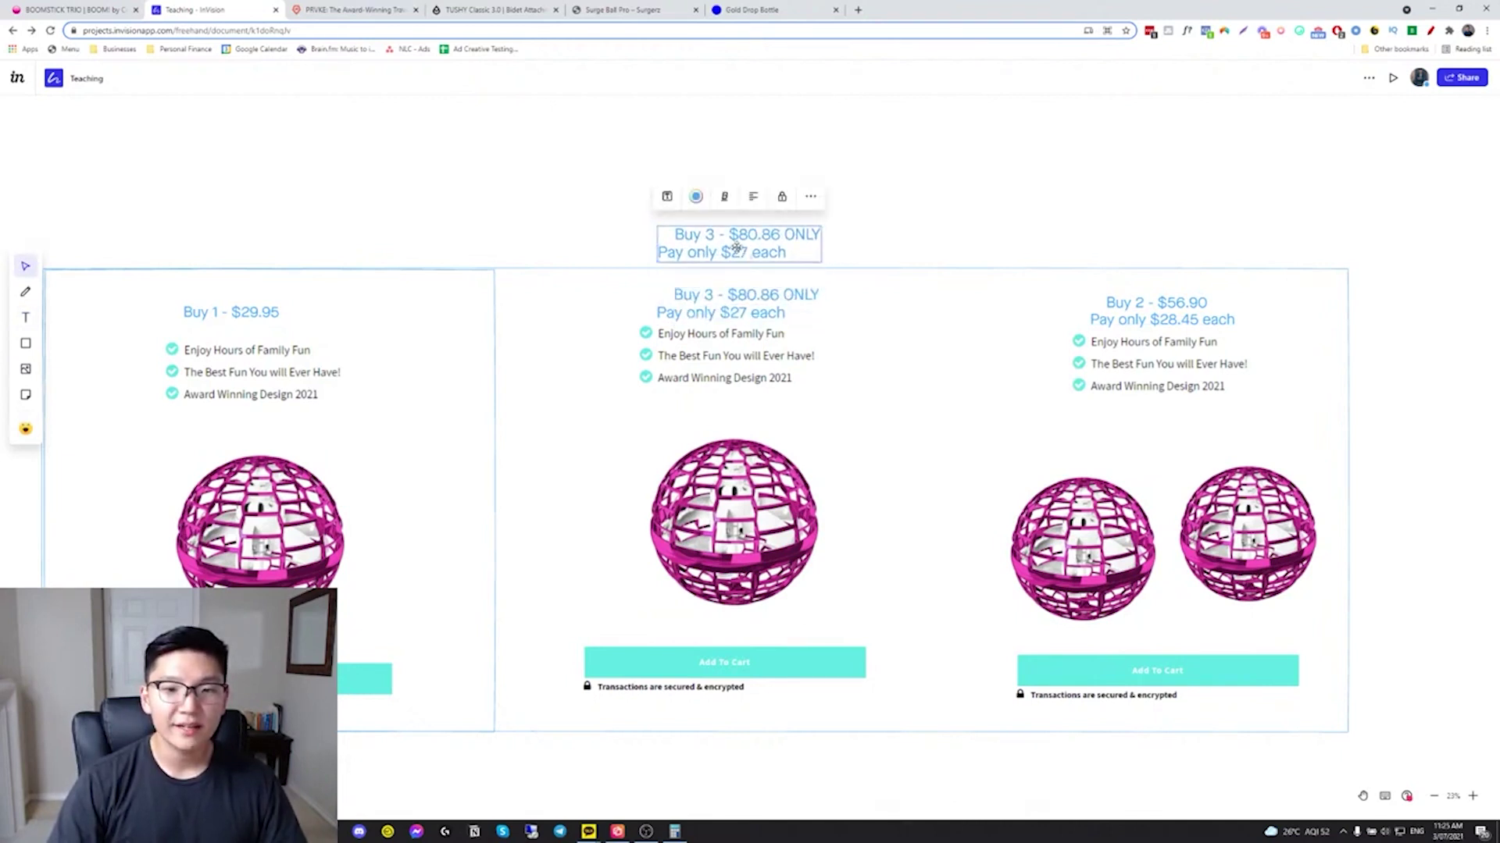
double_click(736, 242)
key("ctrl+a")
type("BE")
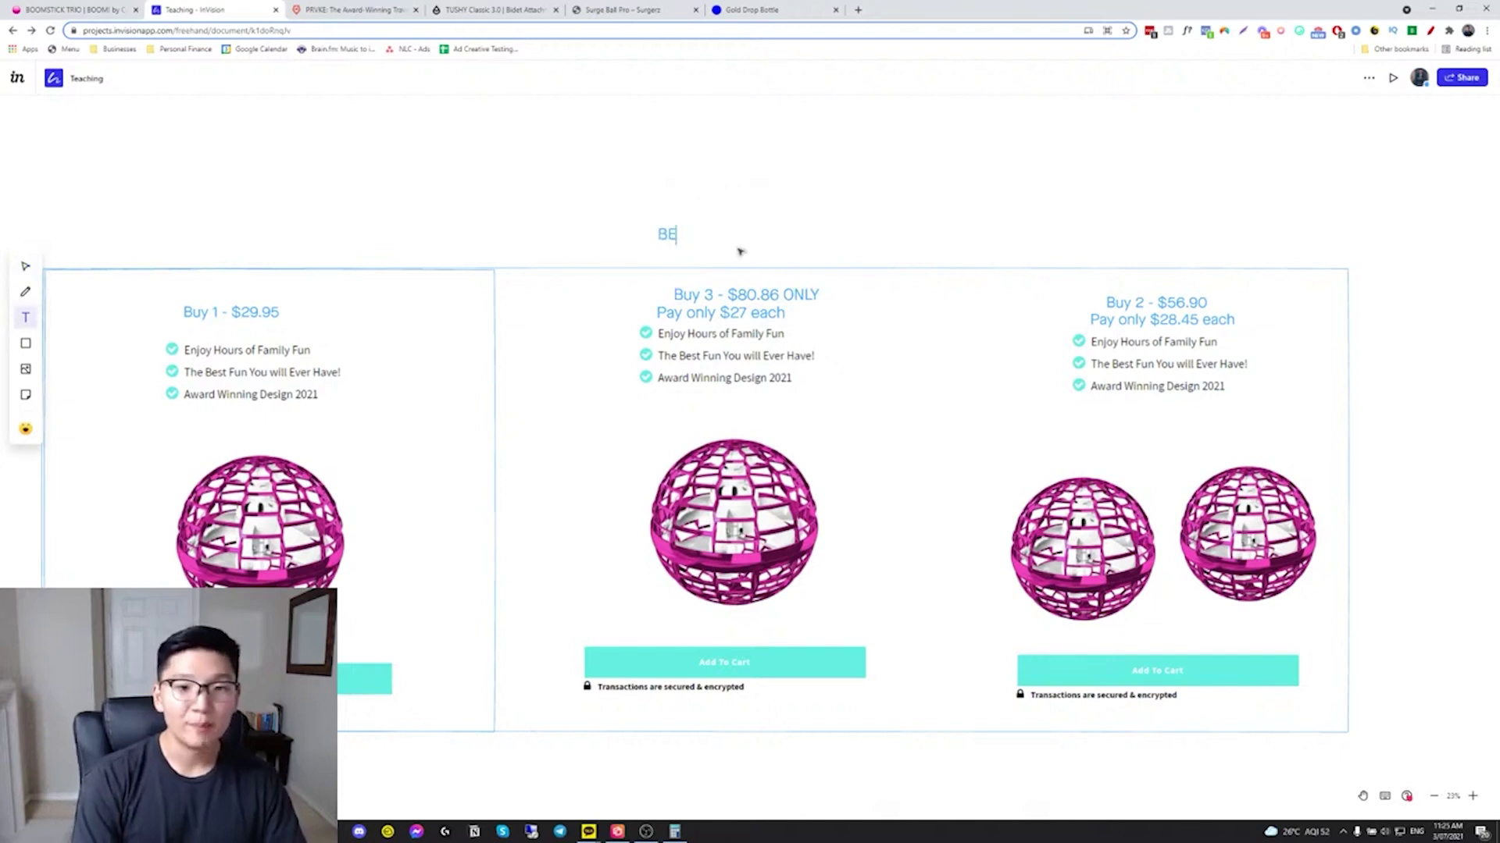
type("ST VALUE")
key("Escape")
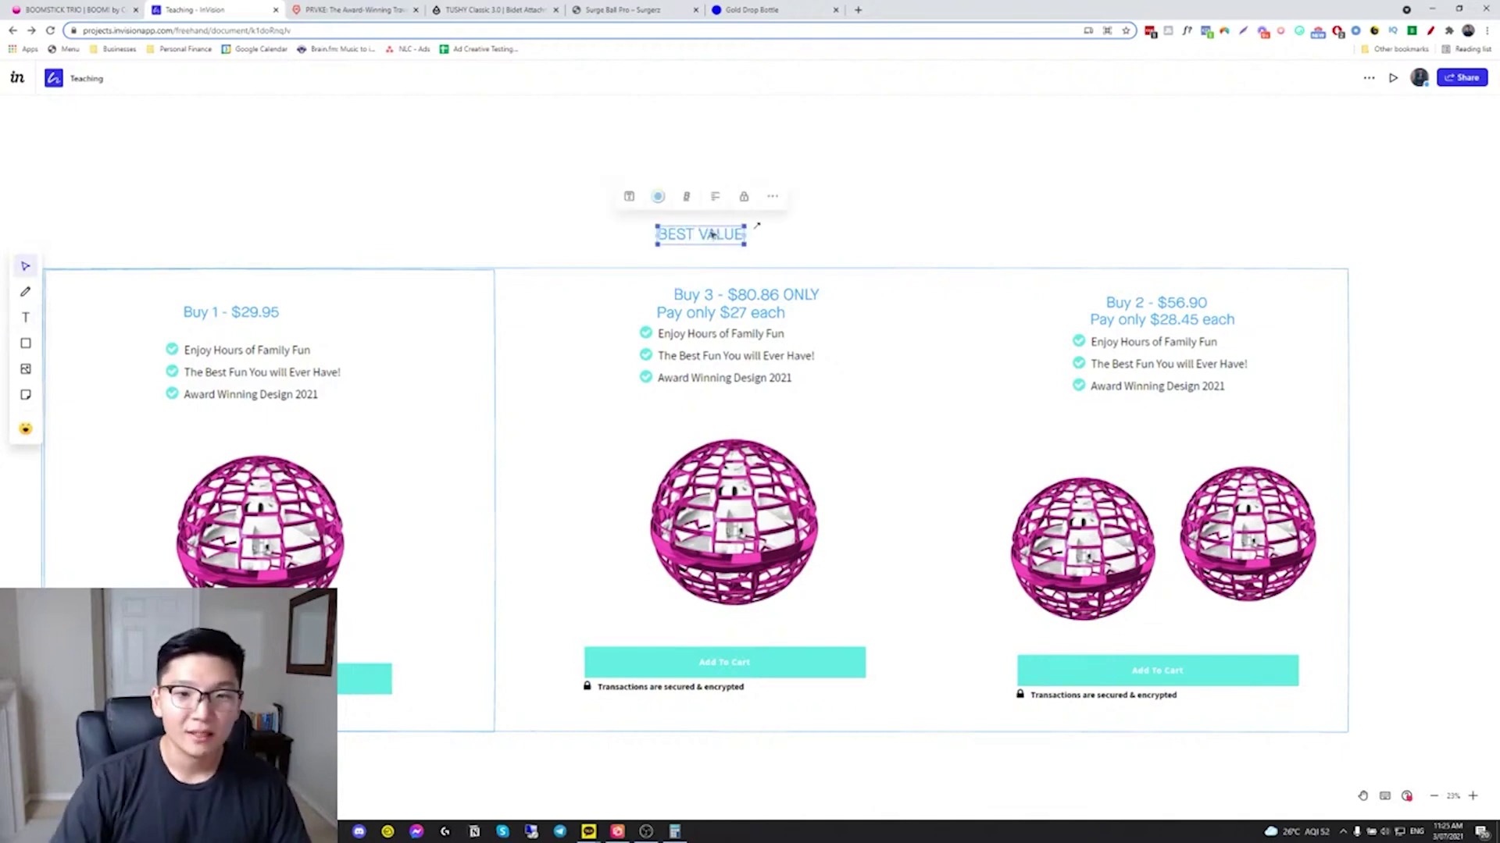
- Make the "BEST VALUE" label bold and enlarge it above the Buy 3 card
left_click(686, 196)
left_click(688, 162)
left_click(914, 212)
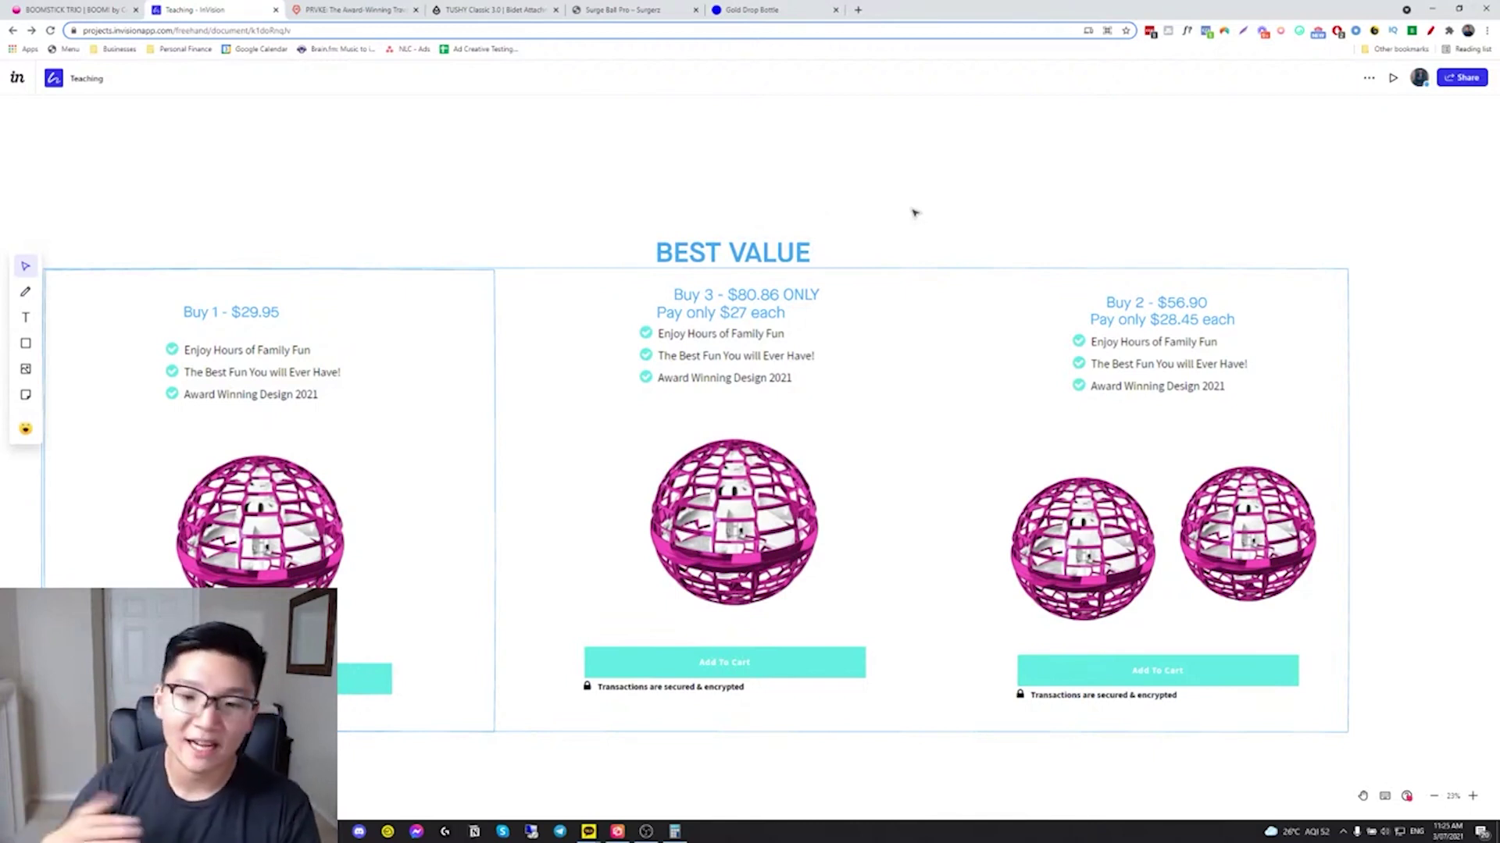
- Draw a rectangle around the whole Buy 2 card to frame its column
key("s")
left_click_drag(963, 269, 1349, 730)
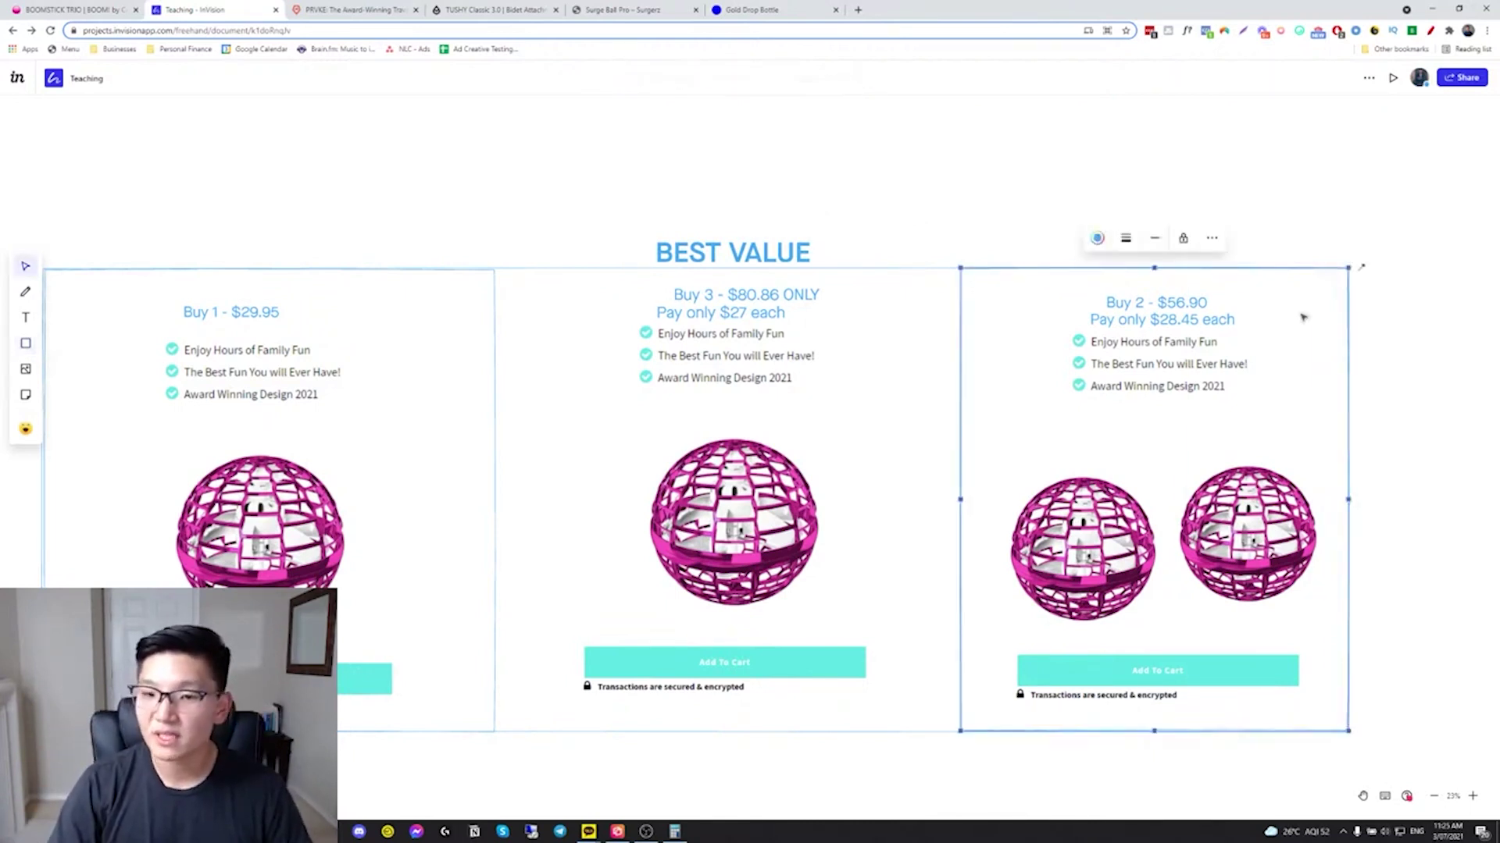
left_click(1048, 172)
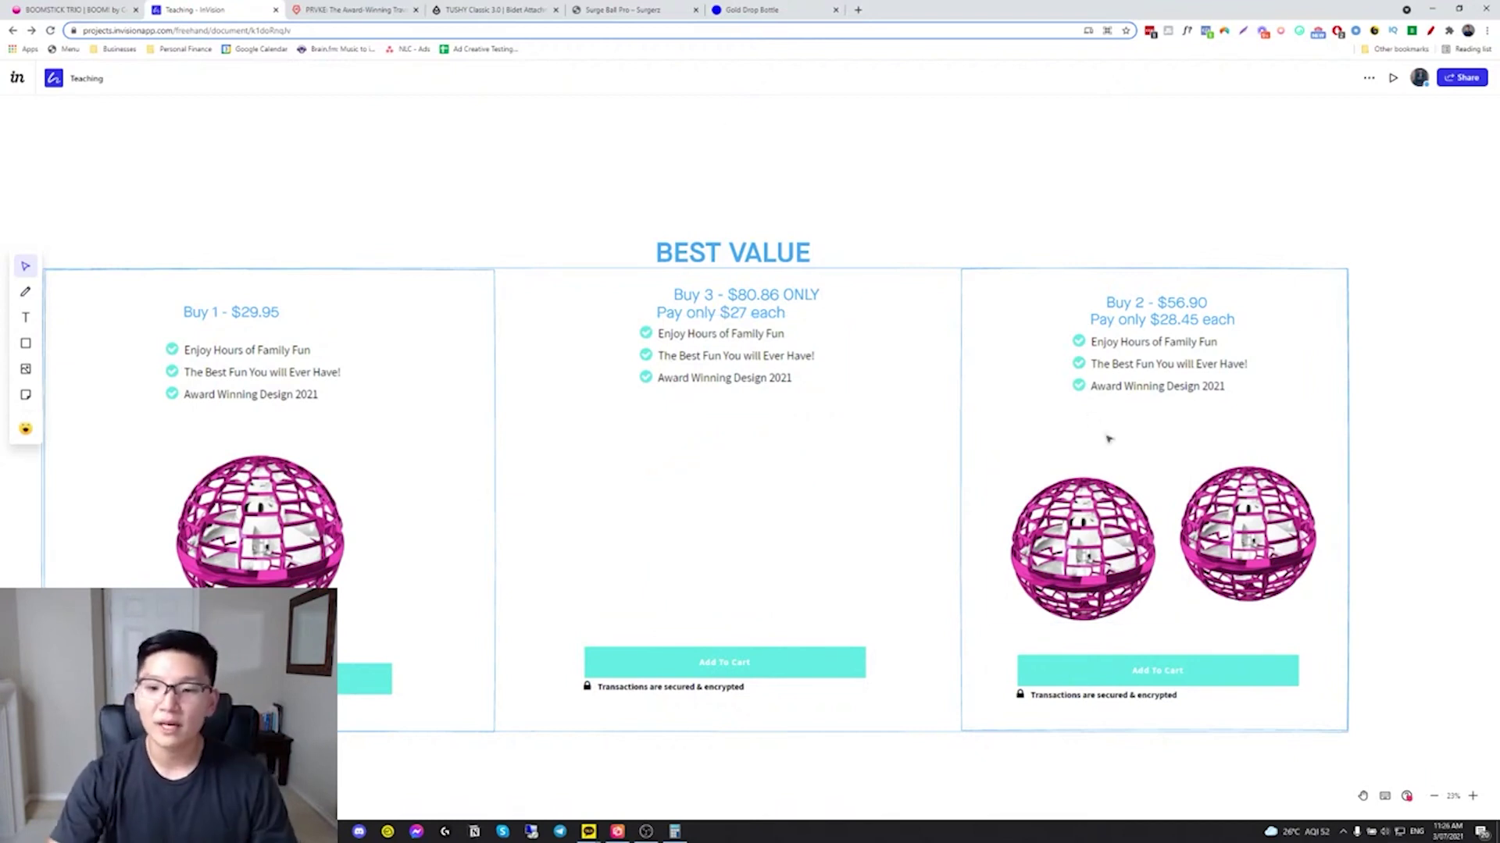
- Copy the Buy 2 card's balls into the Buy 3 card, shrink them and add a third ball beside them
left_click_drag(1164, 539, 624, 553)
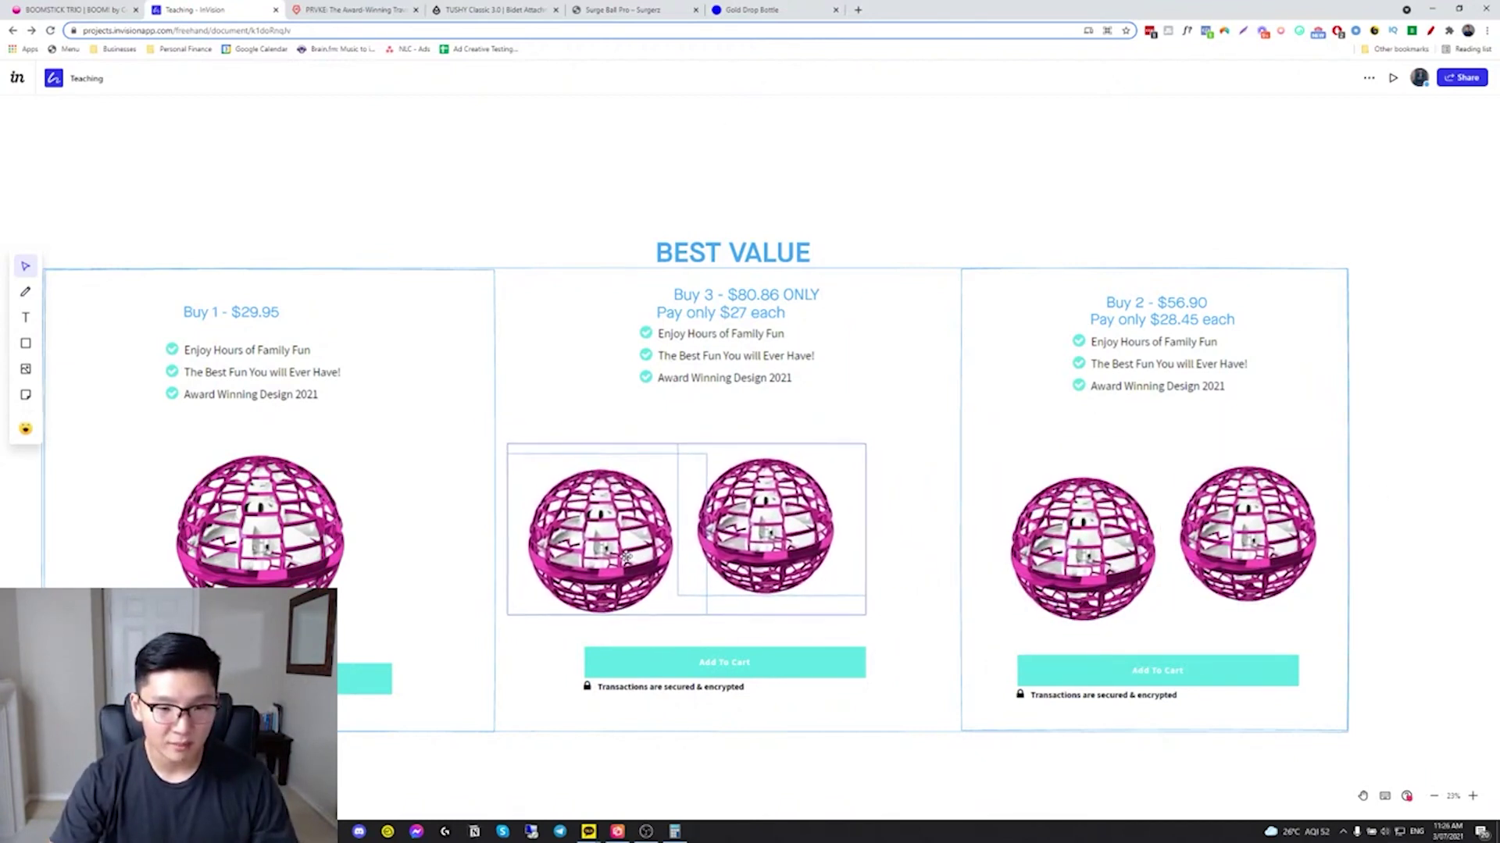
left_click_drag(864, 617, 824, 600)
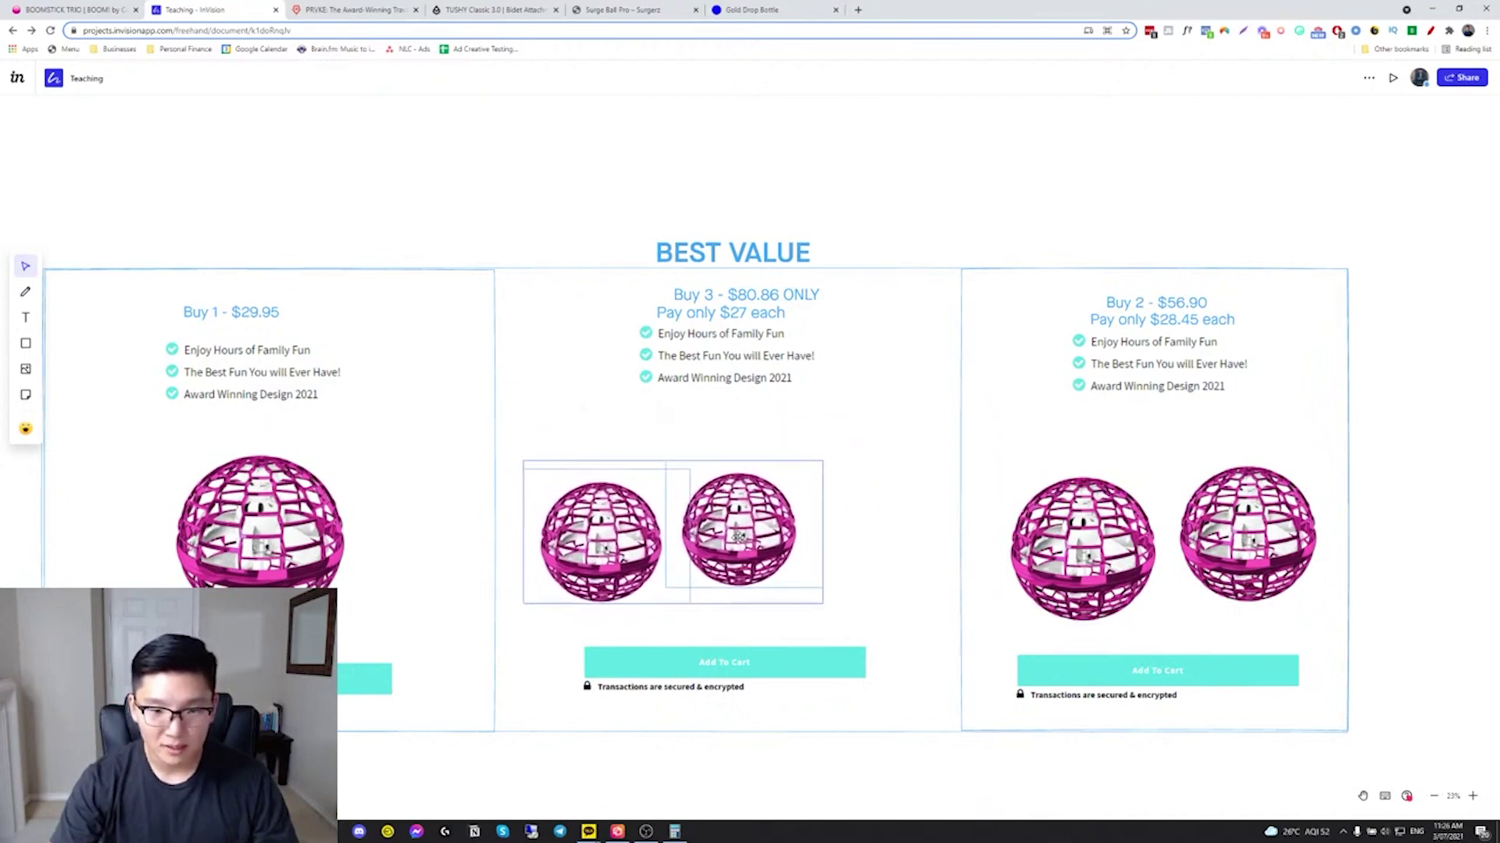
left_click_drag(837, 461, 965, 444)
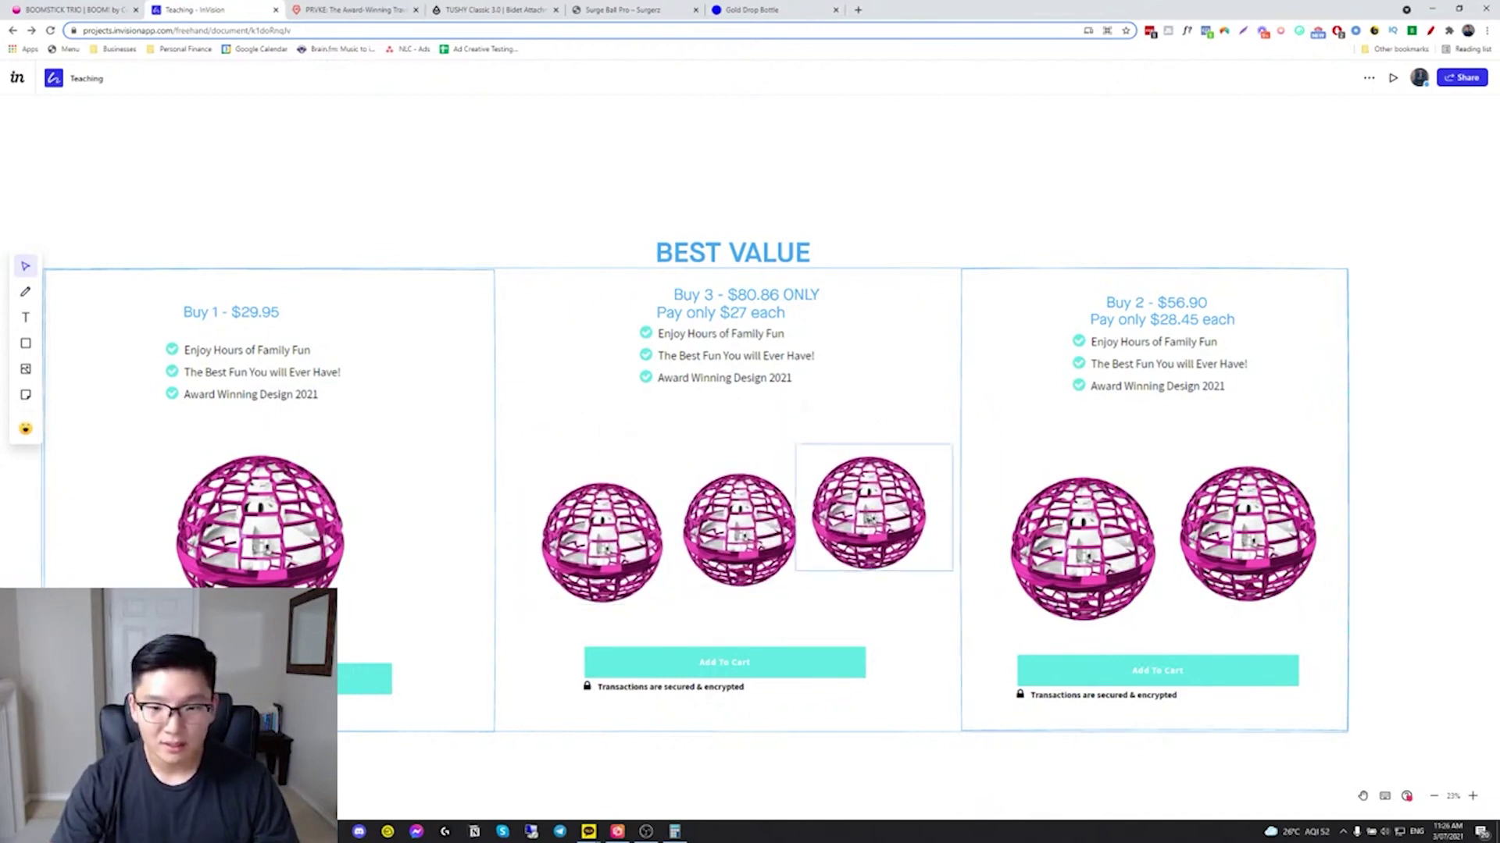
- Snip the bundle options from the Surgerz page with Buy 3 selected and place the image, enlarged, above the cards on the whiteboard
left_click(639, 10)
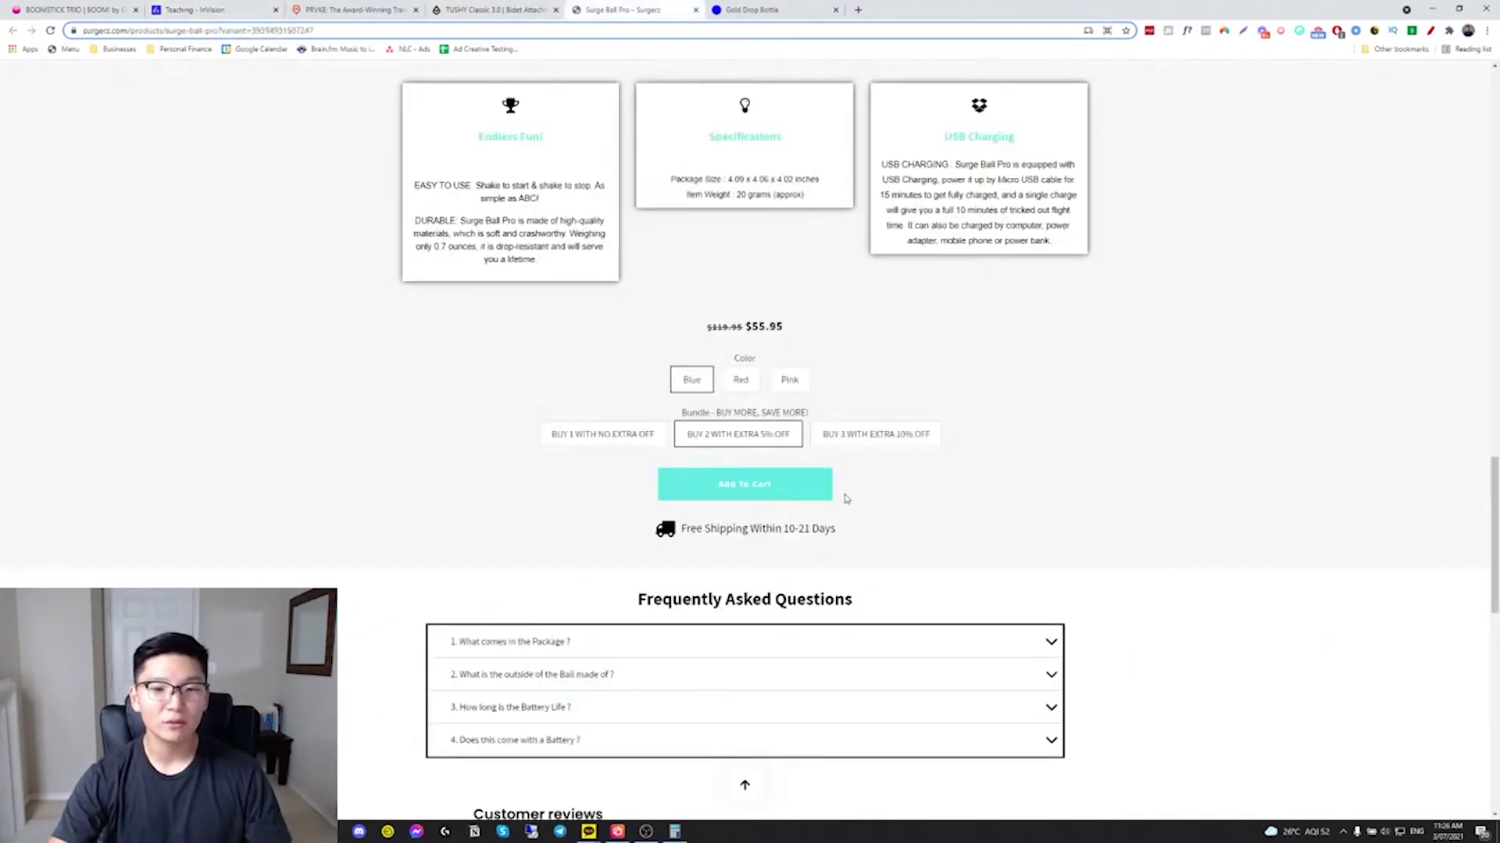
left_click(629, 440)
left_click(733, 436)
left_click(892, 436)
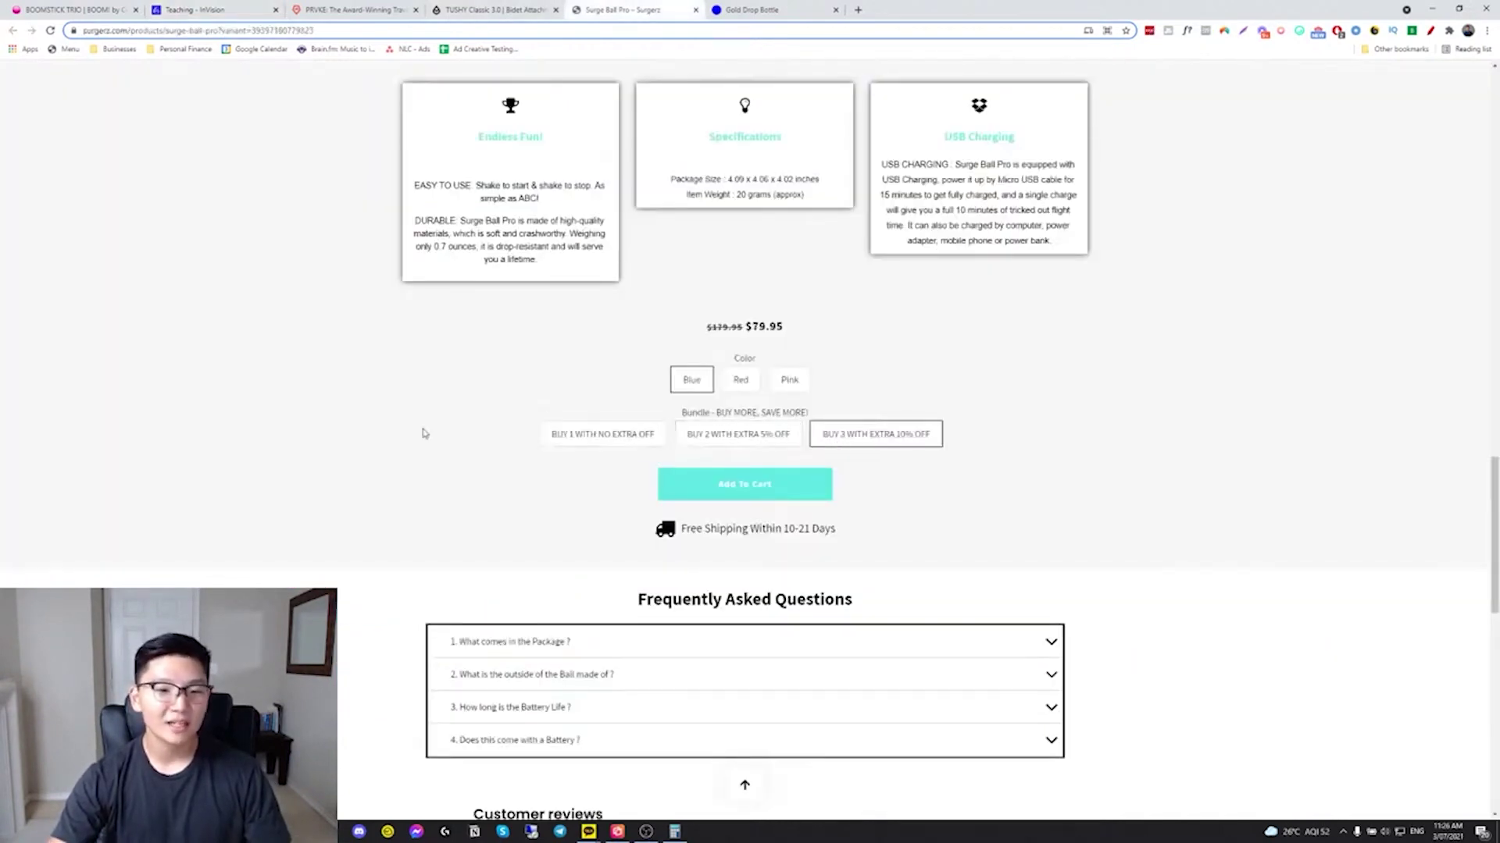
key("alt+Tab")
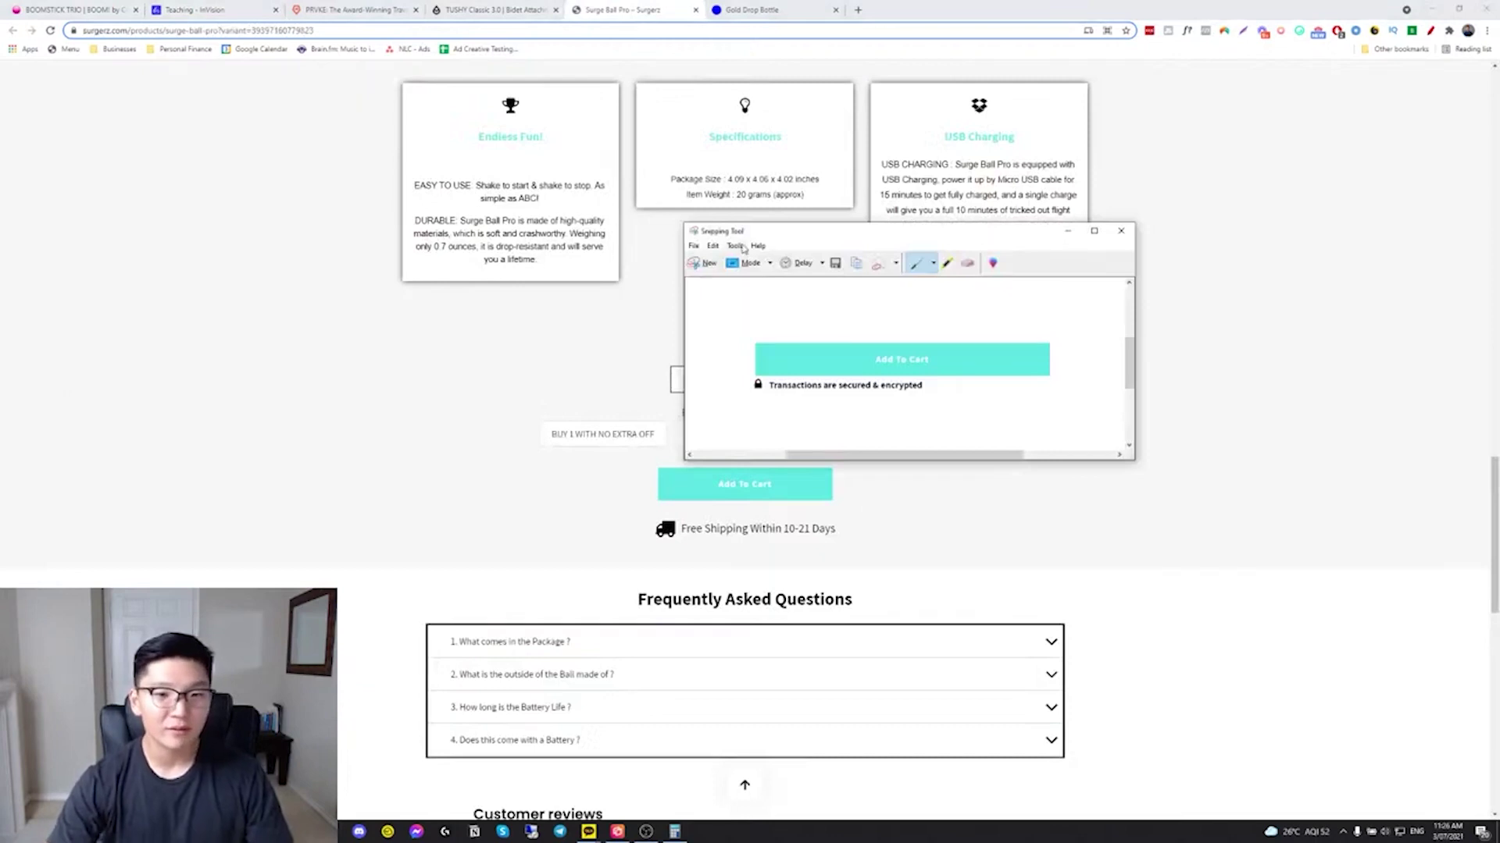
left_click(697, 263)
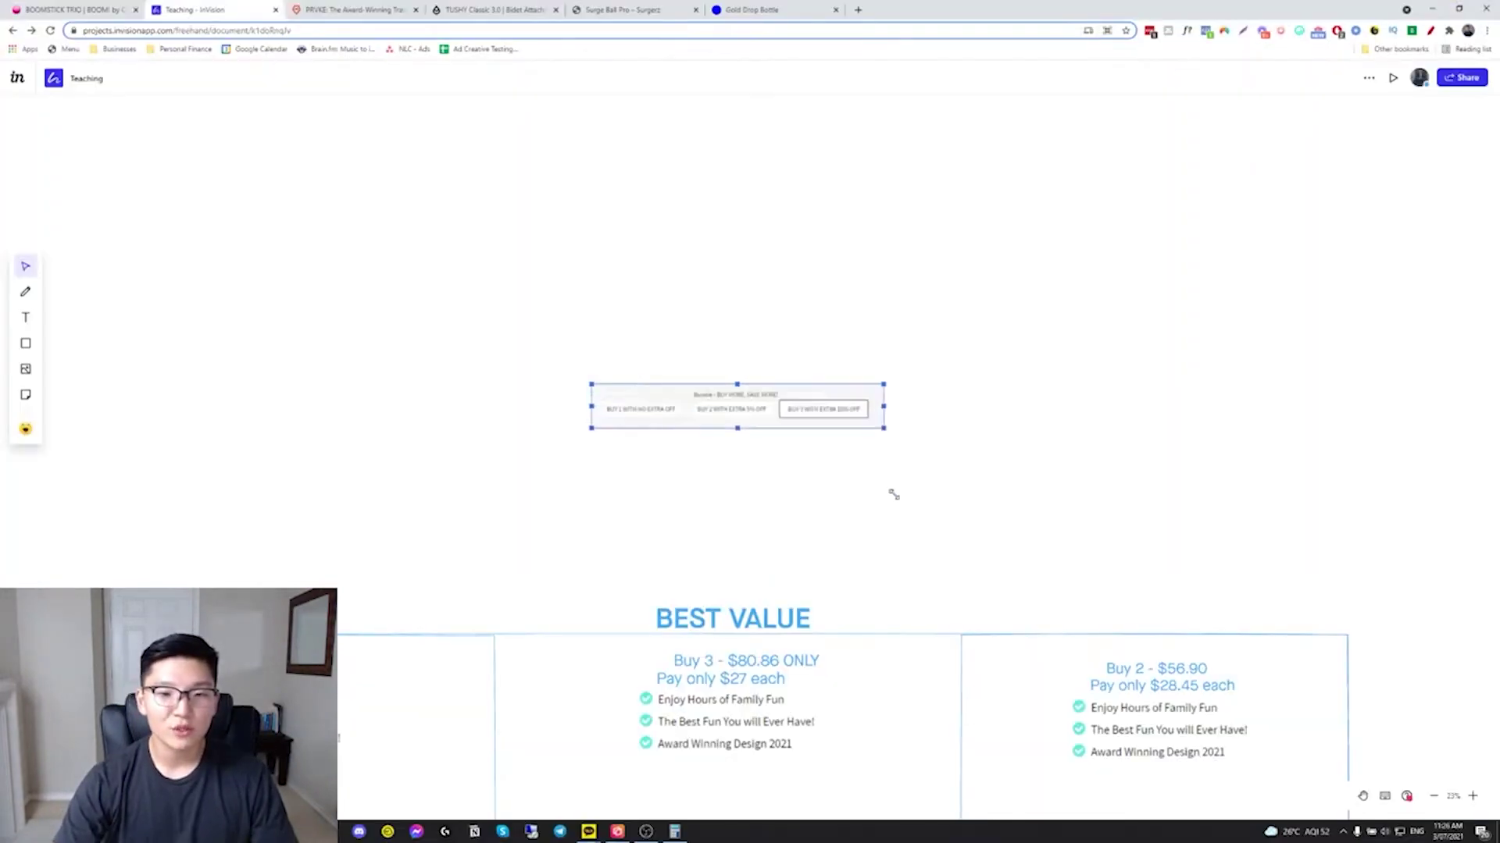
left_click_drag(911, 429, 716, 297)
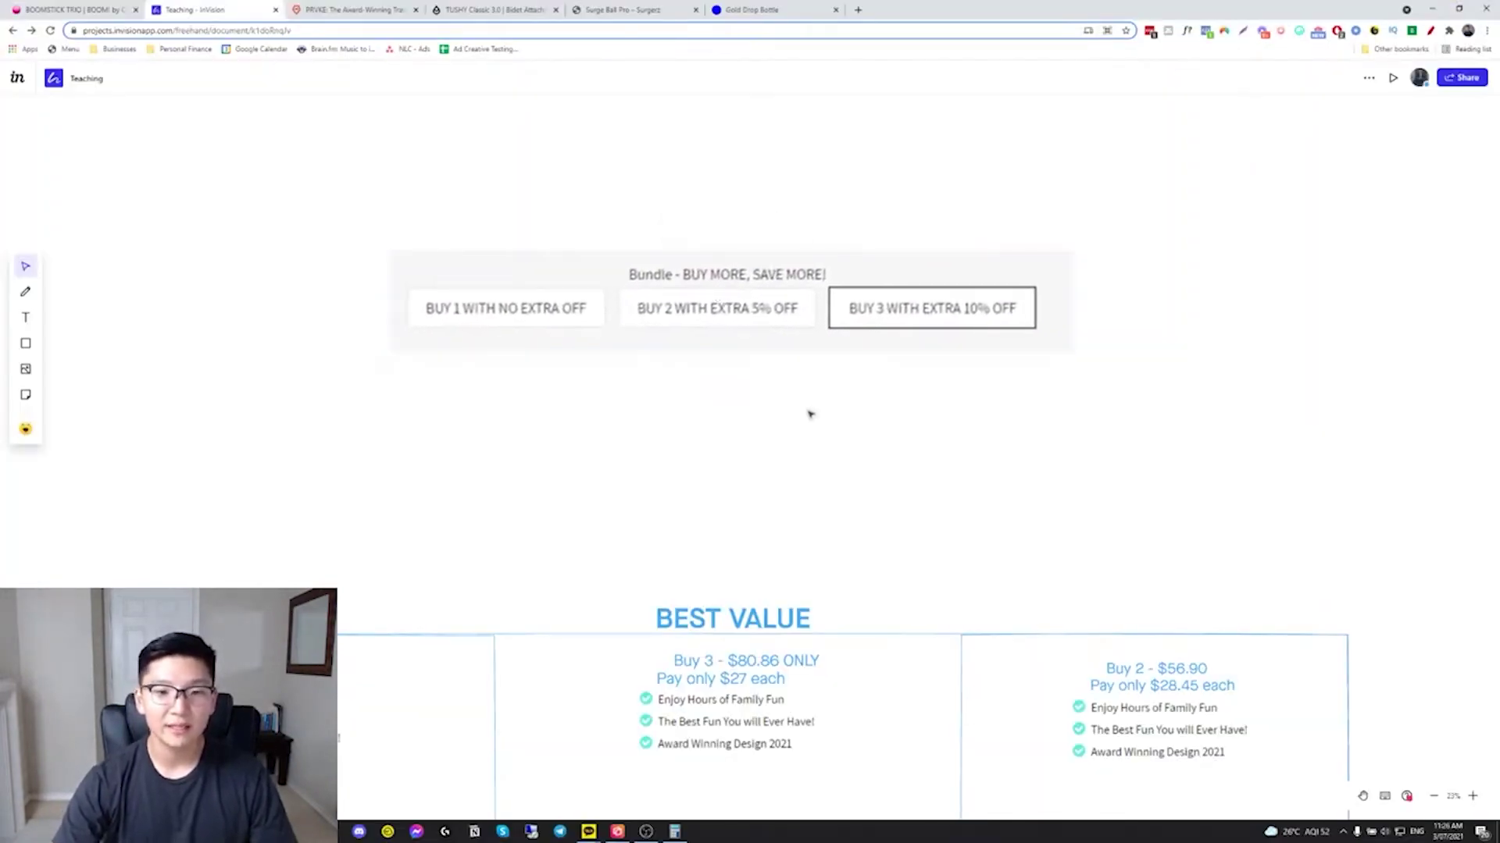
scroll(820, 507, "up", 3)
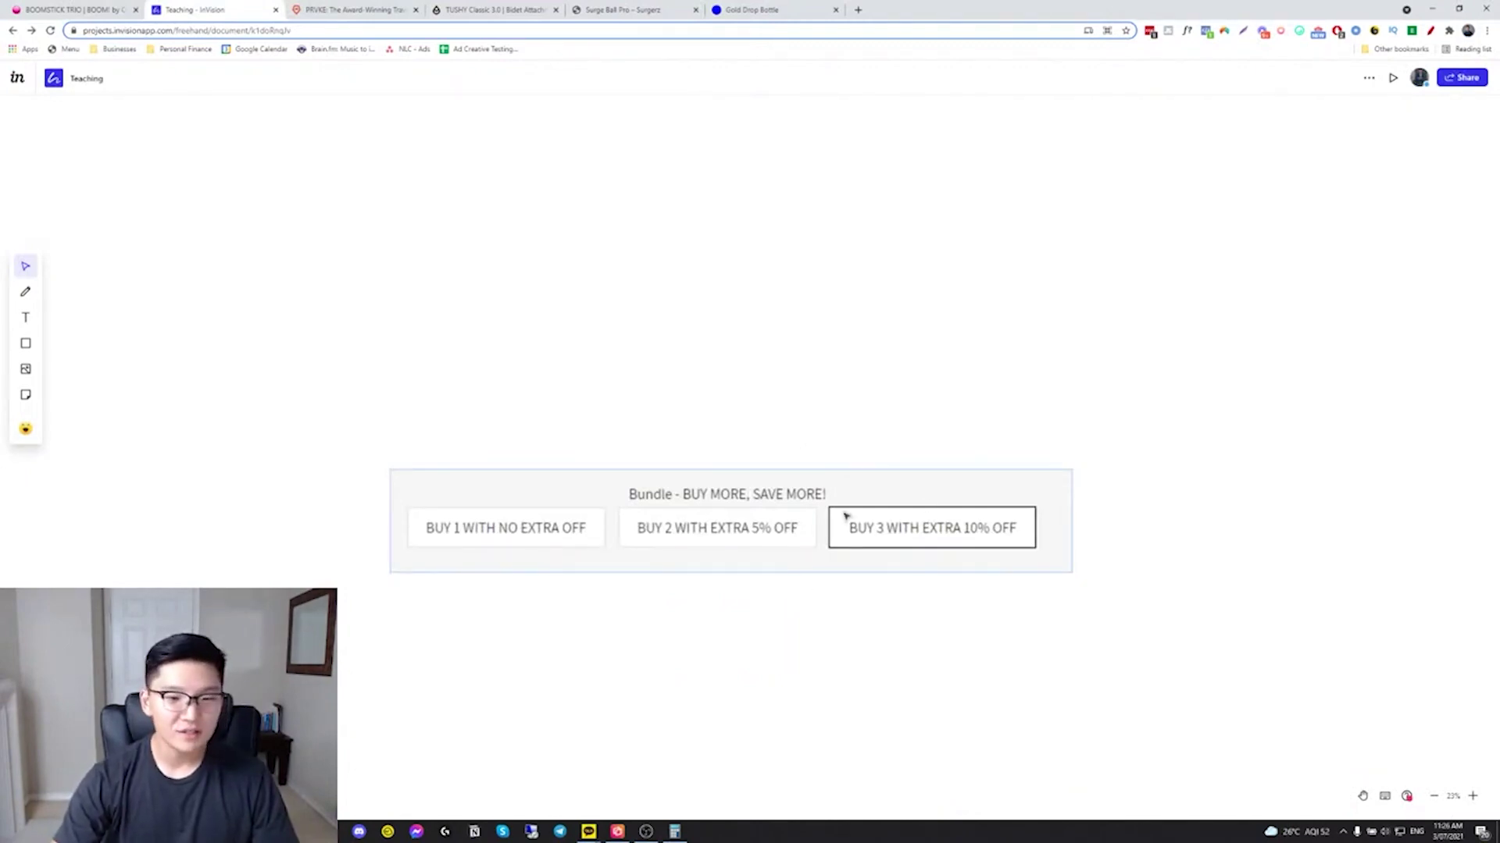
- Enlarge the Buy 3 card's Add To Cart image slightly and place it lower beneath the three balls
scroll(820, 509, "down", 6)
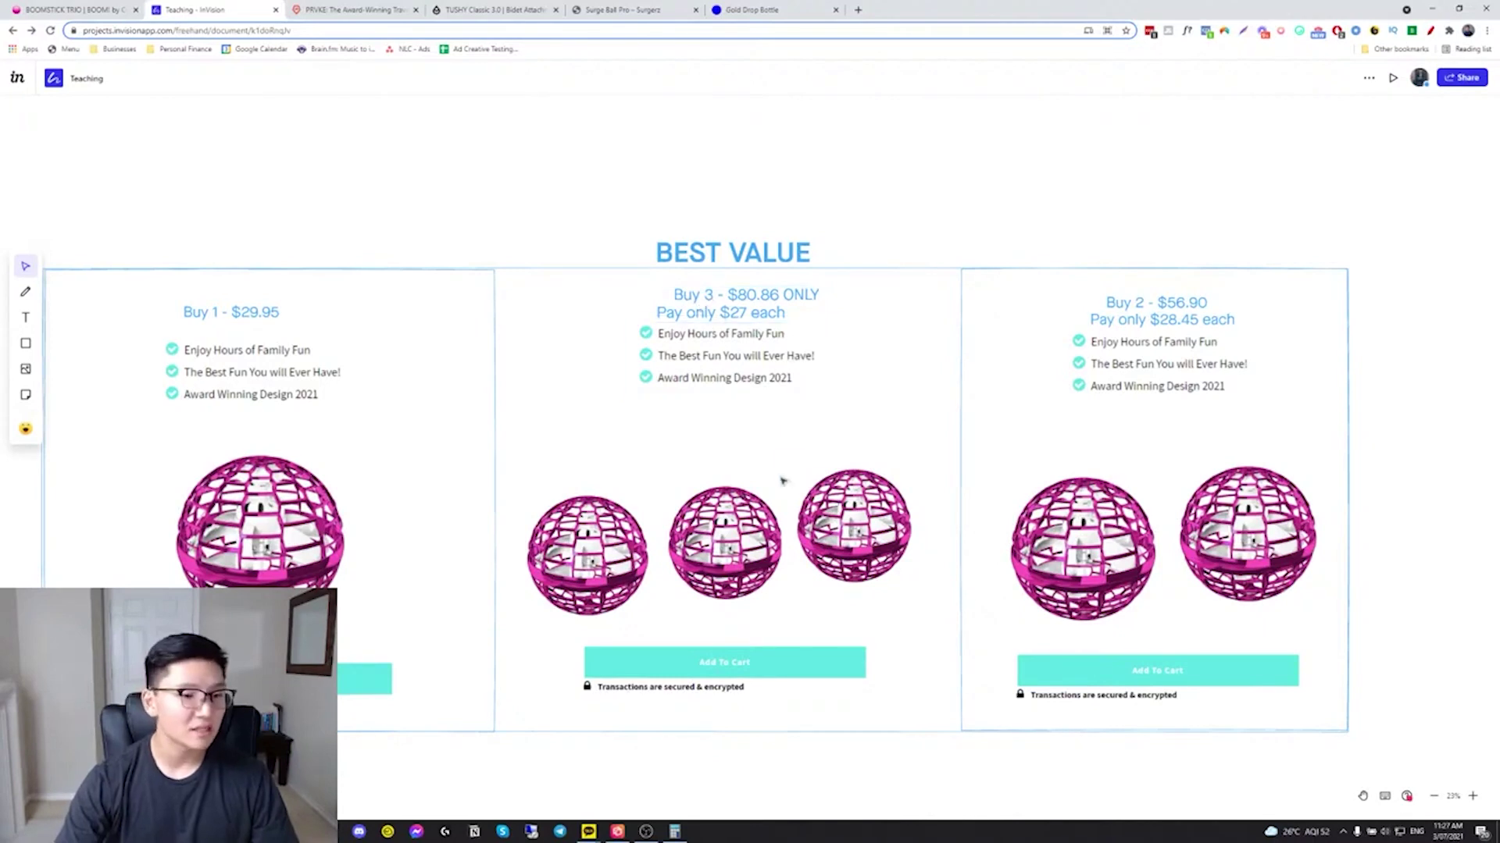
left_click(758, 699)
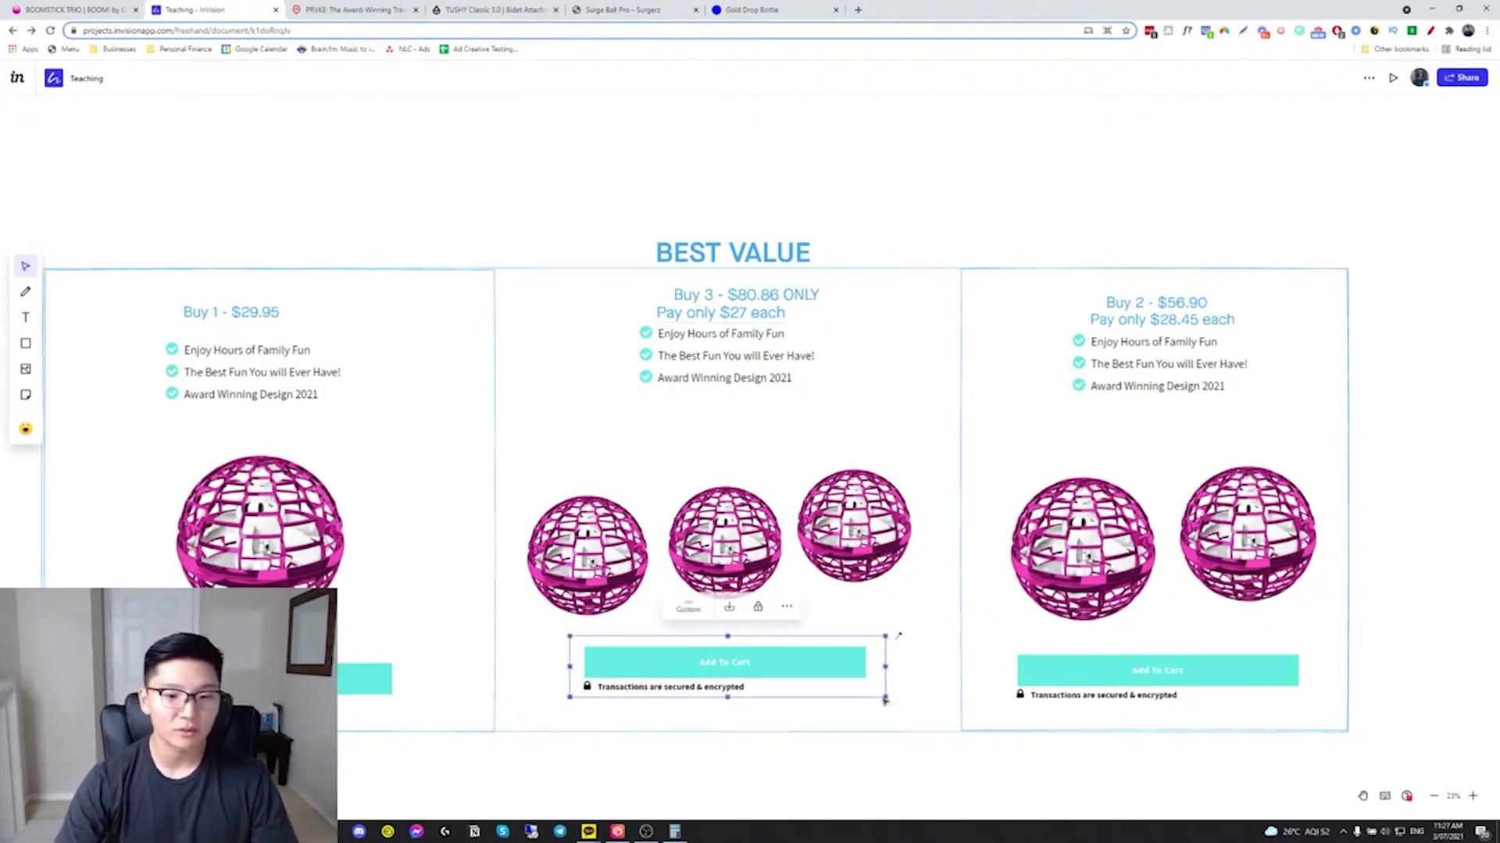
left_click(859, 758)
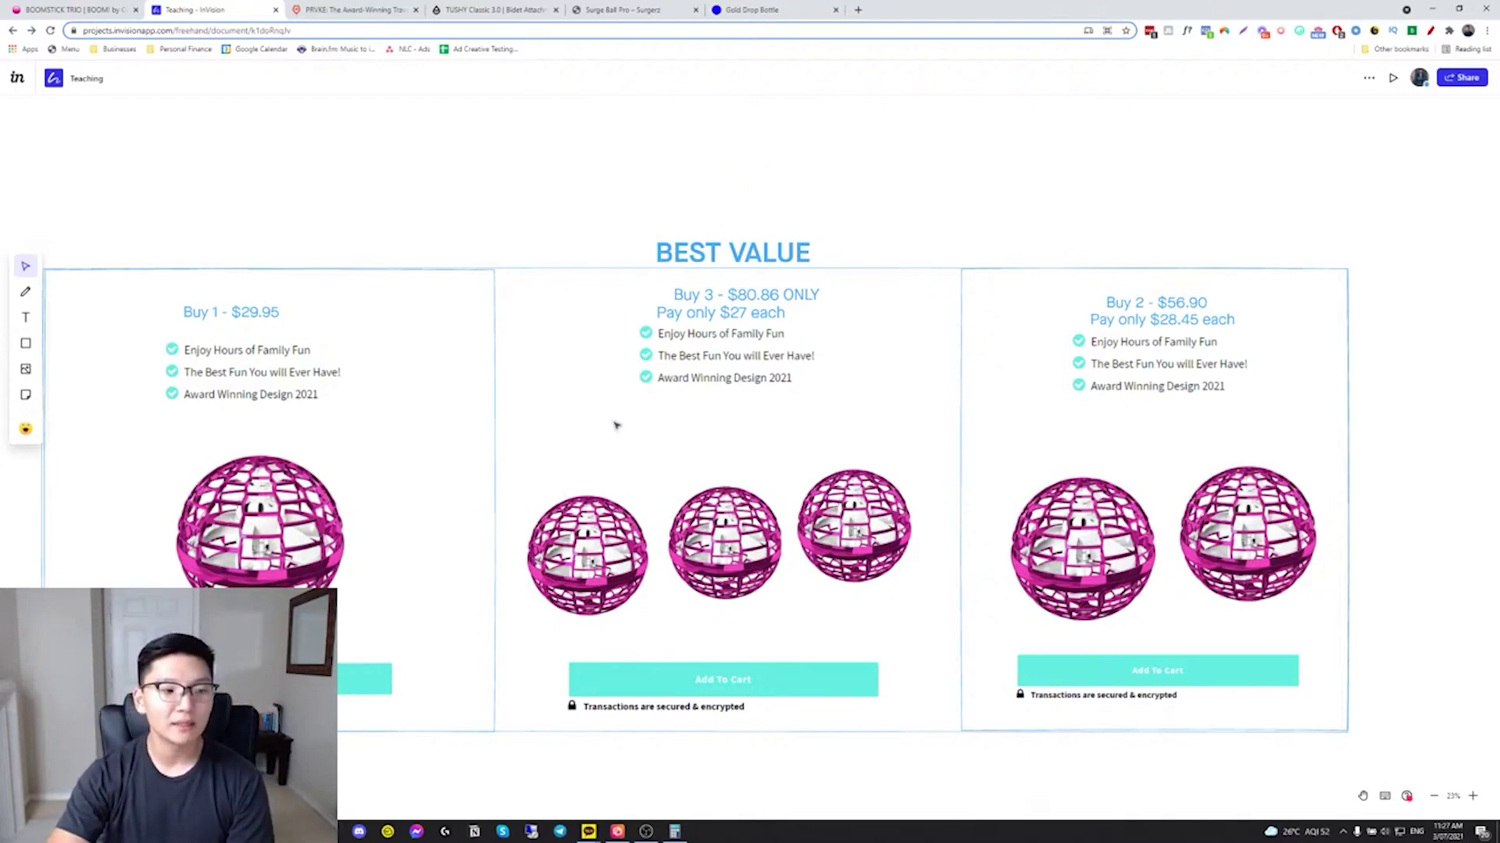
scroll(671, 379, "down", 2)
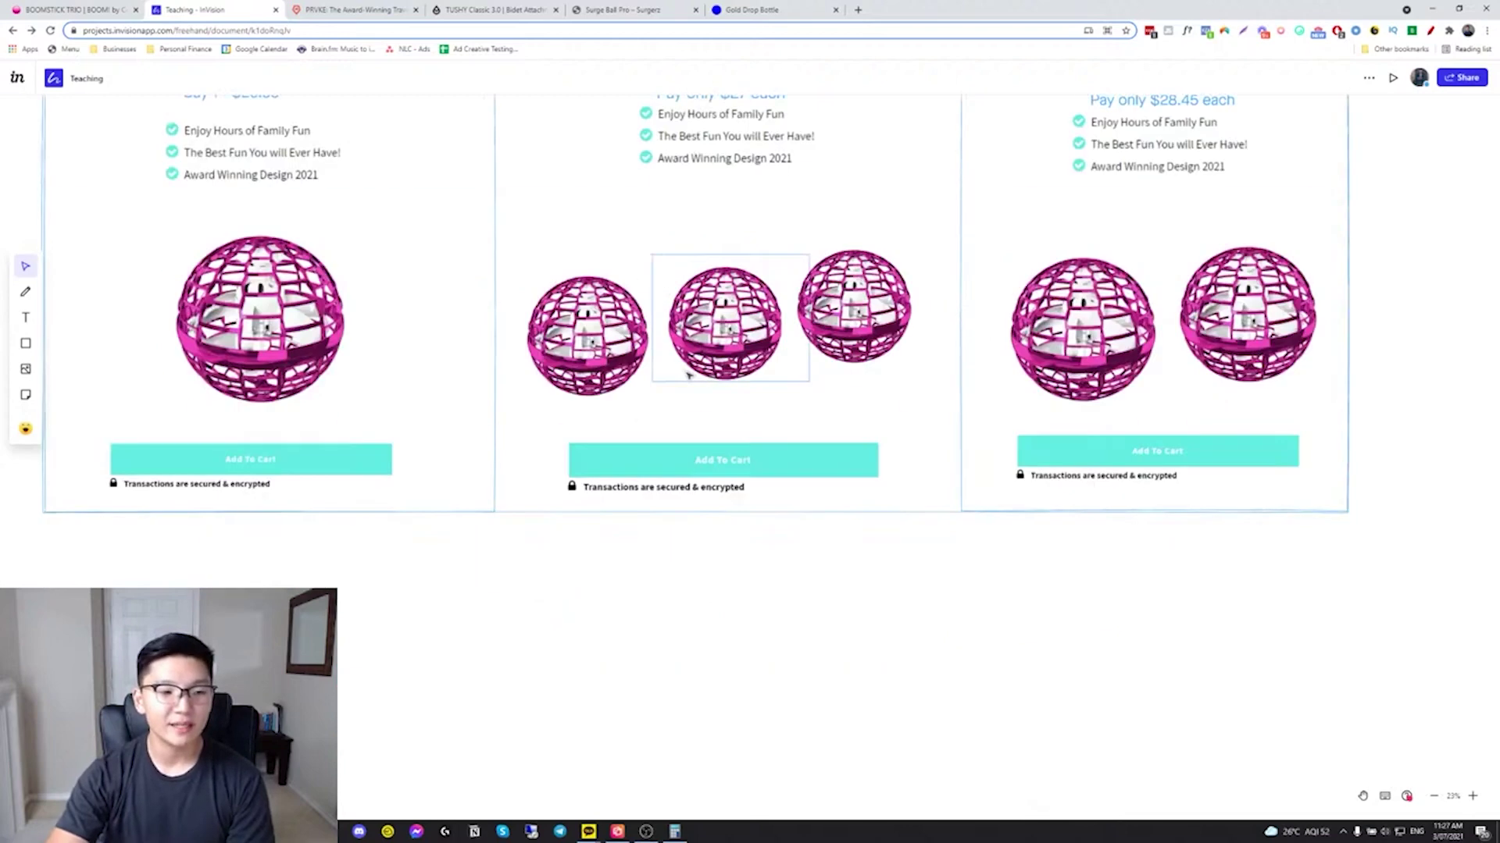